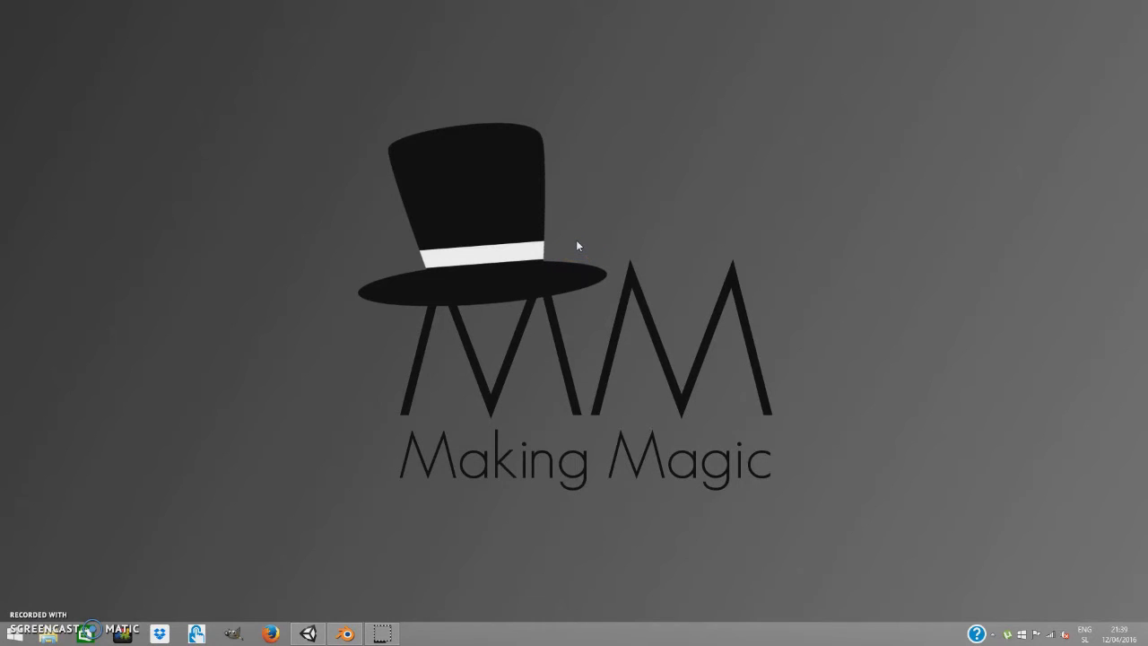
Launch Blender and bring its window forward, showing the default cube, camera and lamp.
left_click(344, 631)
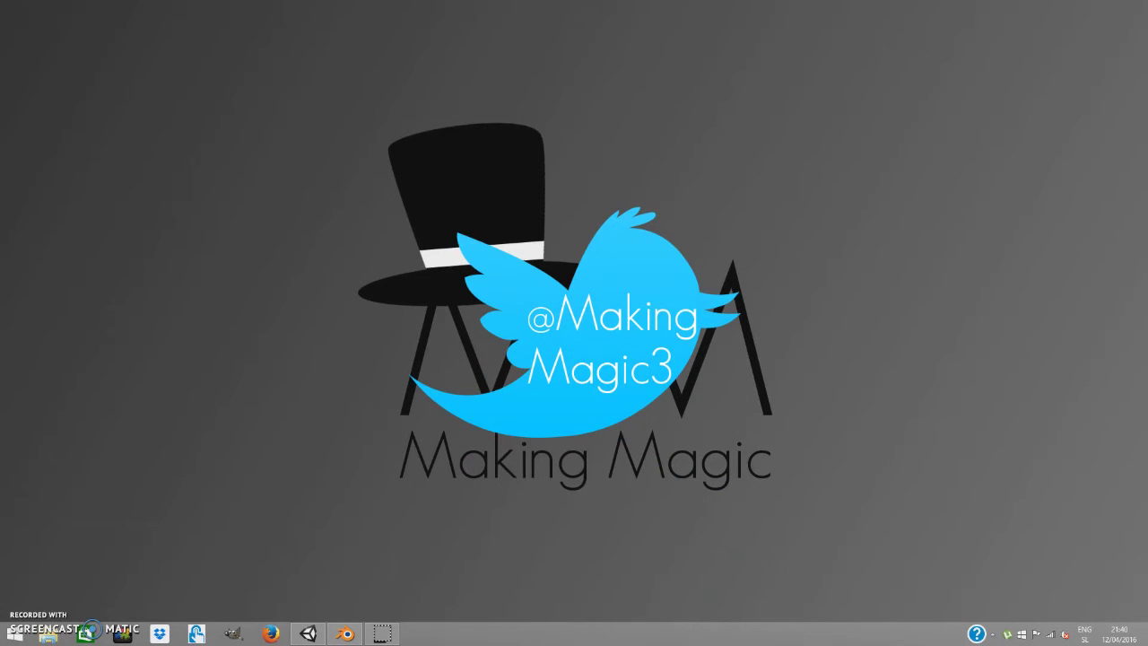
left_click(345, 634)
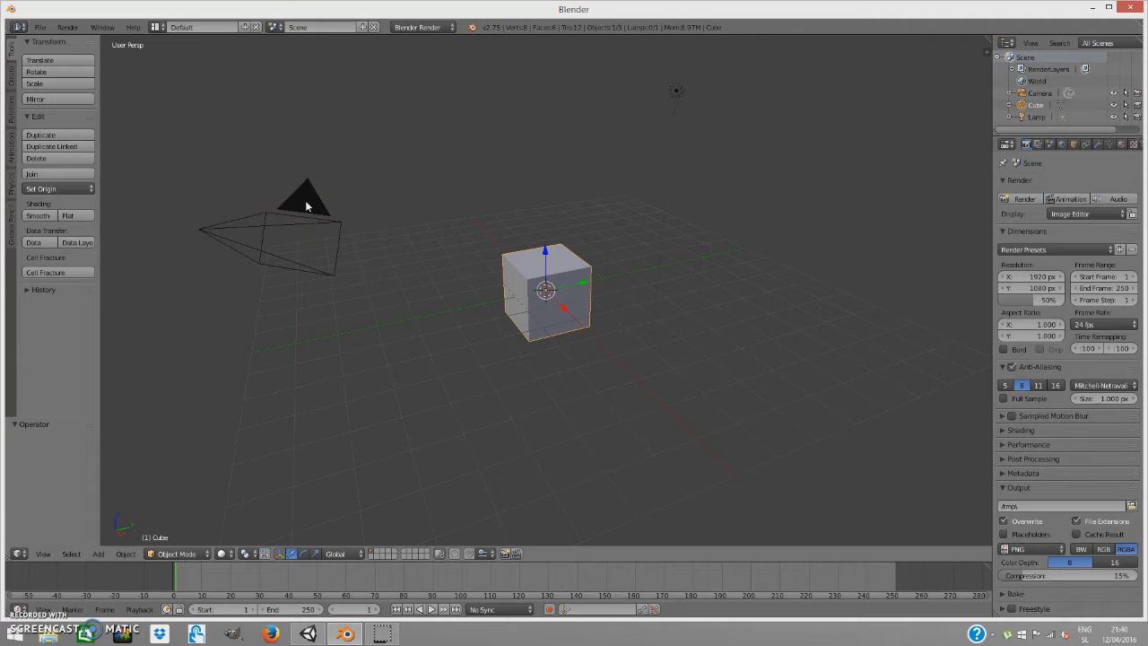
Delete the camera and the lamp with X, keeping only the cube.
left_click(305, 205)
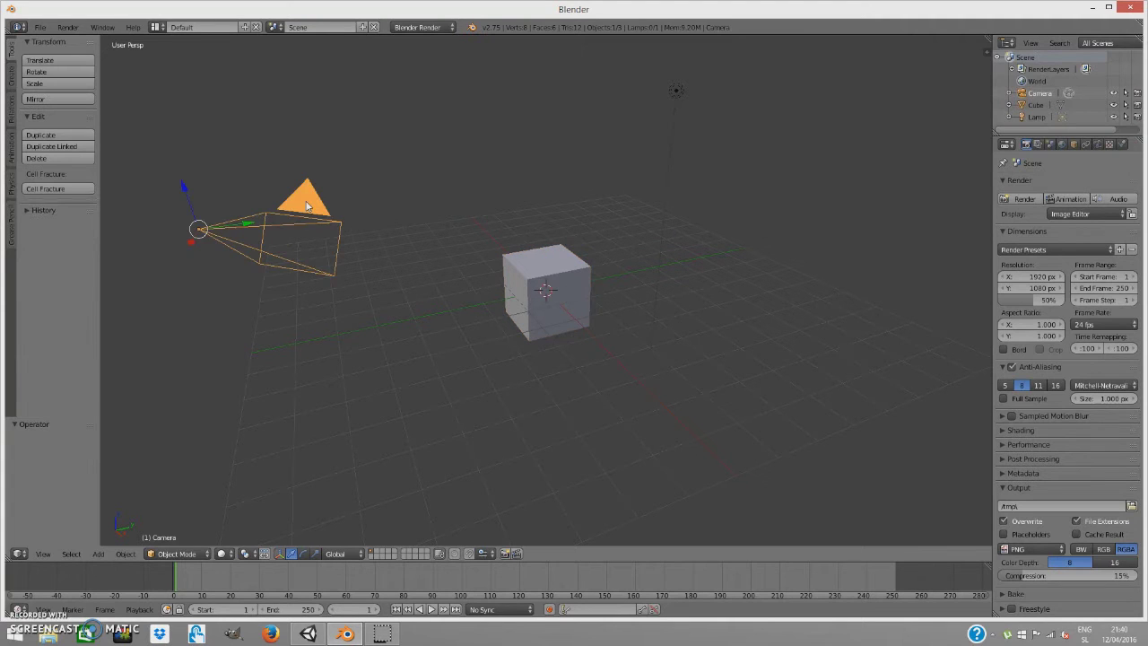
key("x")
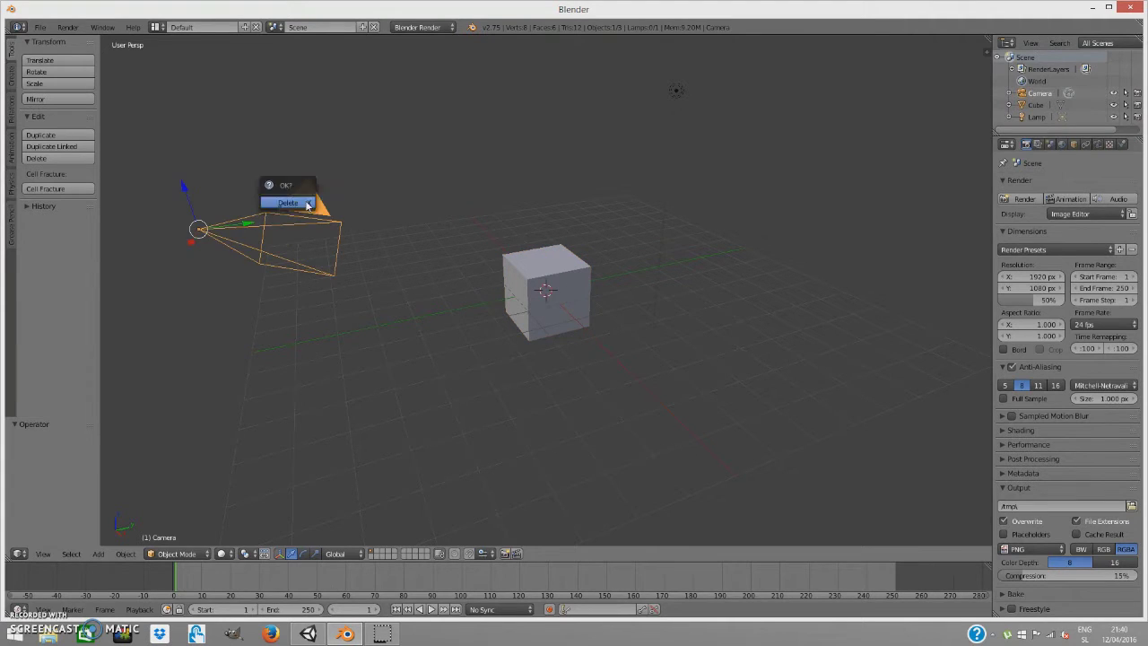
left_click(300, 200)
left_click(678, 93)
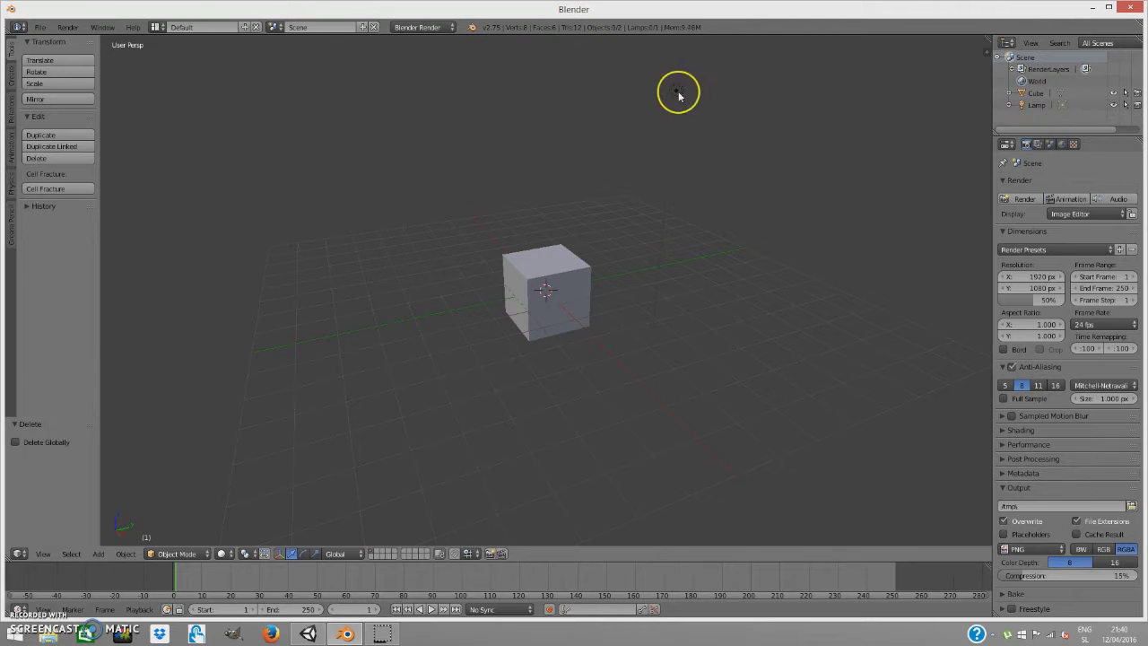
key("x")
left_click(495, 351)
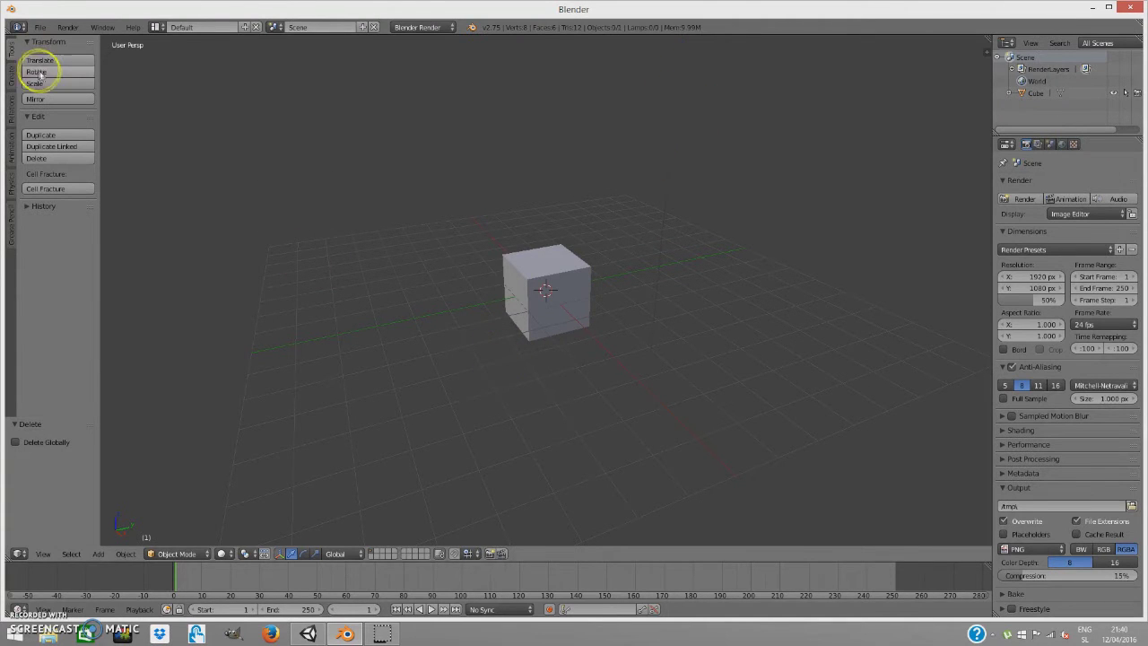
left_click(39, 28)
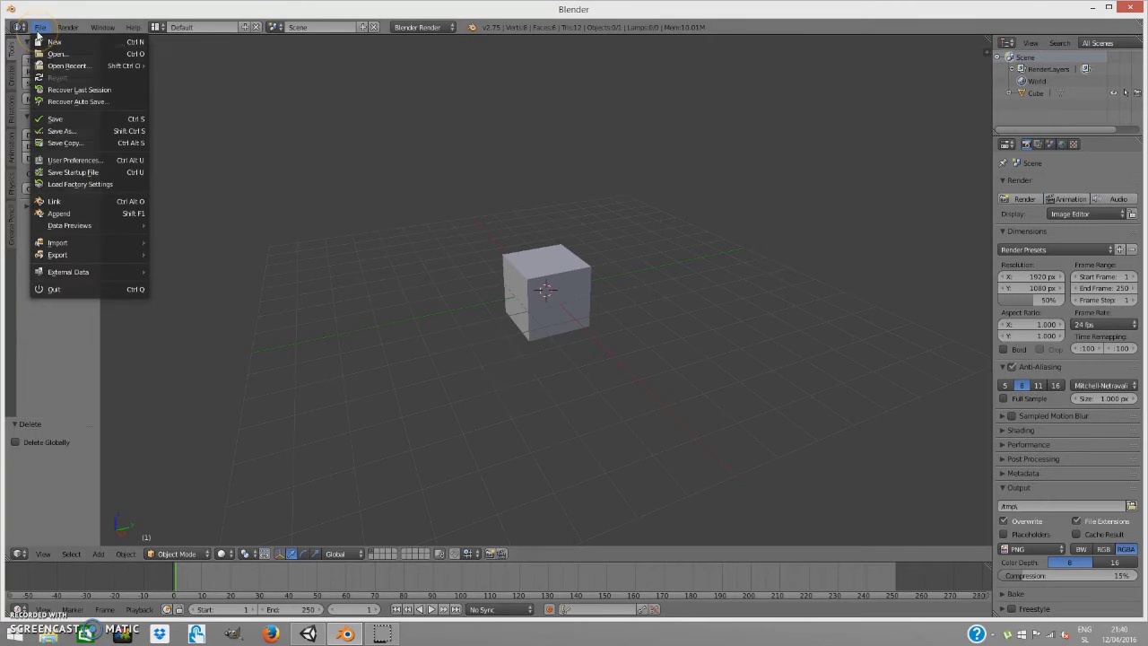
Search the add-ons for 'cell' and enable Object: Cell Fracture in User Preferences.
left_click(90, 159)
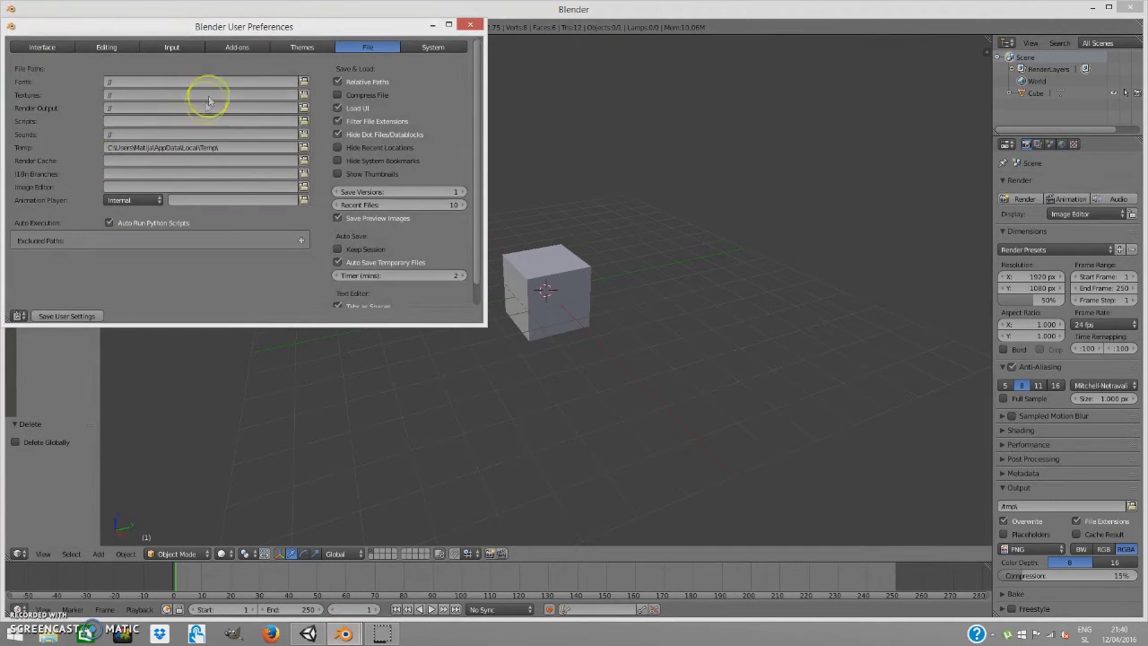
left_click(237, 49)
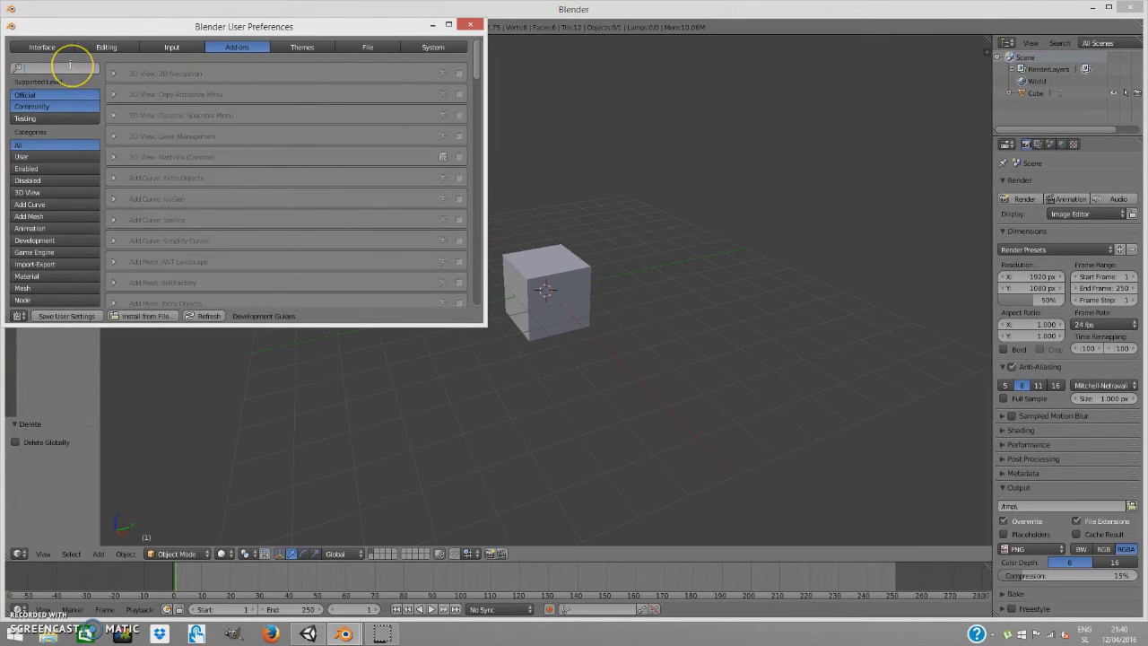
left_click(70, 66)
type("cell")
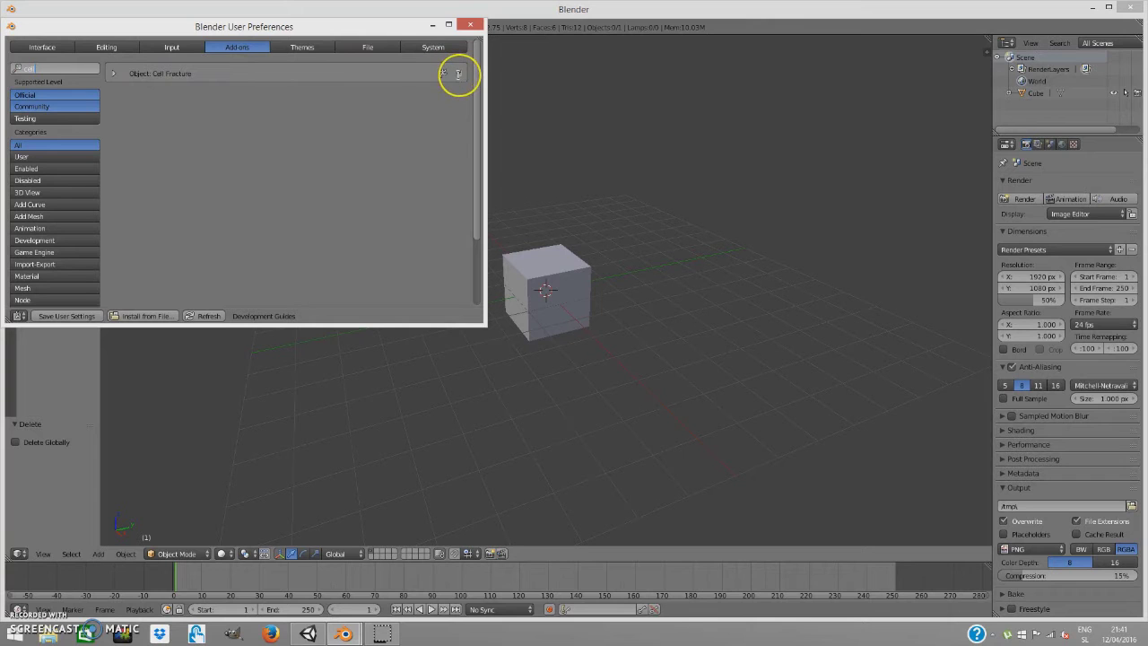
left_click(458, 73)
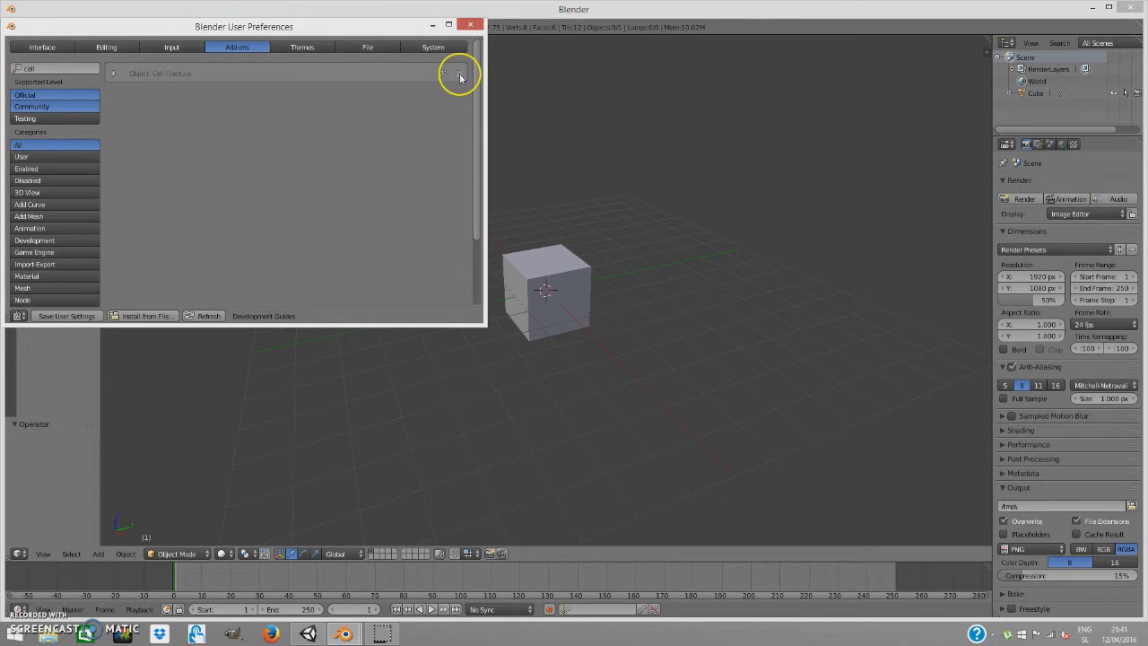
left_click(470, 26)
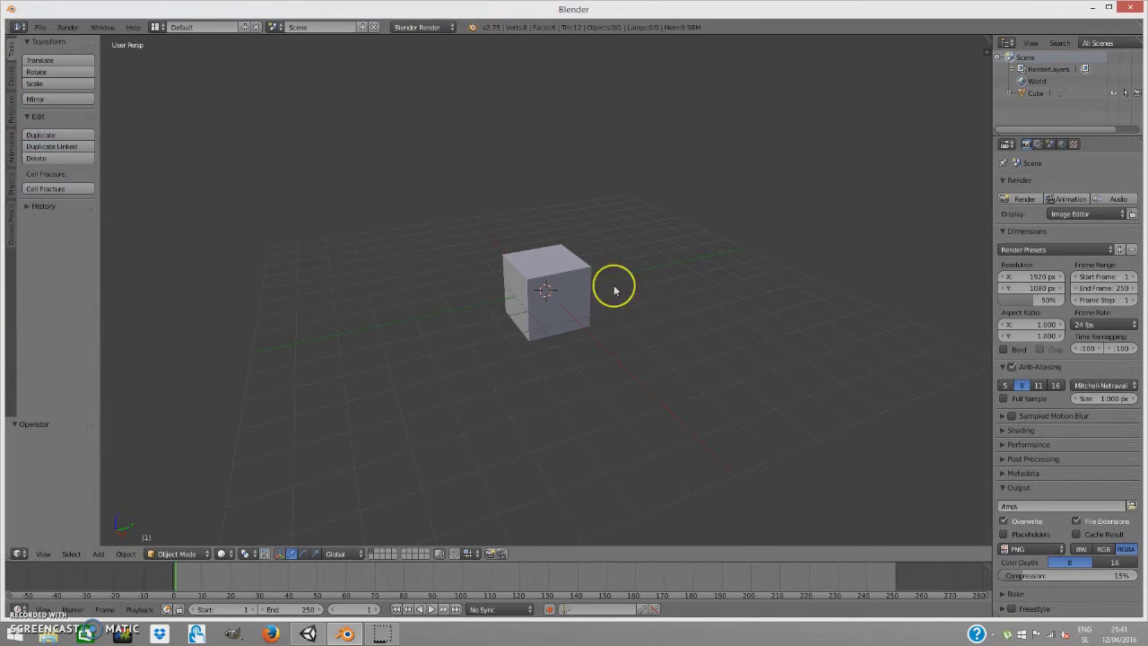
Run Cell Fracture on the selected cube with Noise set to 0.36.
right_click(555, 289)
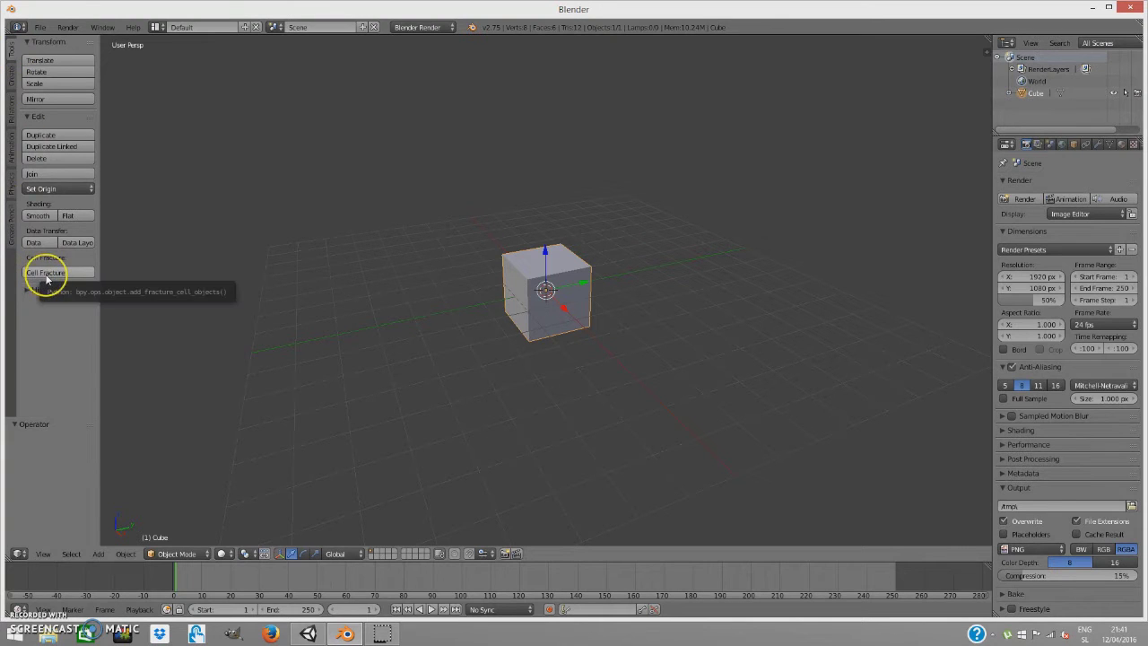
left_click(46, 273)
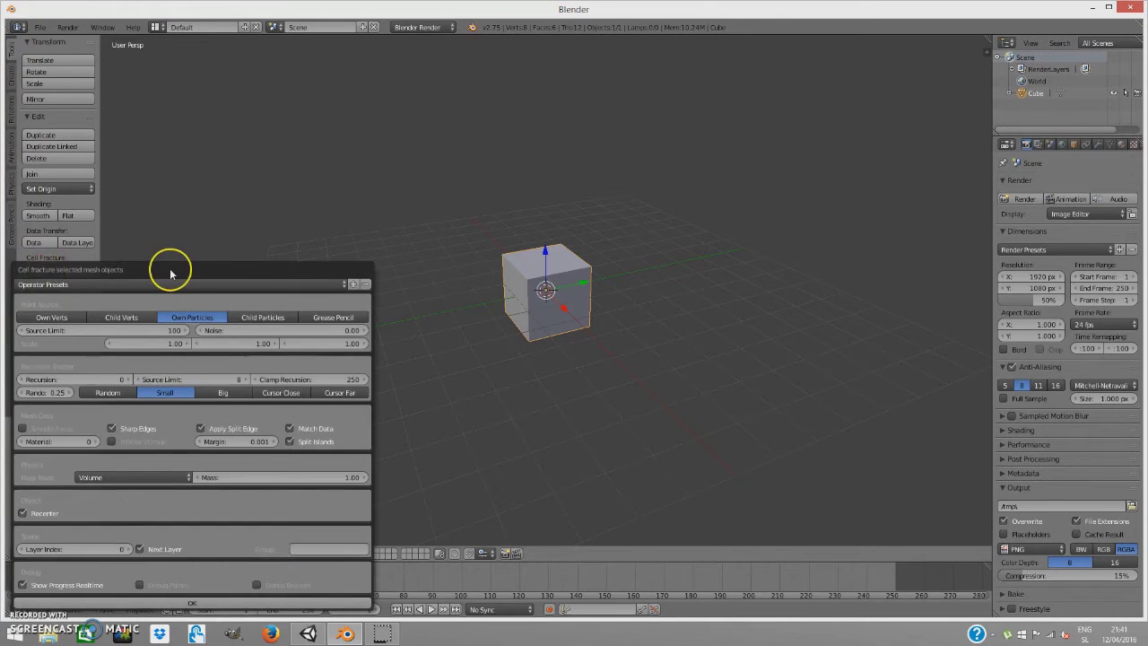
left_click_drag(170, 267, 384, 160)
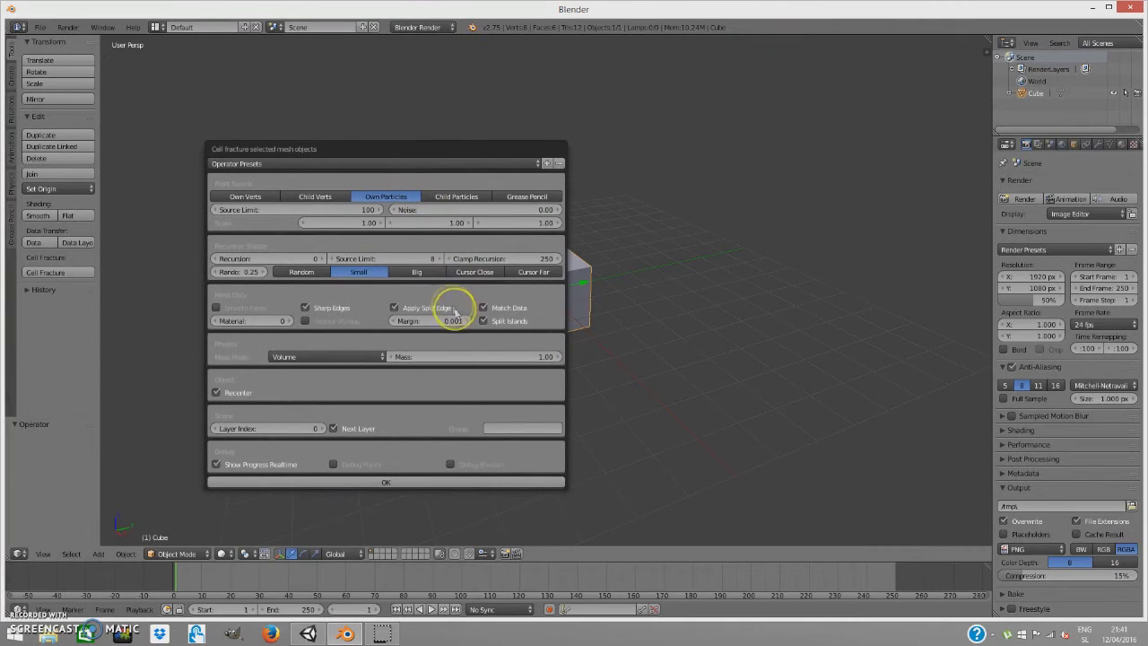
left_click_drag(550, 213, 421, 209)
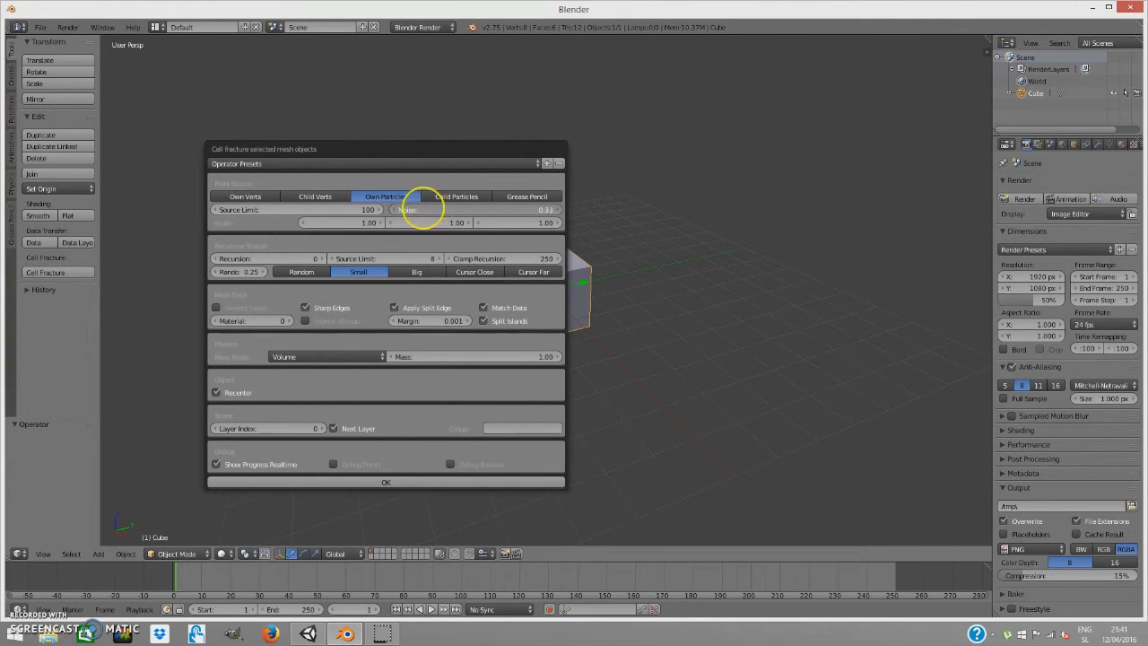
mouse_move(421, 209)
left_mouse_down()
mouse_move(404, 225)
mouse_move(379, 210)
mouse_move(421, 228)
left_mouse_up()
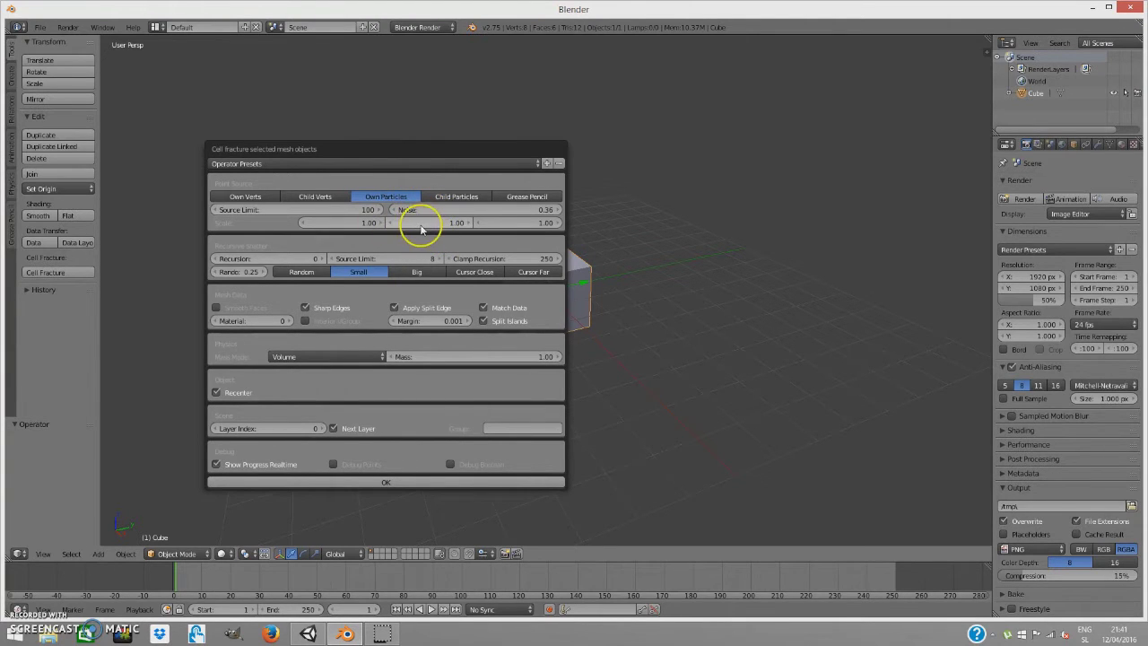
left_click(385, 483)
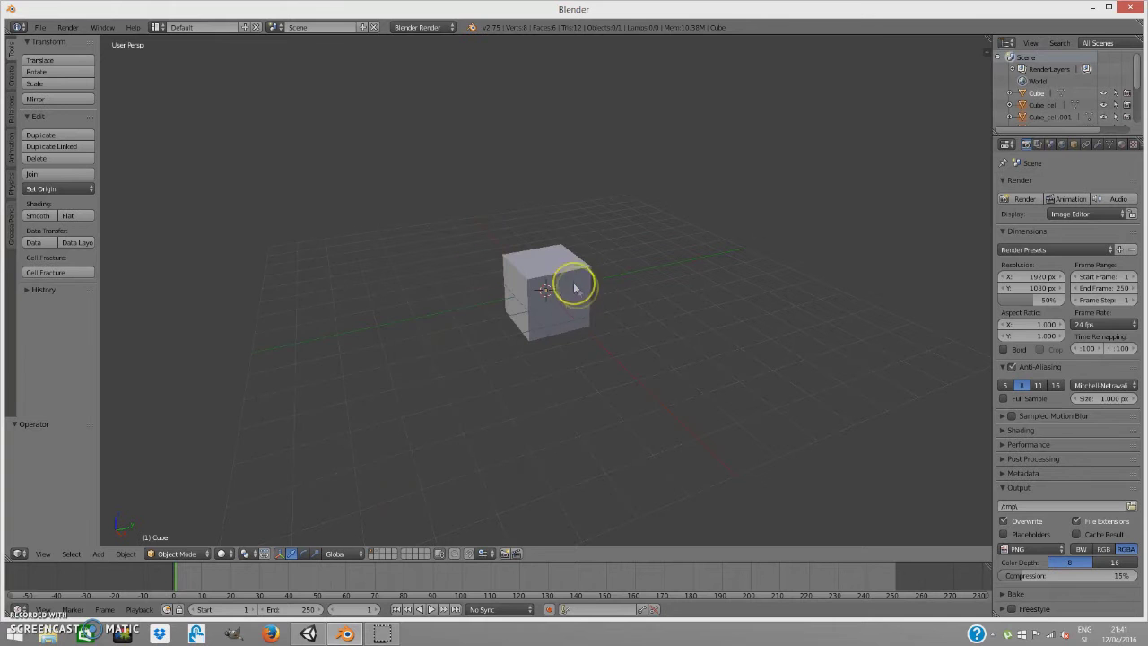
right_click(568, 283)
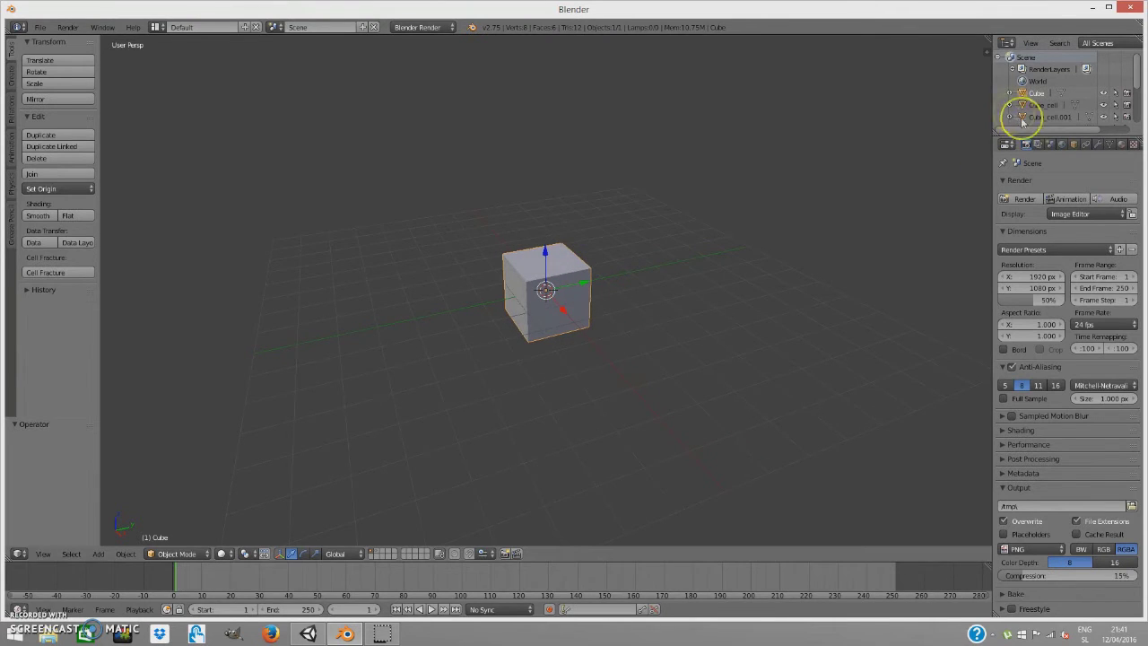
left_click_drag(1135, 74, 1137, 108)
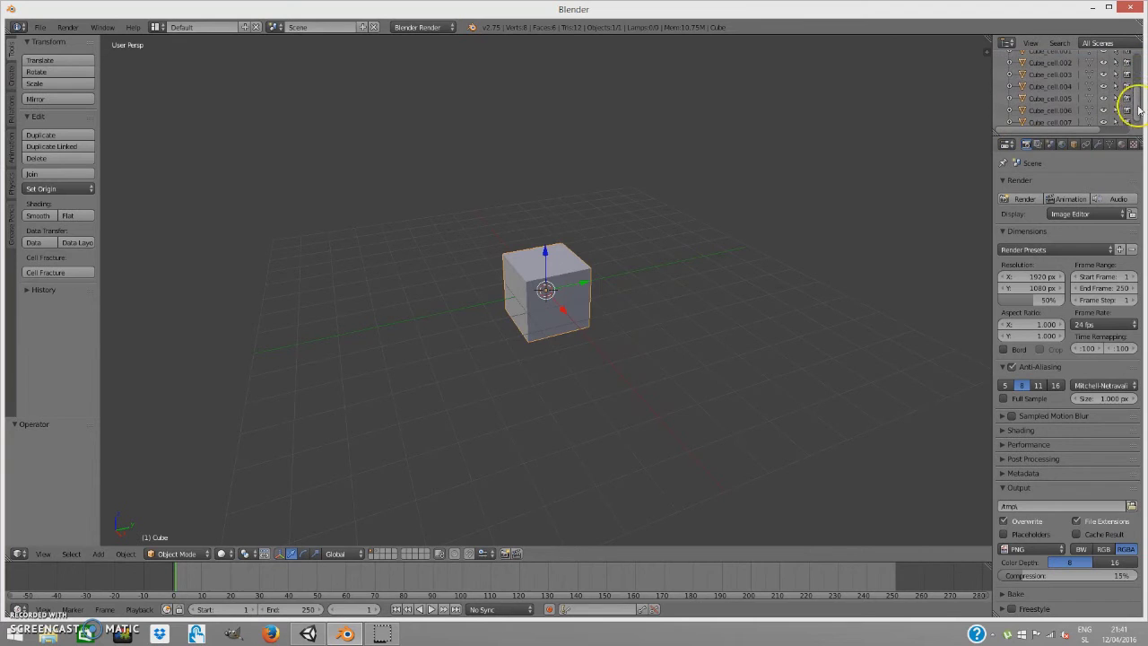
left_click(1051, 109)
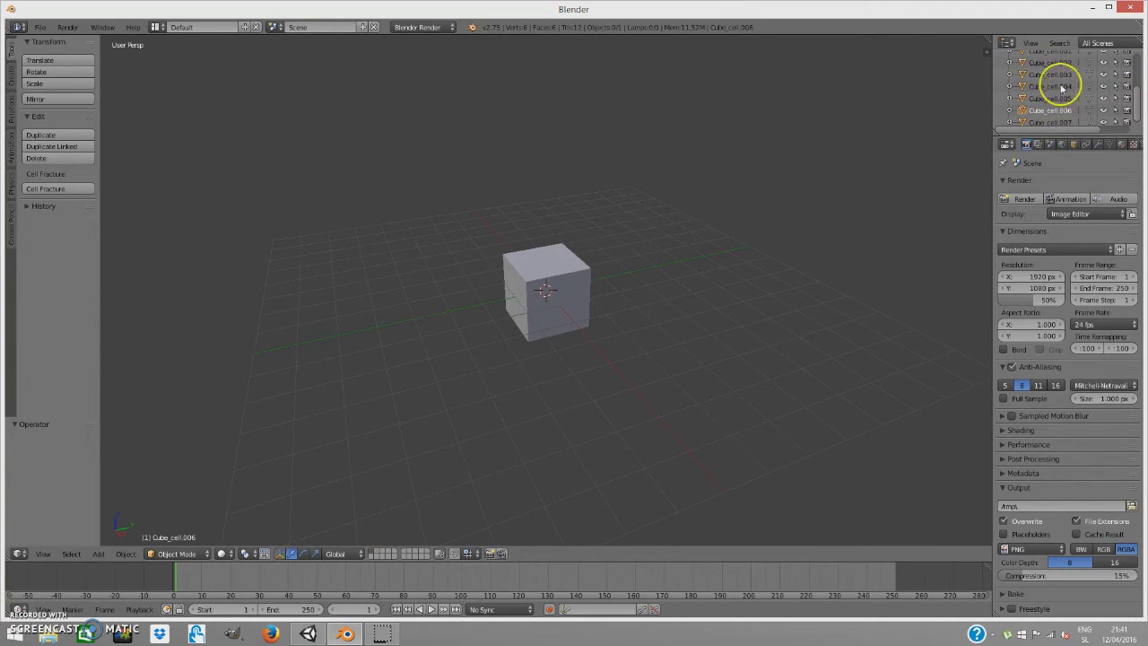
left_click_drag(1135, 102, 1140, 59)
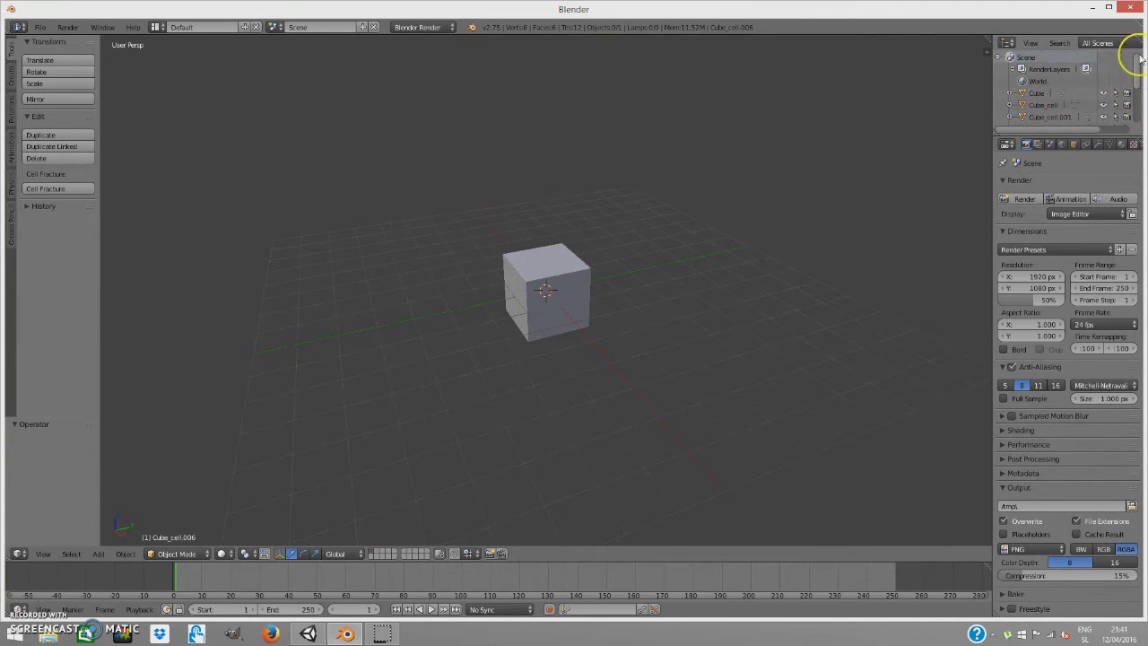
right_click(544, 318)
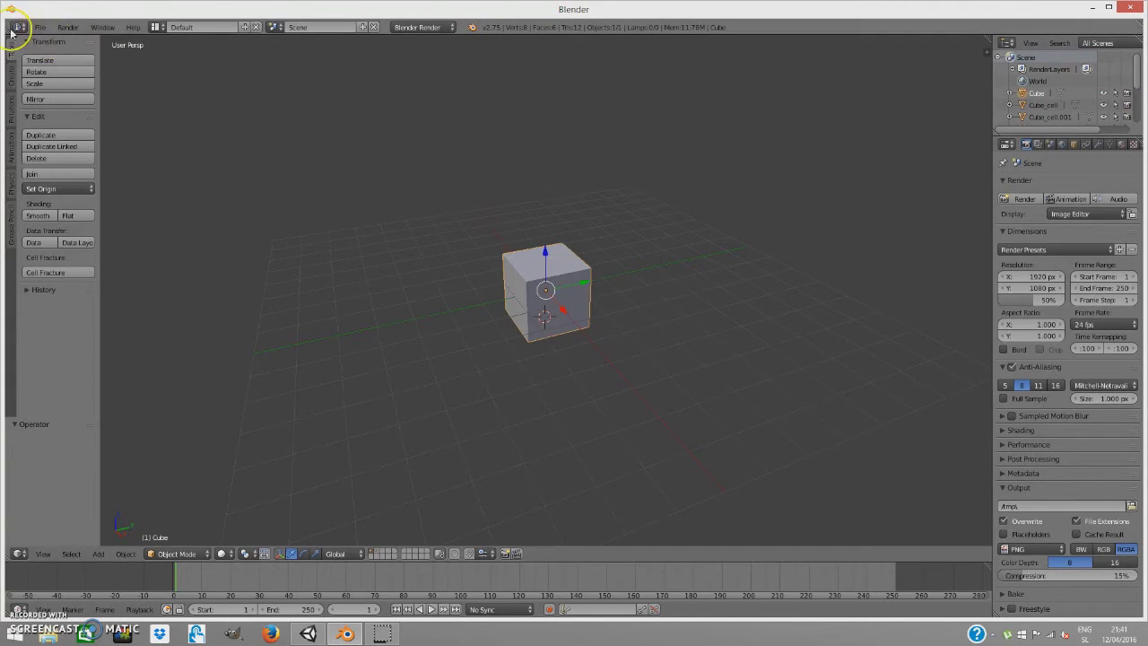
left_click(40, 27)
Export the scene as FBX file 'cube' into Documents\Tutorial1\Assets.
mouse_move(77, 232)
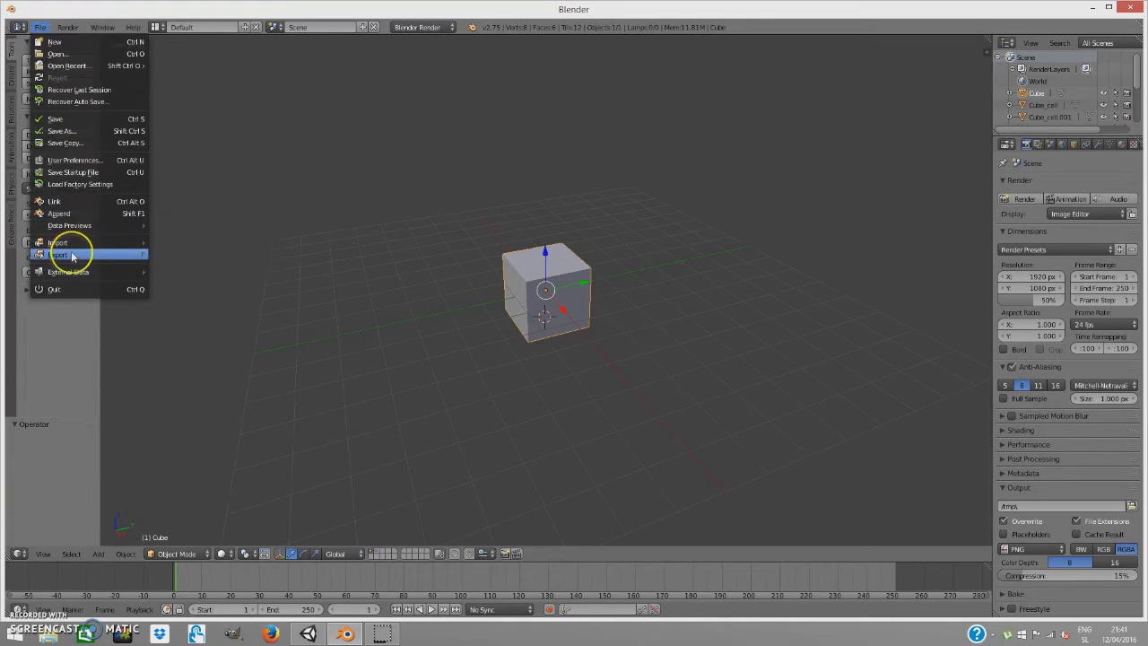
mouse_move(74, 254)
left_click(177, 279)
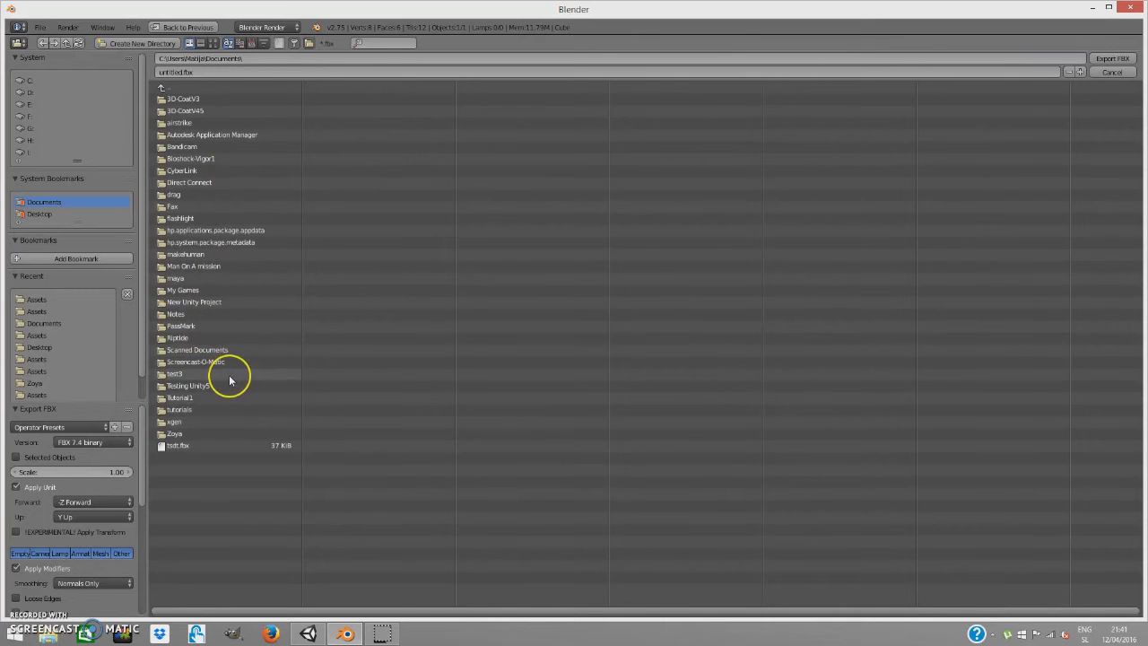
left_click(186, 397)
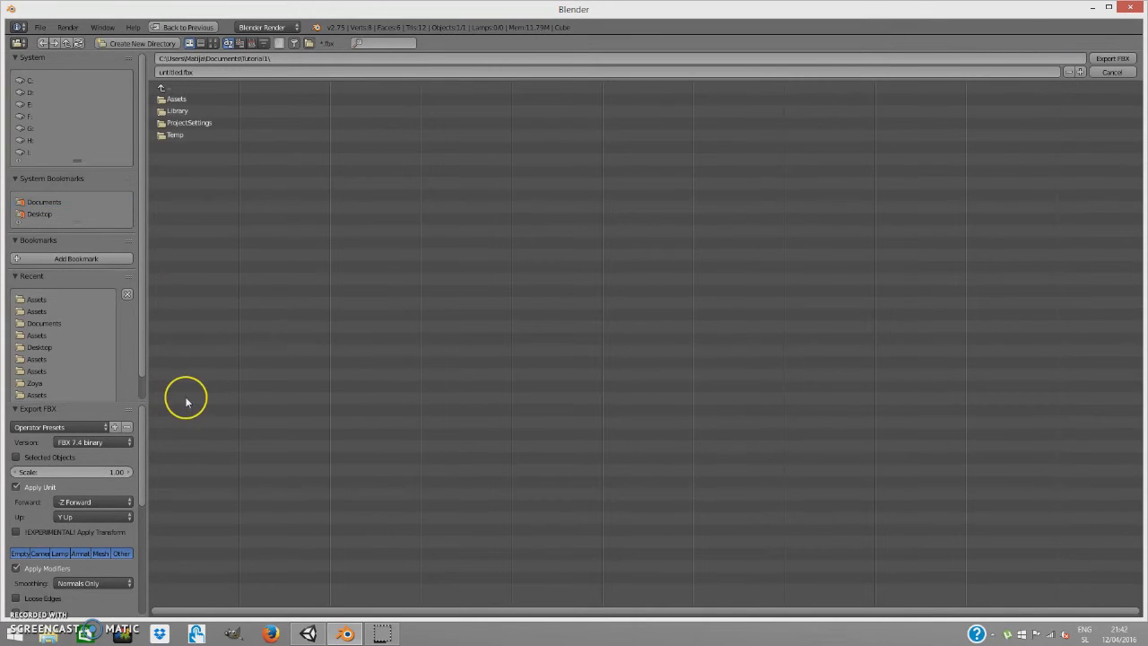
left_click(200, 102)
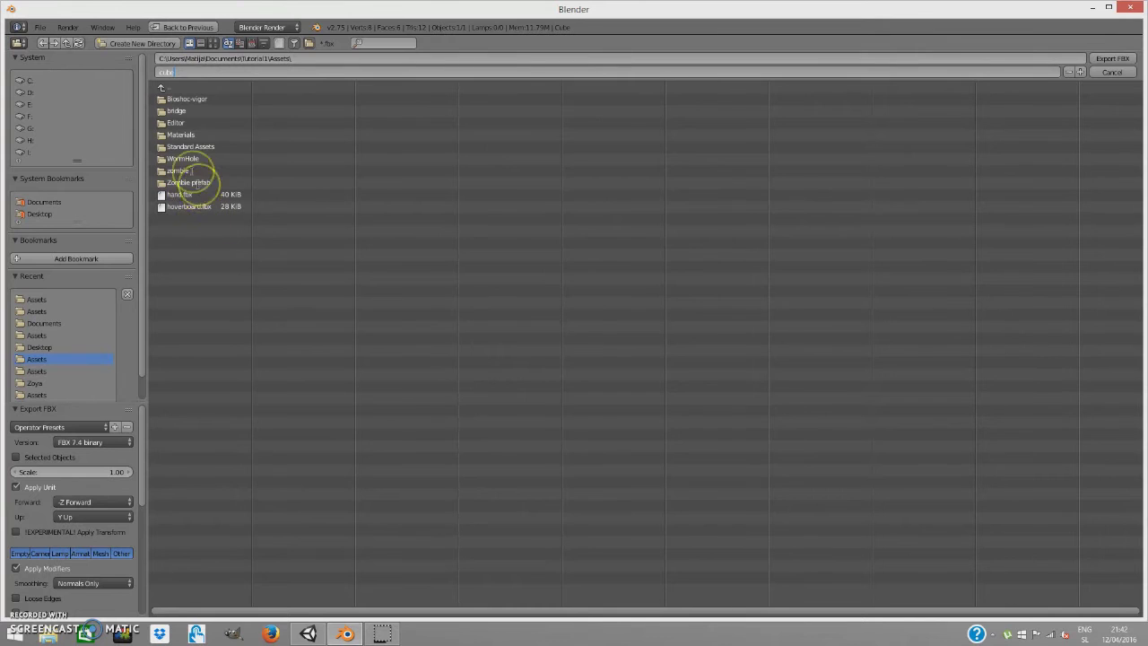
left_click(1120, 61)
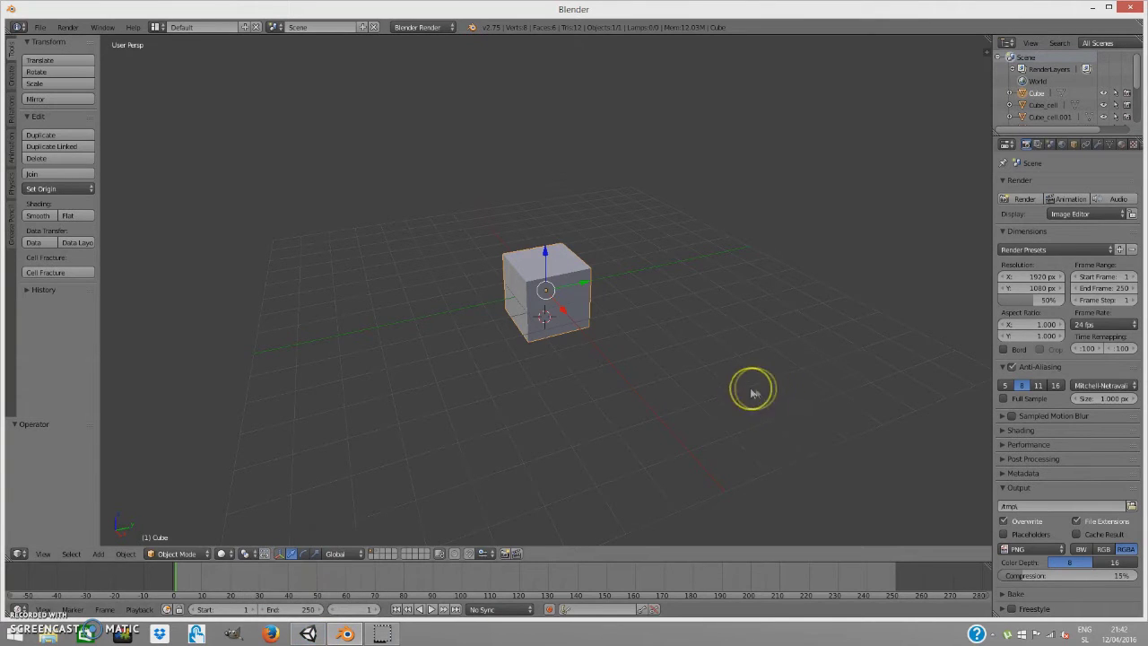
Quit Blender without saving the .blend file, returning to the Windows desktop.
left_click(1131, 7)
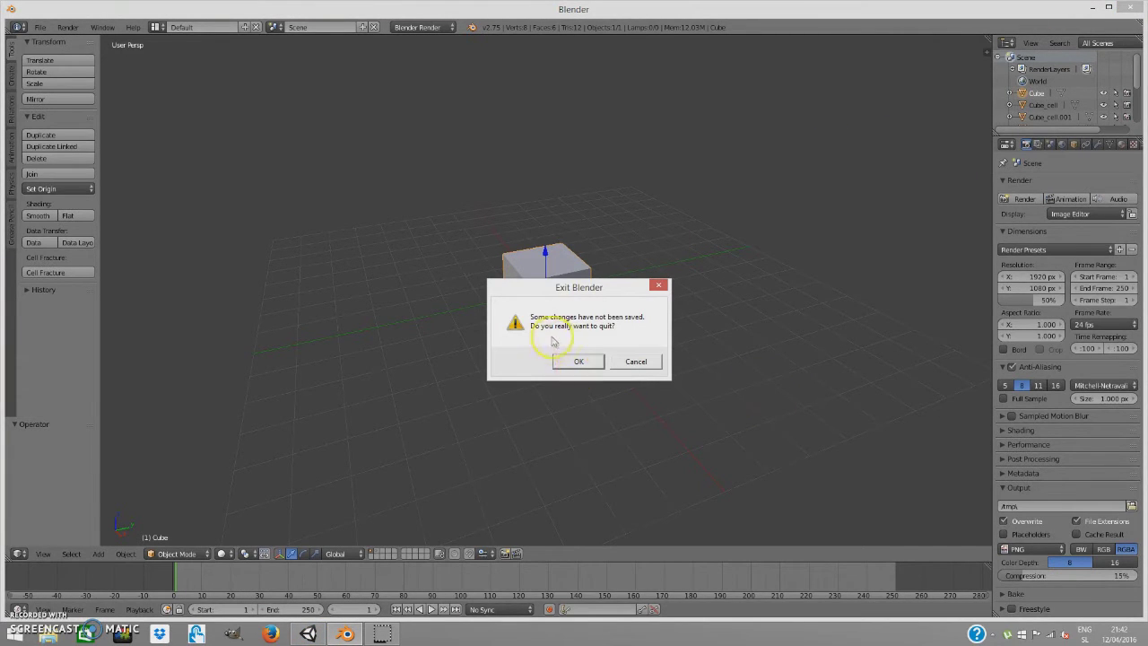
left_click(659, 285)
left_click(34, 26)
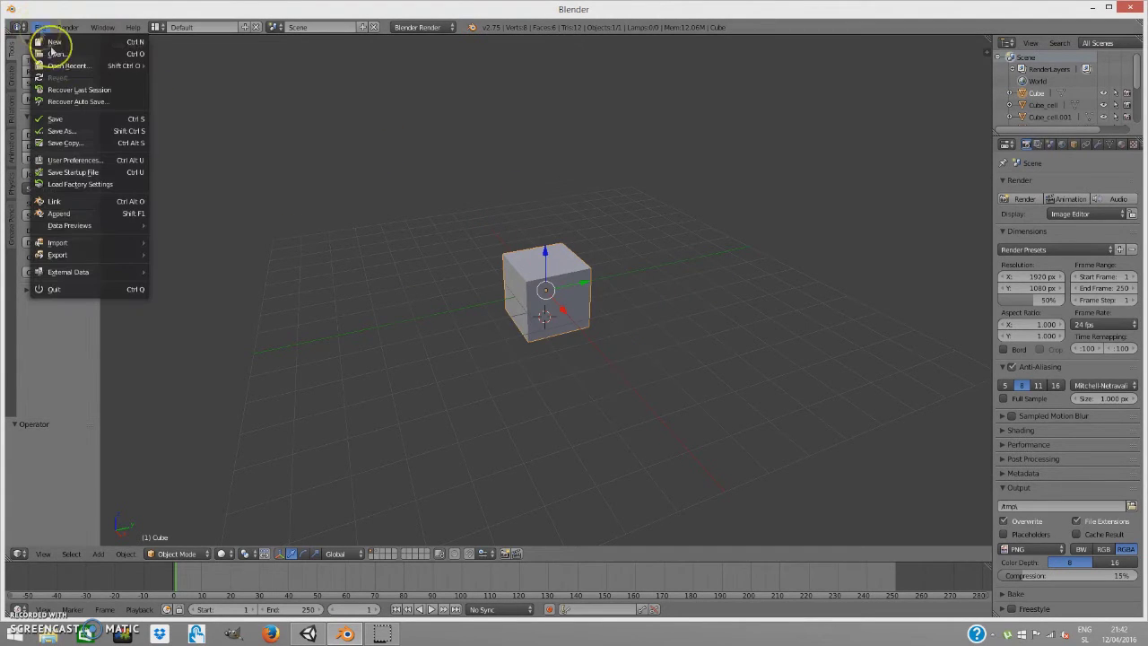
left_click(636, 132)
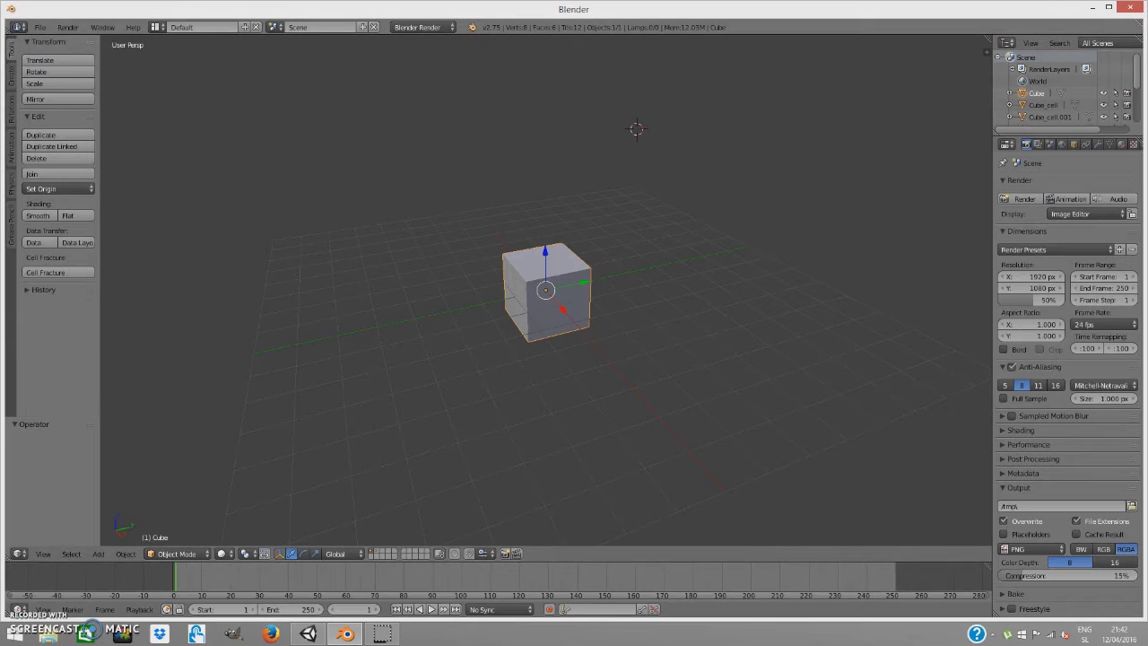
left_click(1133, 8)
left_click(579, 362)
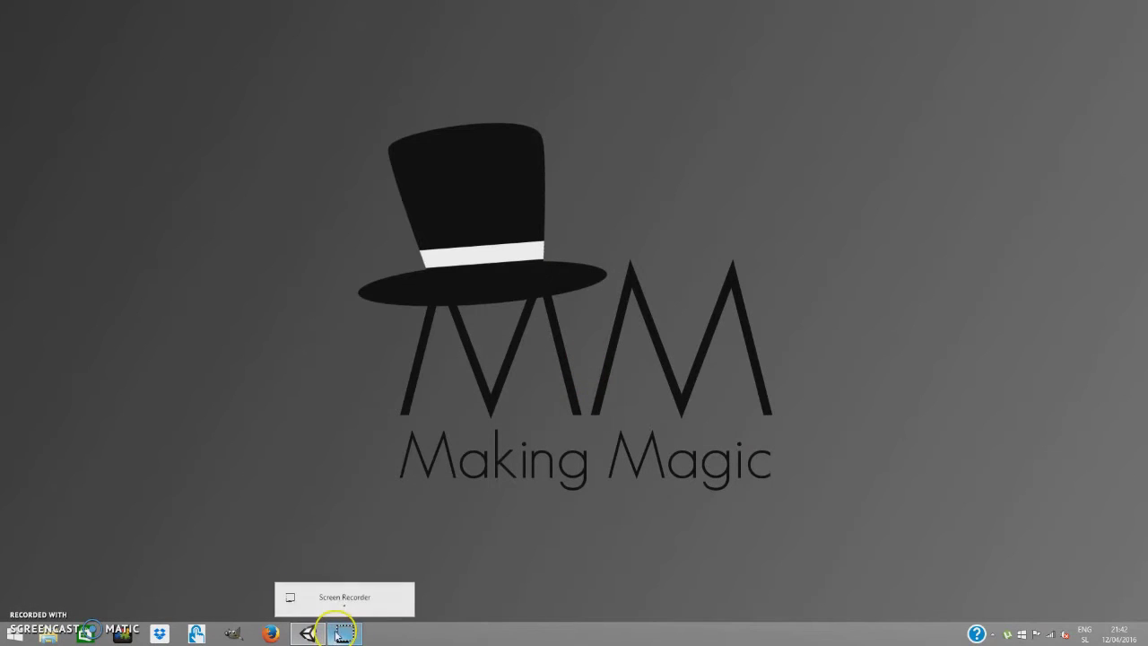
mouse_move(316, 636)
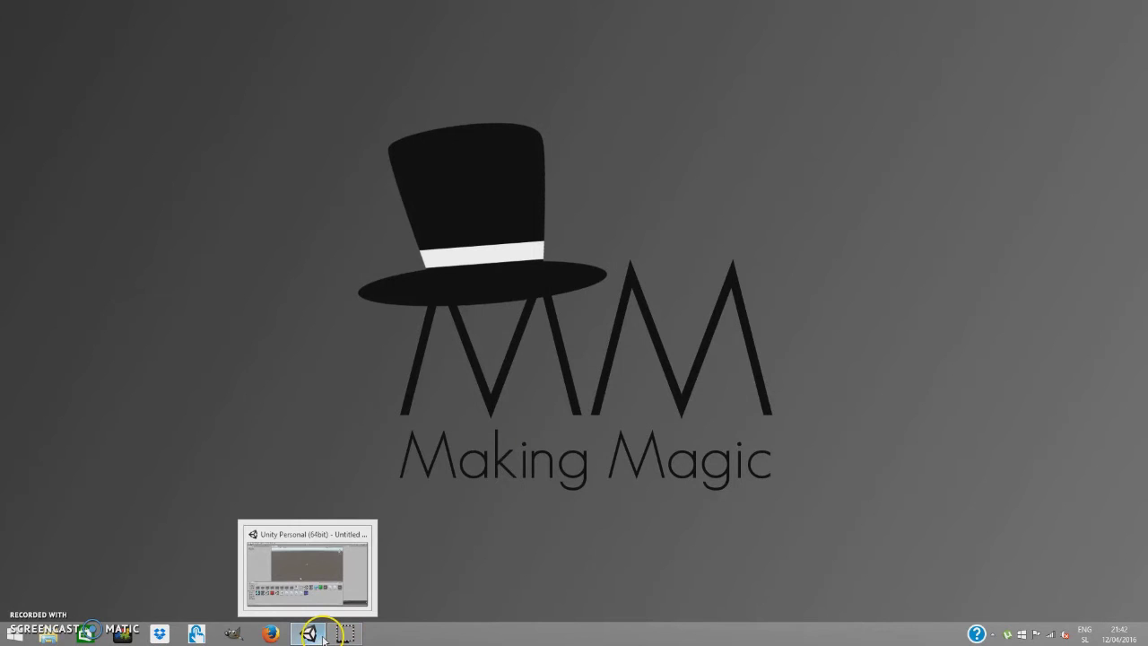
Bring the Unity editor forward, orbit the empty scene, and open the GameObject menu.
left_click(321, 635)
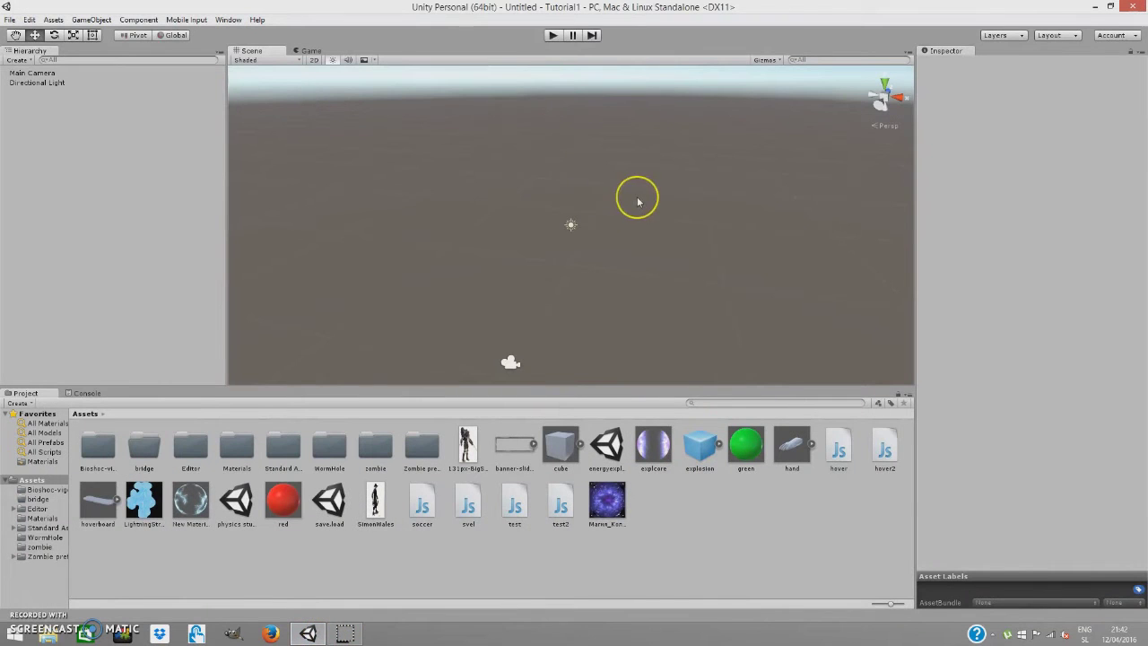
left_click_drag(637, 202, 669, 243, "alt")
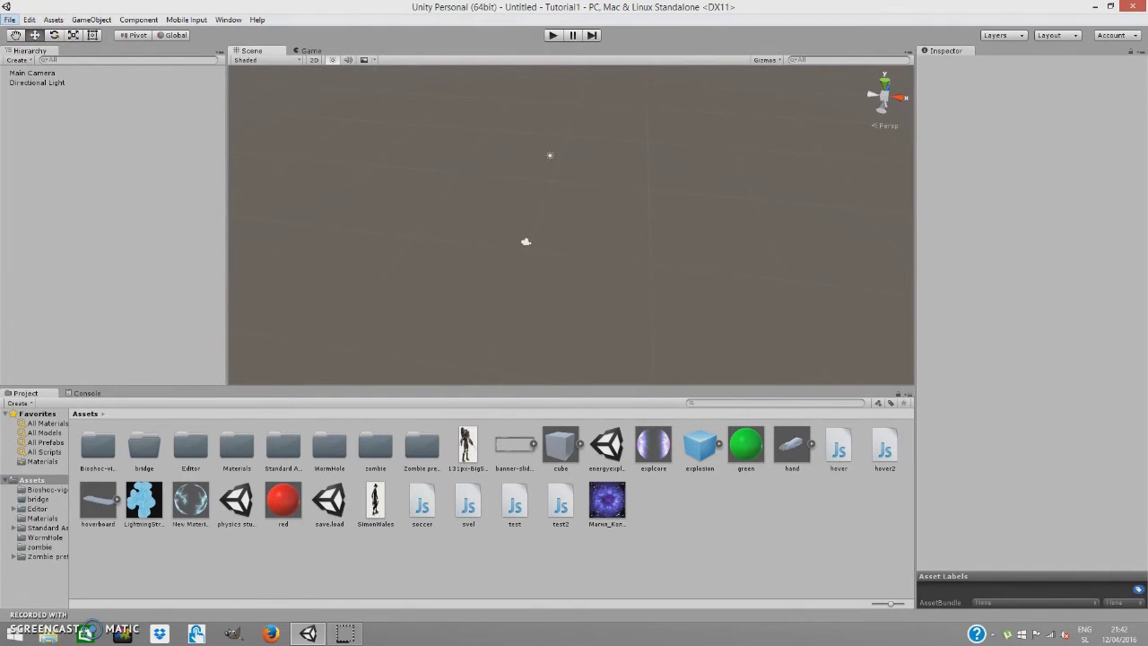
left_click(91, 19)
Add a 3D Object Plane as ground and zoom the Scene view onto it.
mouse_move(116, 61)
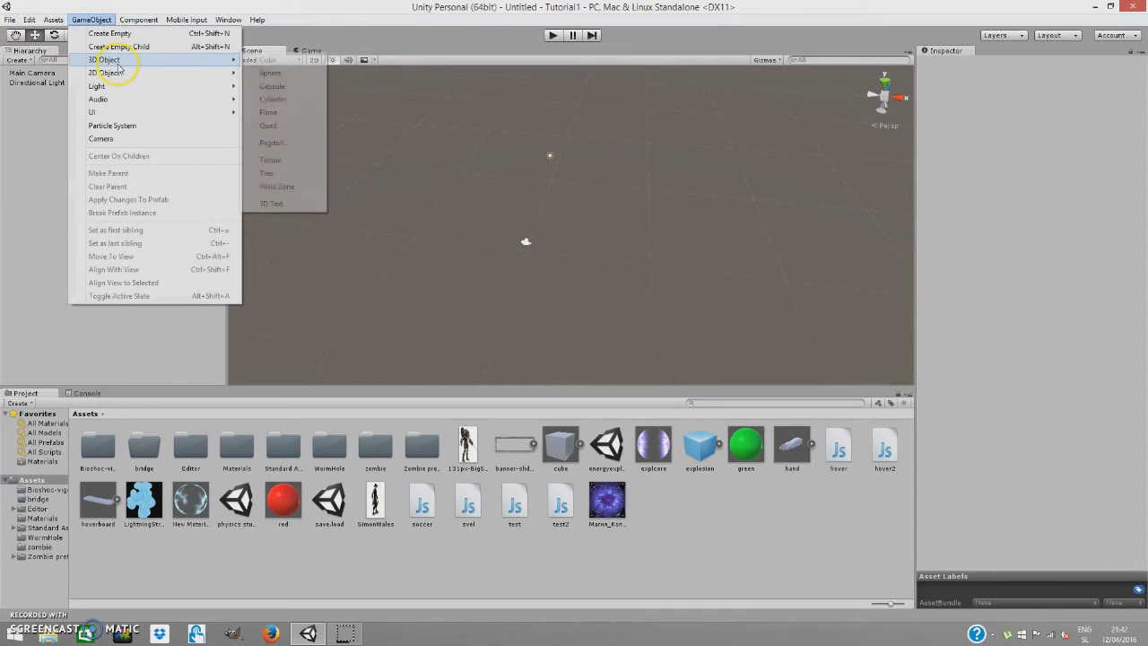
left_click(279, 112)
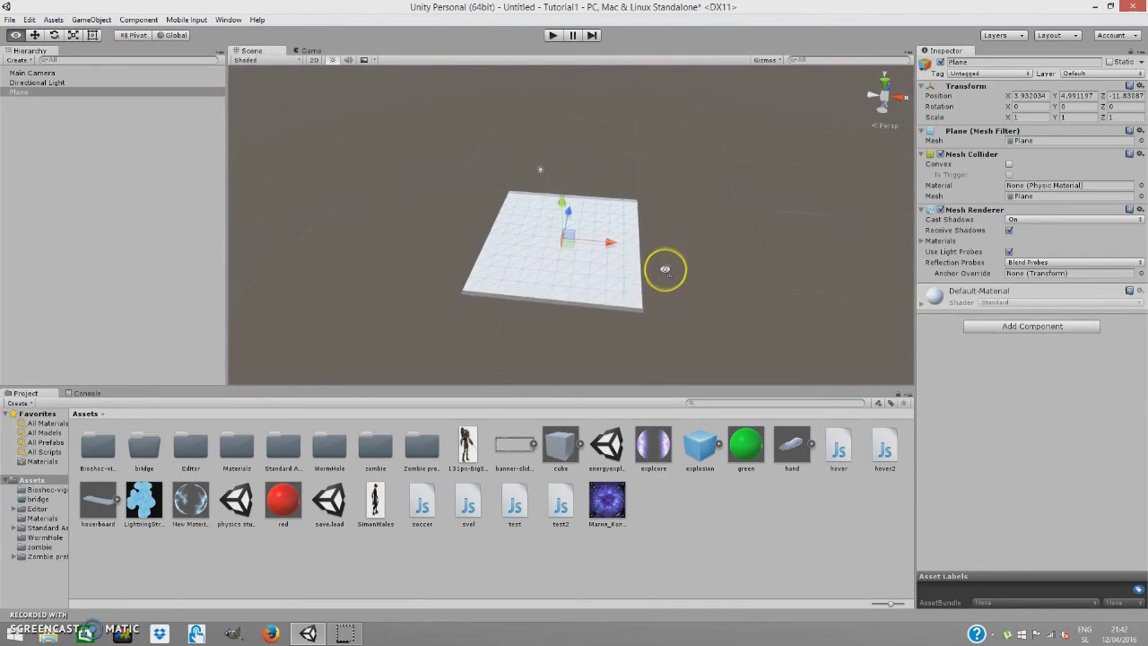
mouse_move(665, 269)
right_mouse_down("alt")
mouse_move(669, 299)
mouse_move(668, 289)
right_mouse_up("alt")
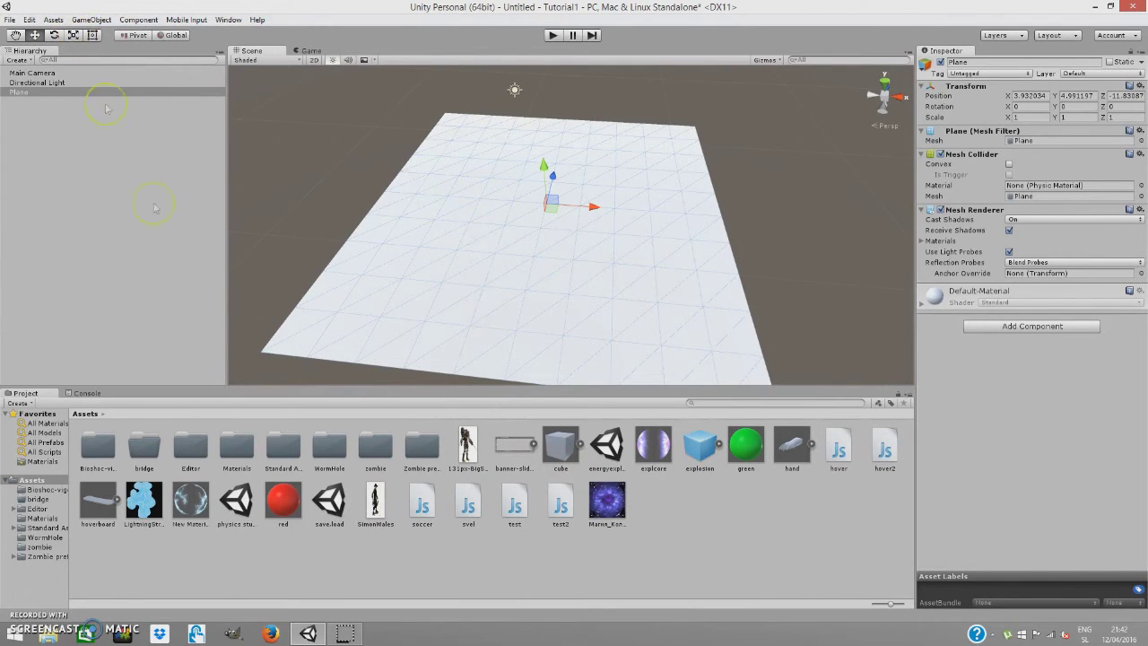
Browse the Assets > Import Package options.
left_click(89, 19)
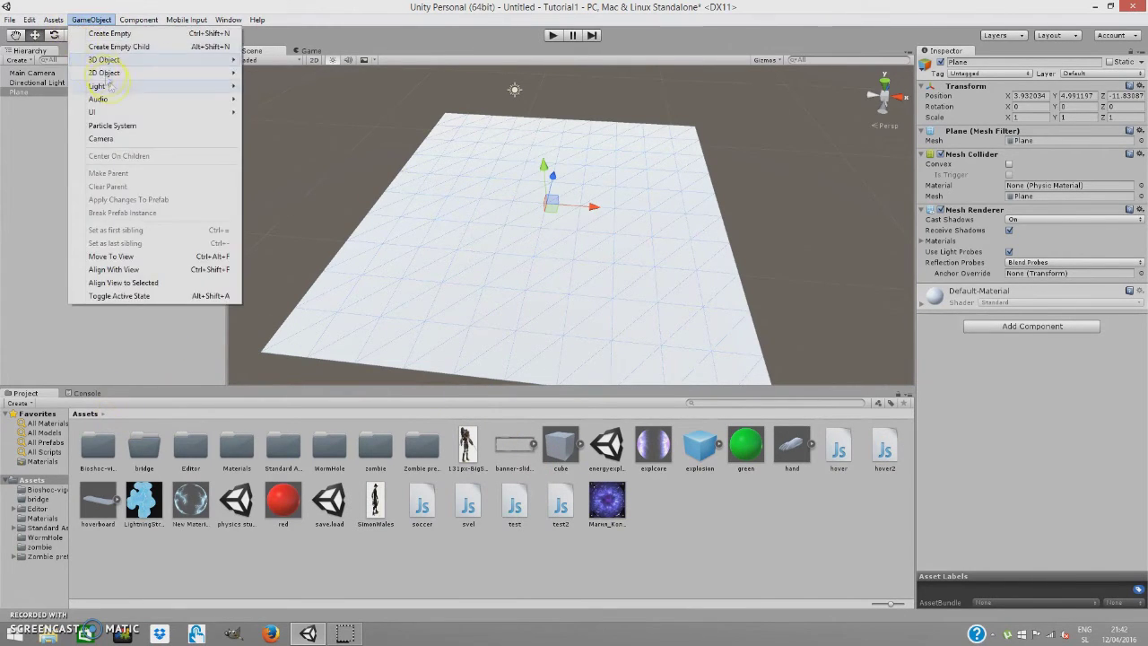
mouse_move(53, 20)
mouse_move(89, 103)
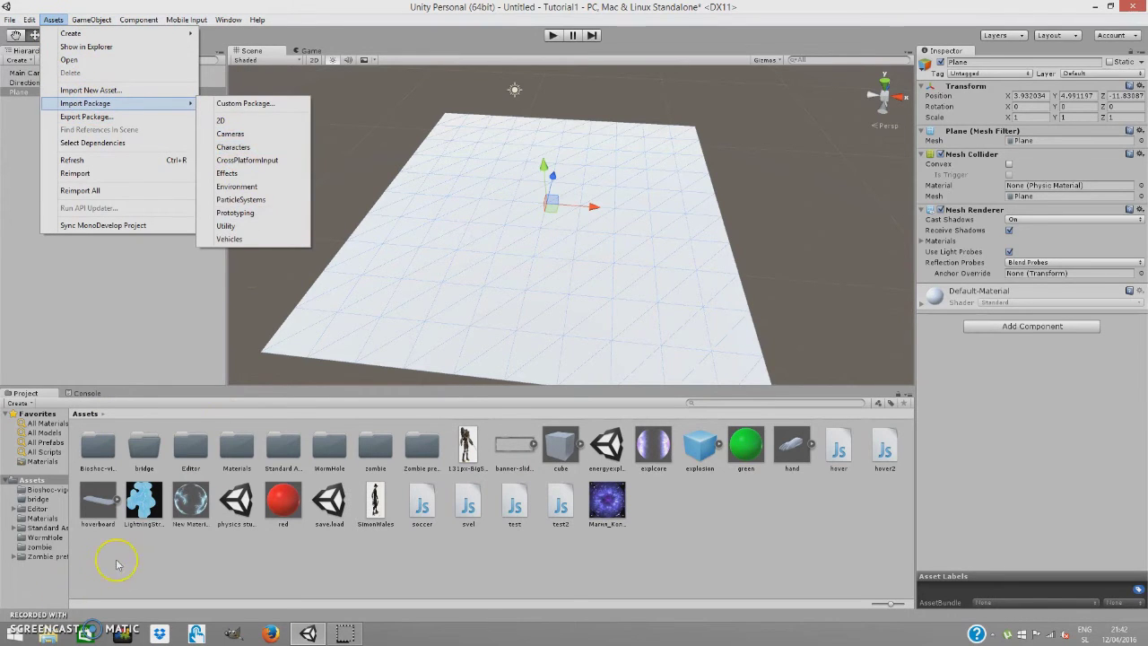
Dismiss the import menu and search All Prefabs for the first-person controller.
left_click(117, 564)
left_click(52, 443)
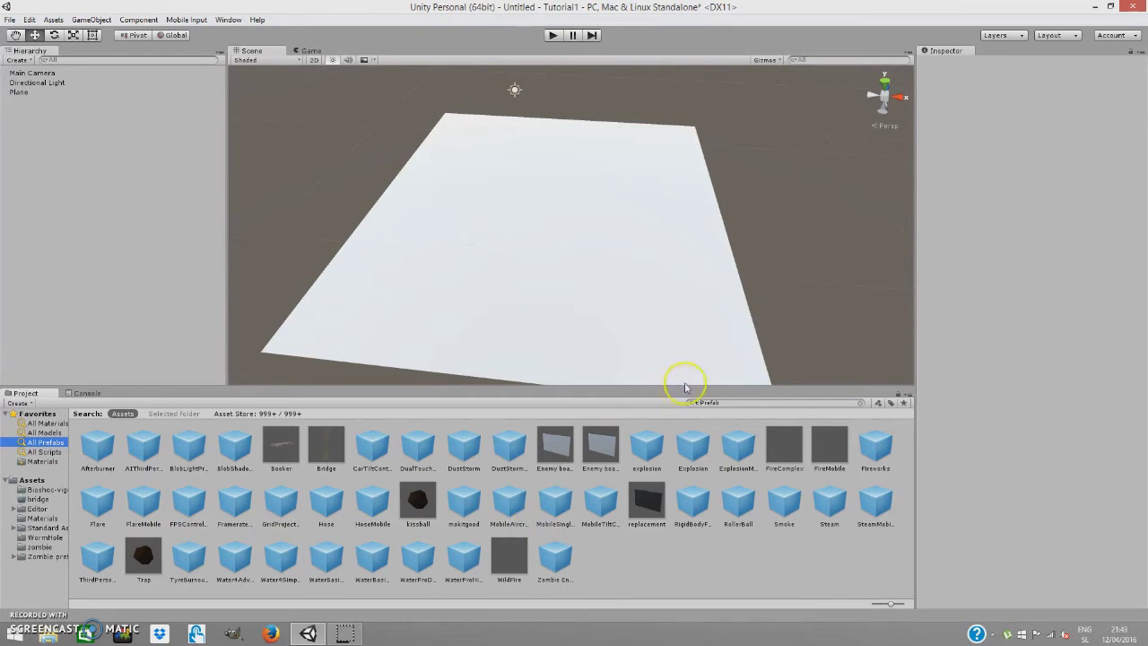
left_click(760, 402)
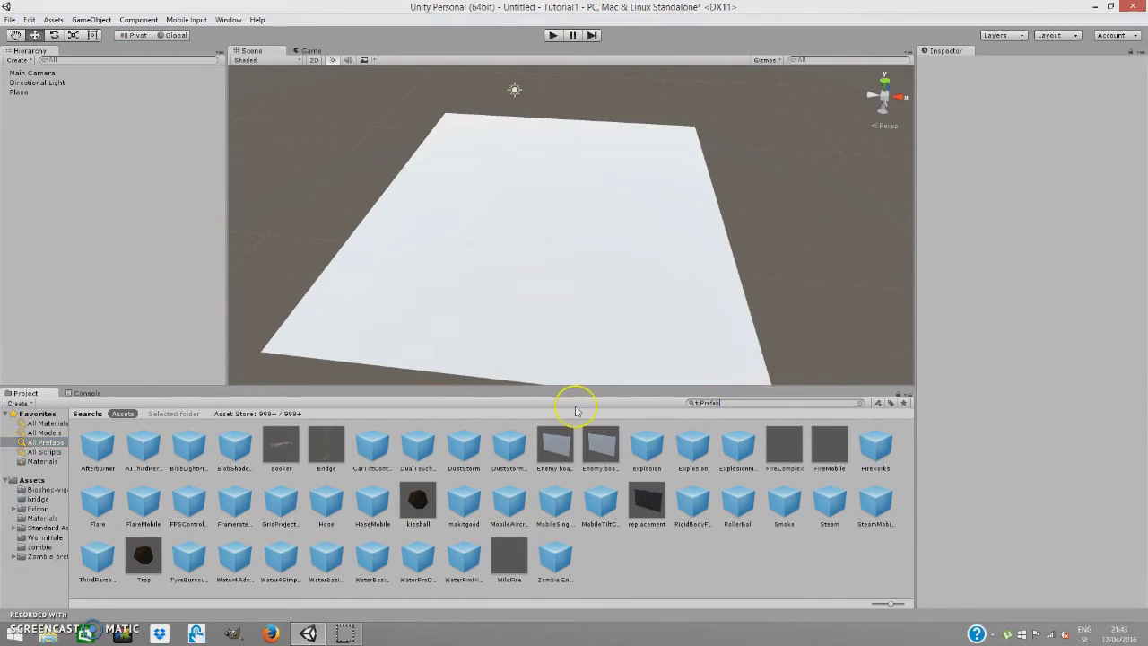
left_click_drag(727, 402, 661, 409)
type("fir")
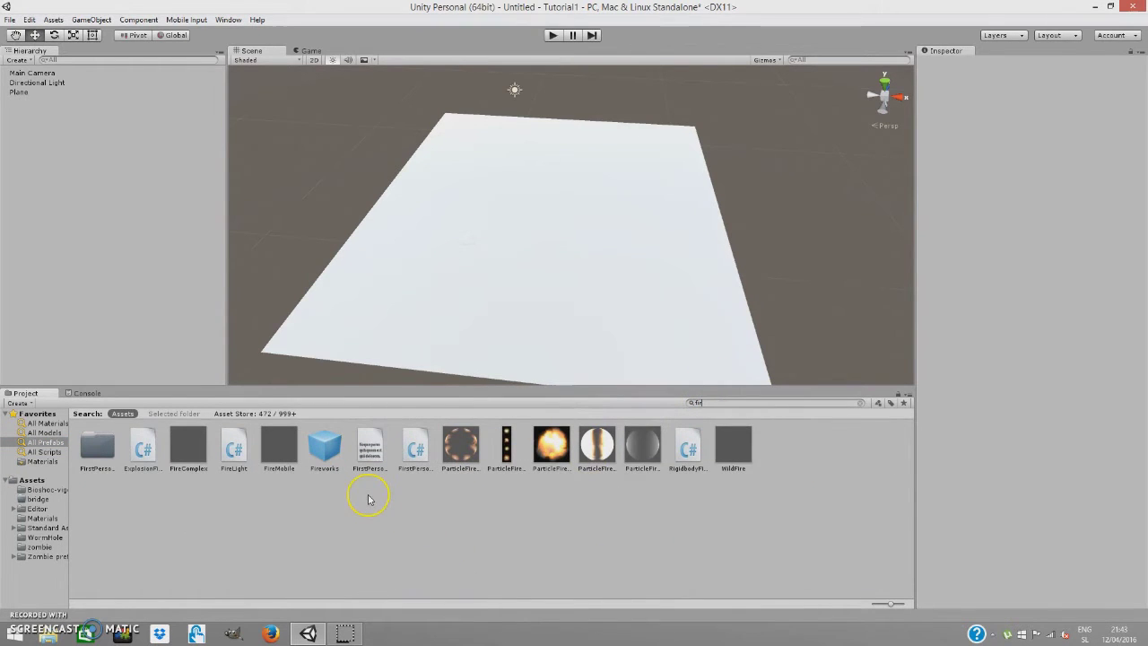
key("BackSpace")
key("BackSpace")
key("BackSpace")
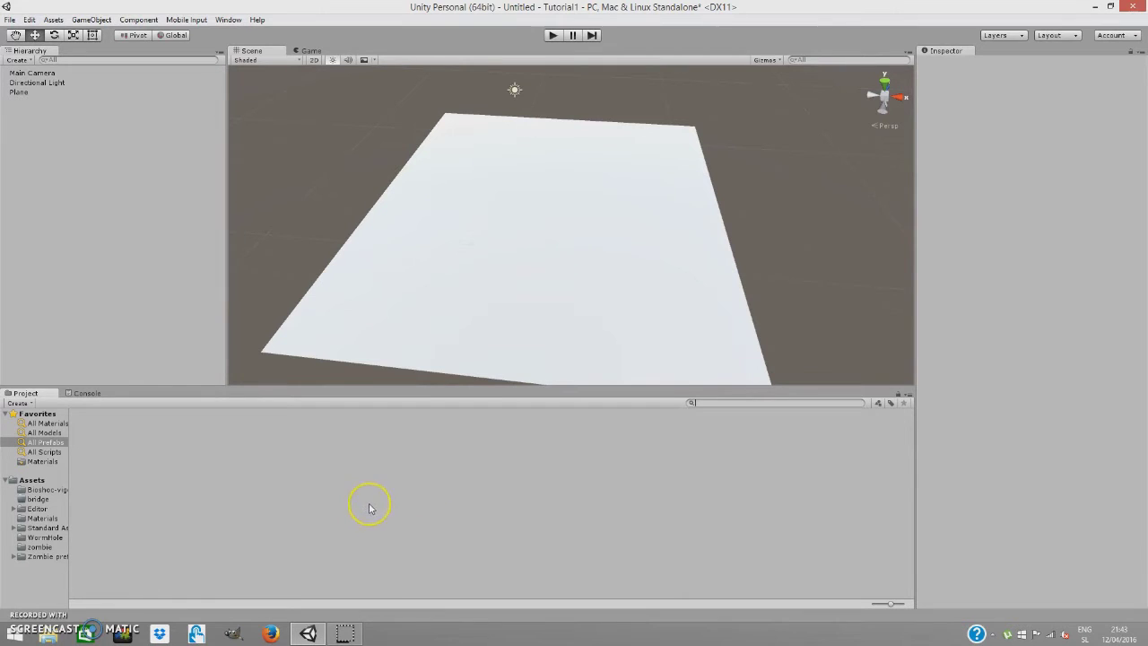
type("ch")
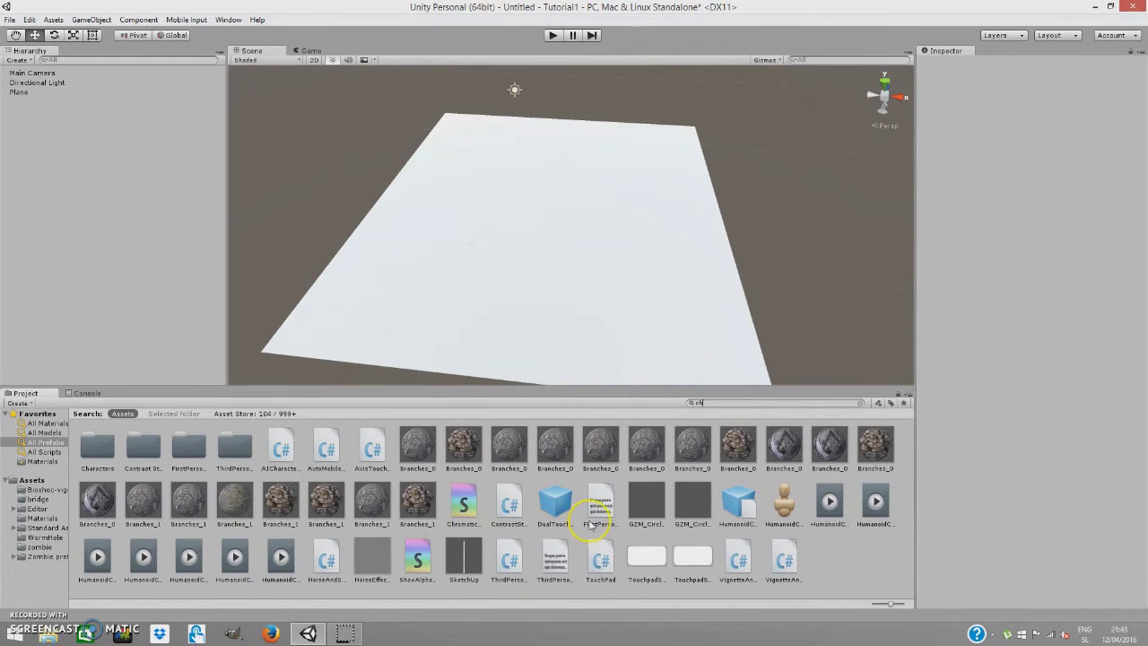
Drag the FPSController prefab from All Prefabs onto the plane.
left_click(56, 442)
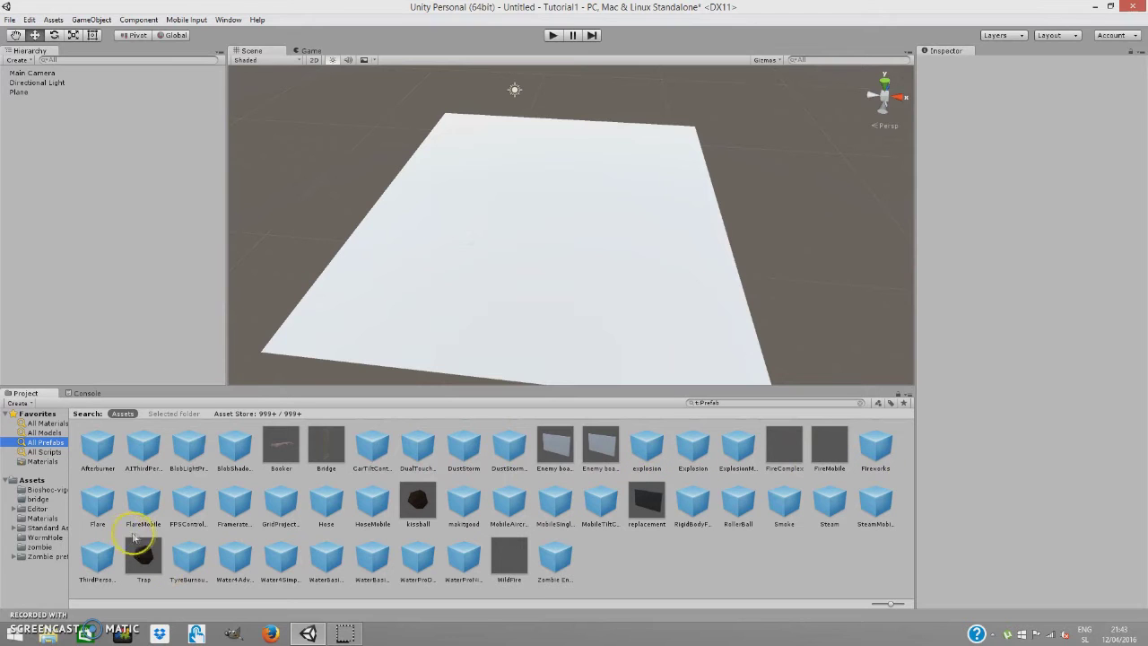
left_click_drag(195, 505, 529, 213)
left_click_drag(587, 314, 502, 282, "alt")
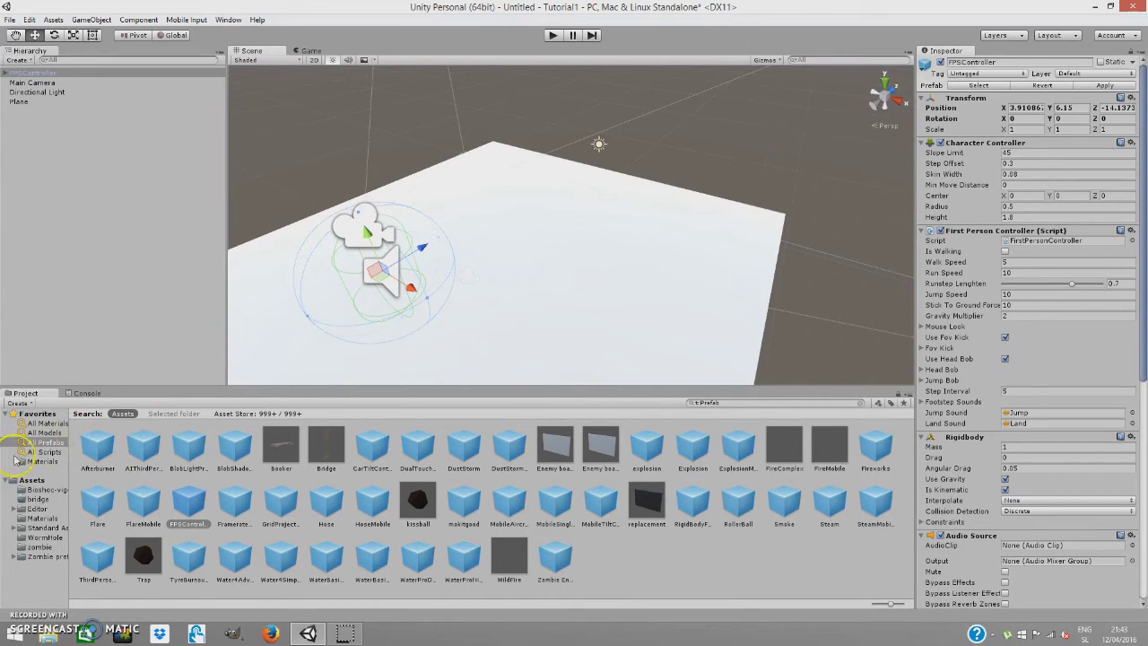
Show the Bioshoc-vigor folder's assets and expand FPSController to reveal its camera.
left_click(52, 491)
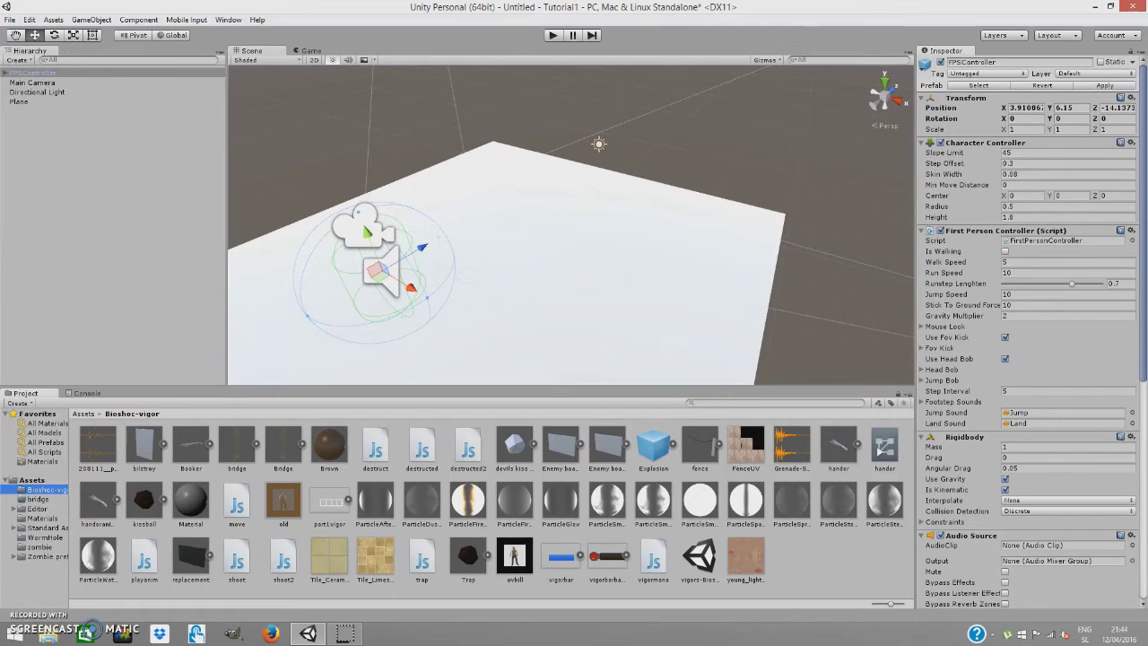
left_click(6, 73)
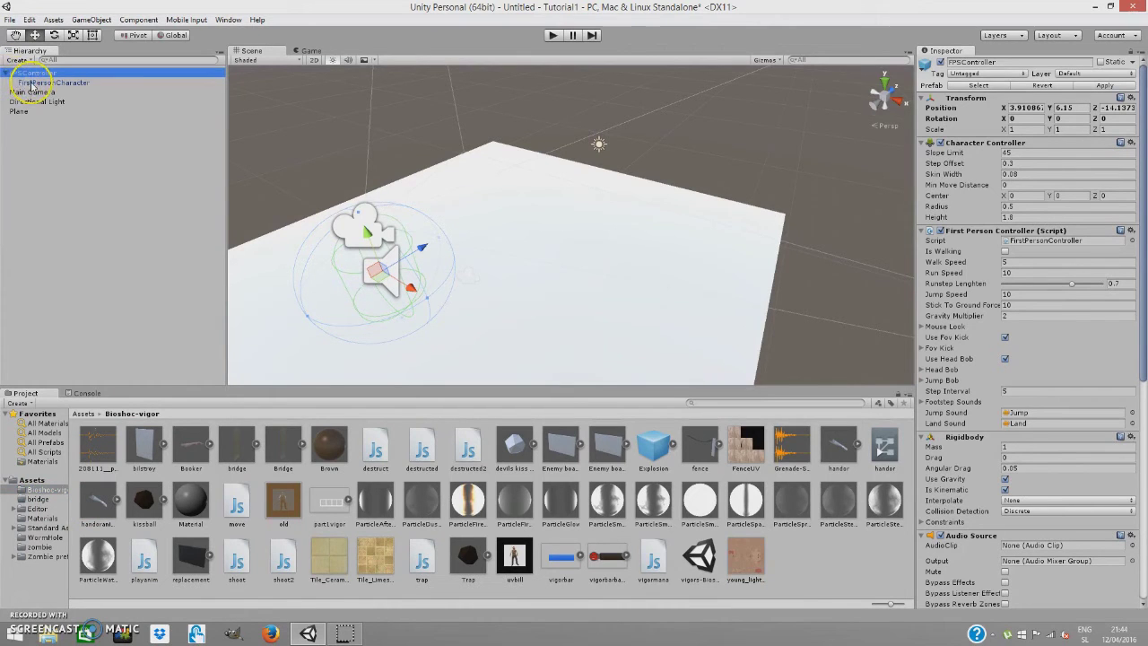
Create an empty GameObject under FirstPersonCharacter and set its position to 0, 0, 0.
left_click(93, 83)
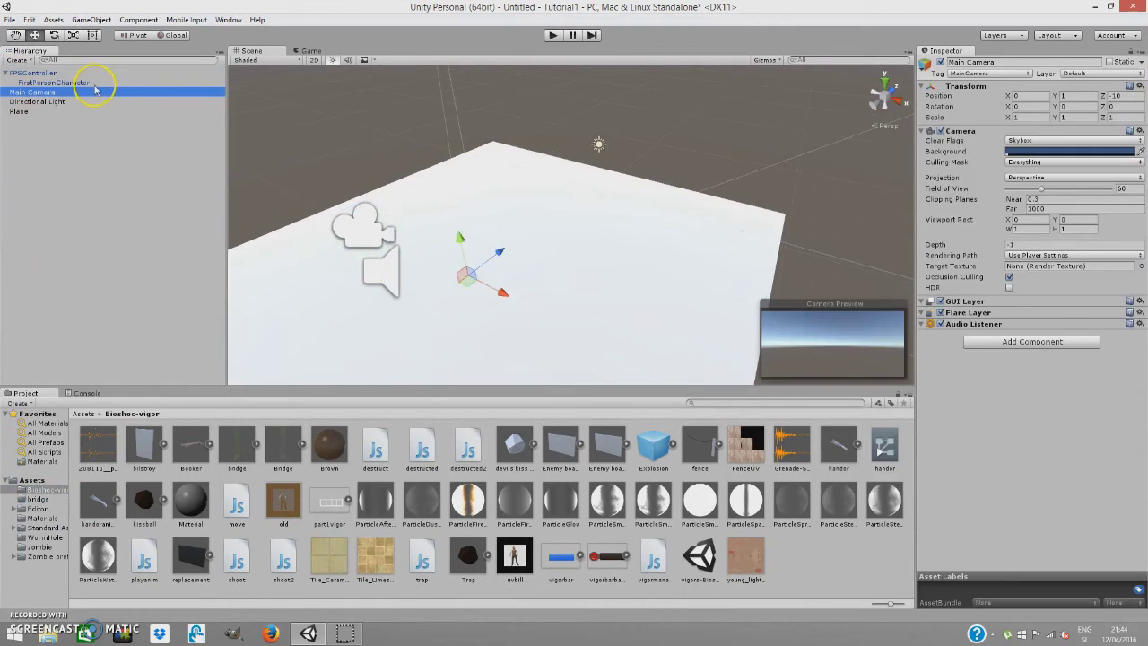
left_click(91, 19)
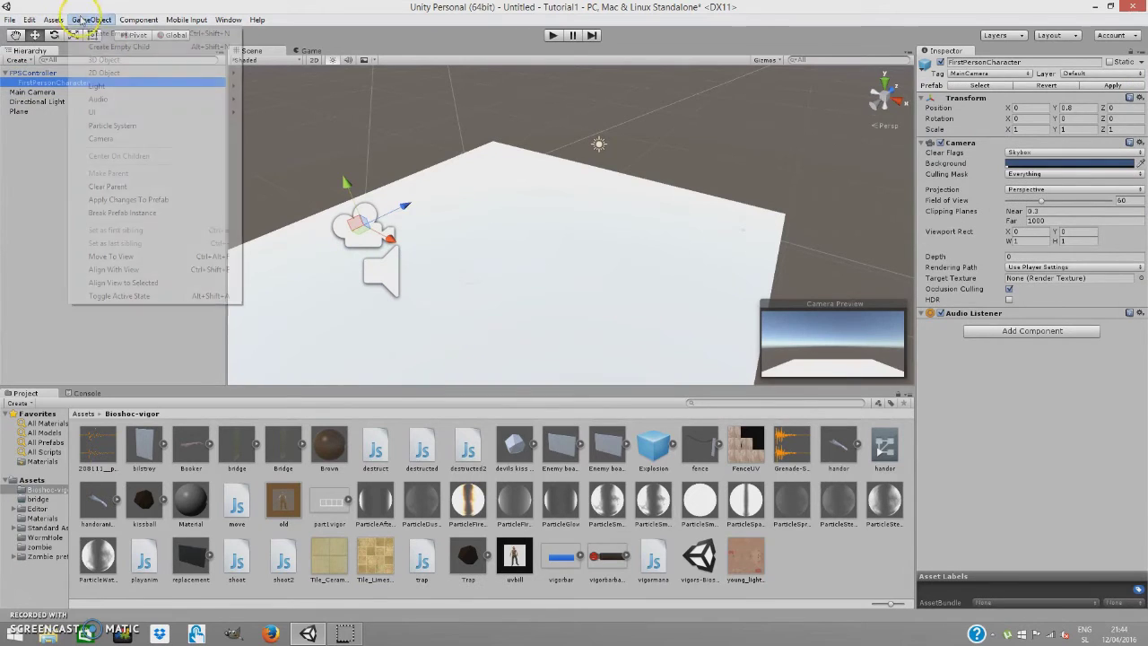
left_click(107, 34)
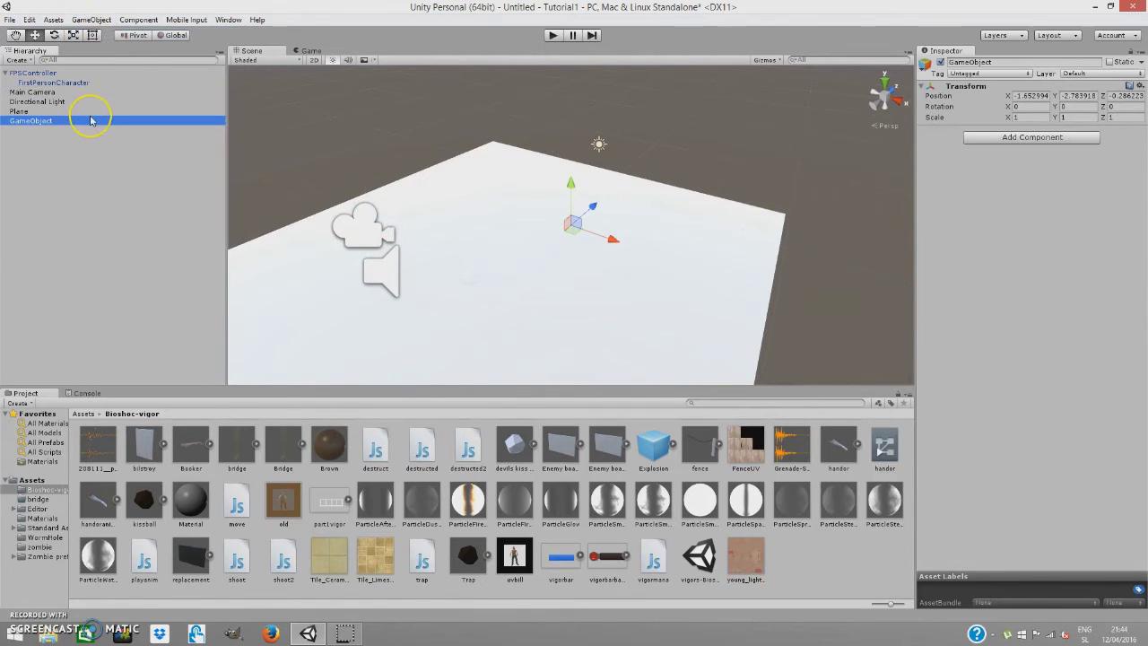
left_click_drag(90, 120, 106, 84)
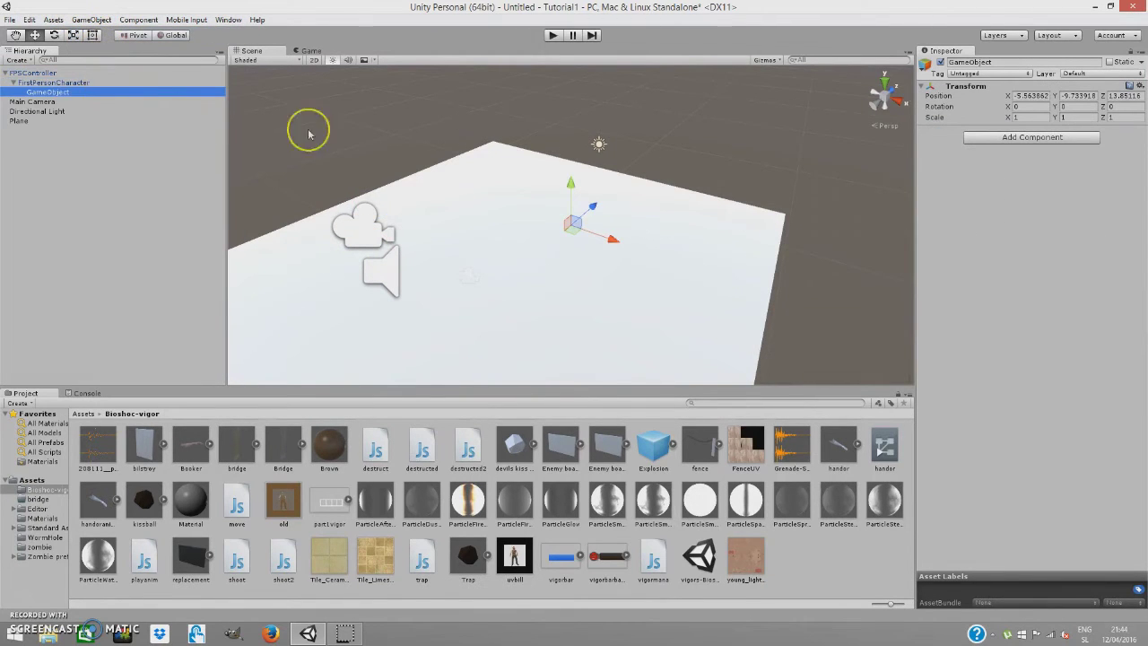
left_click(1022, 95)
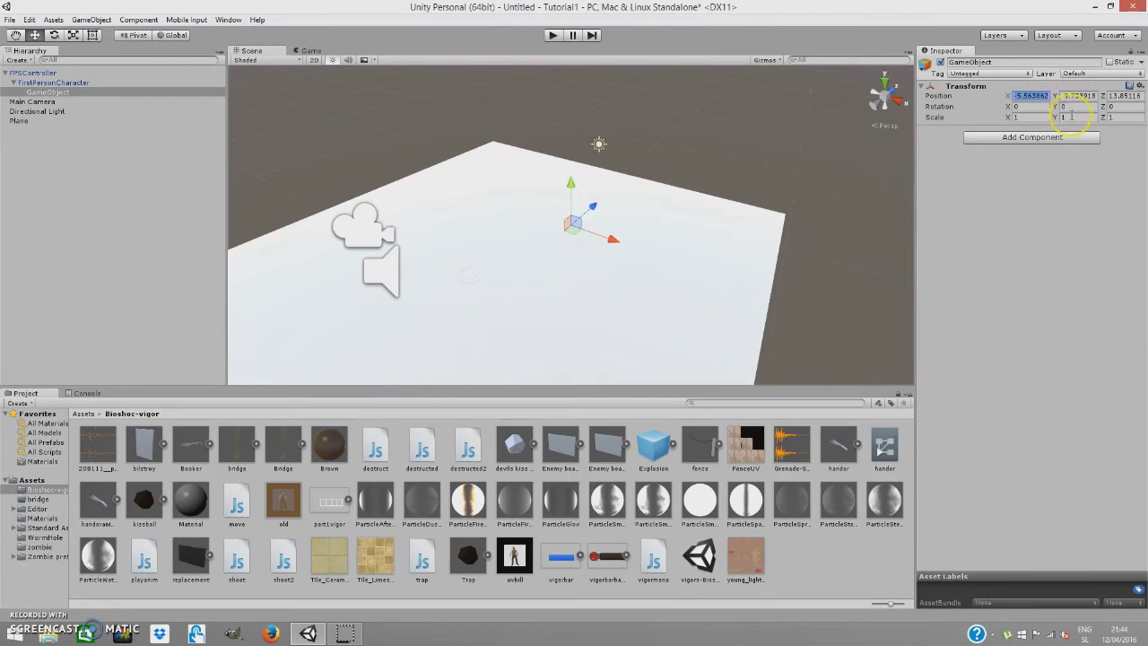
type("0")
left_click(1076, 95)
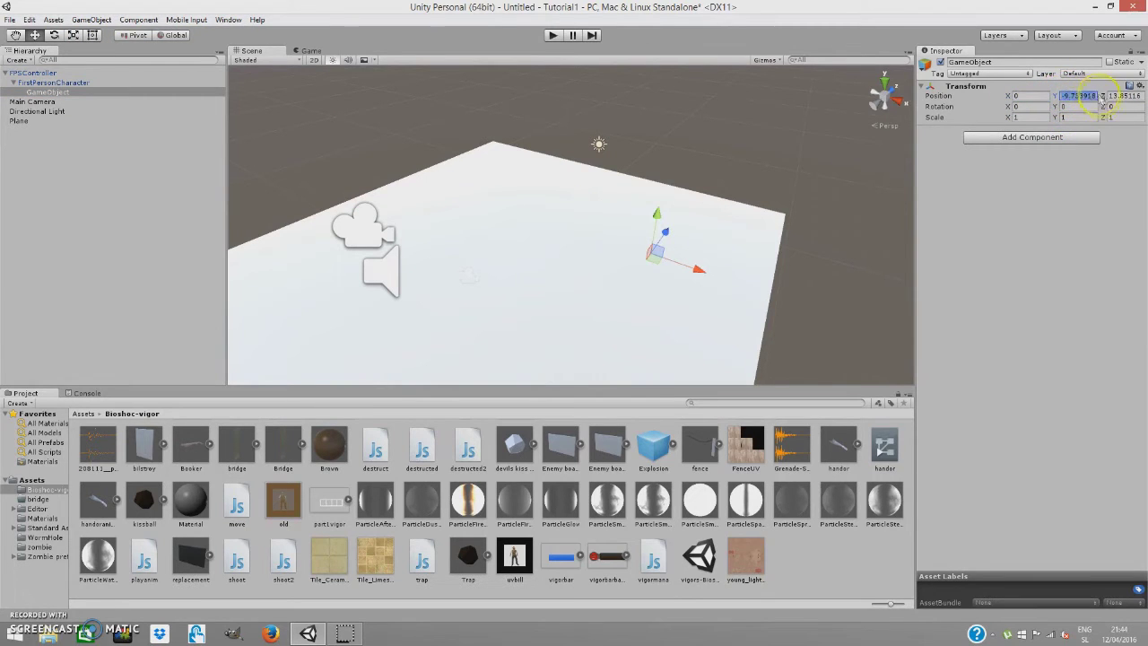
type("0")
left_click(1125, 95)
type("0")
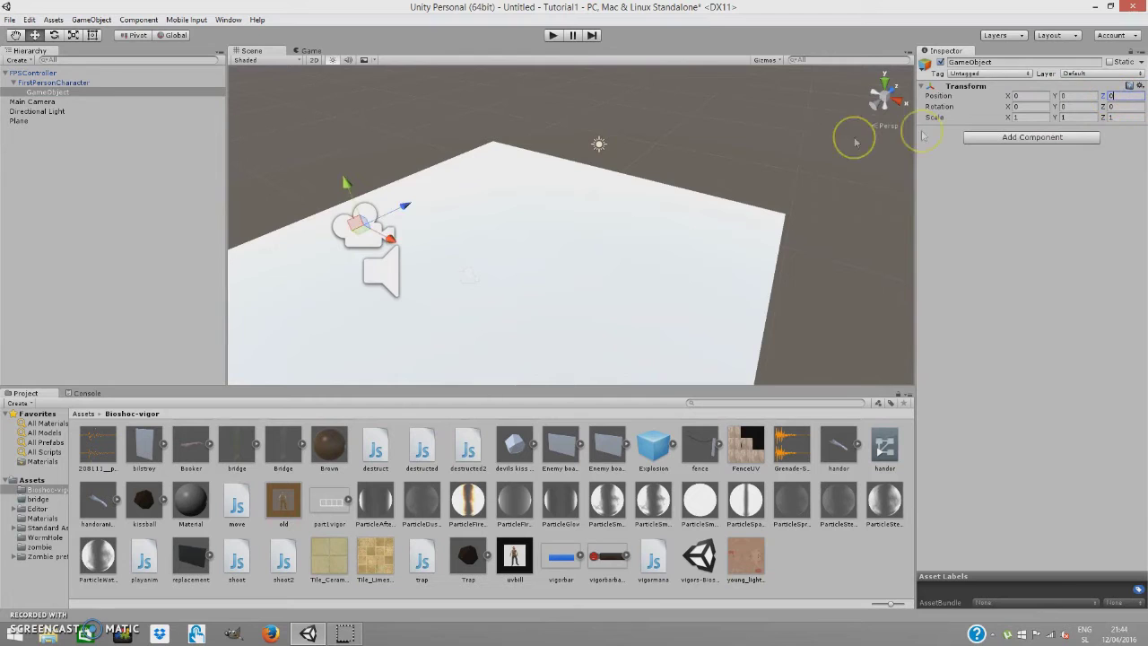
Nudge the GameObject forward along Z and attach shoot2 (Shoot Force 1000, Fuel 0.25).
right_click_drag(708, 193, 499, 197)
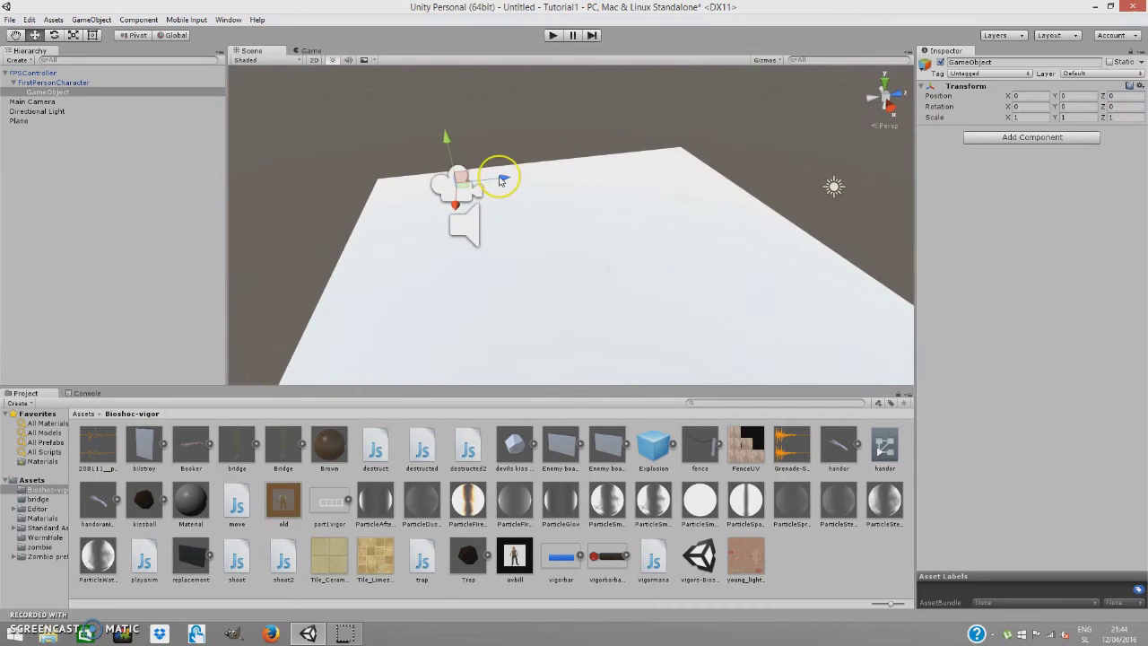
left_click_drag(499, 177, 543, 174)
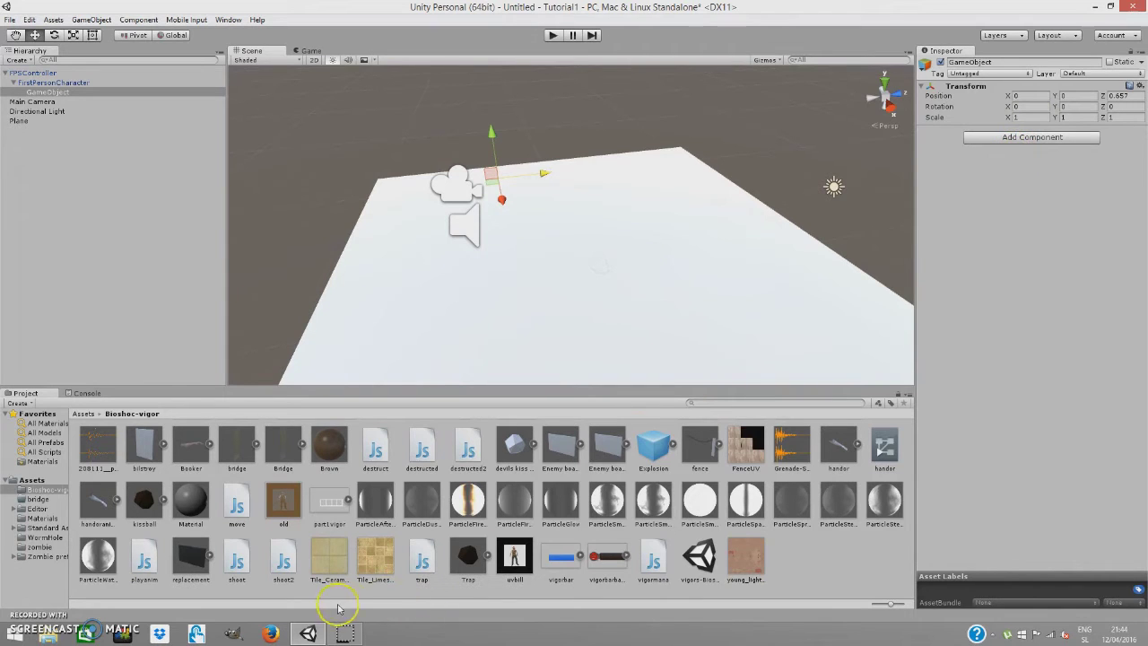
left_click_drag(284, 558, 1096, 263)
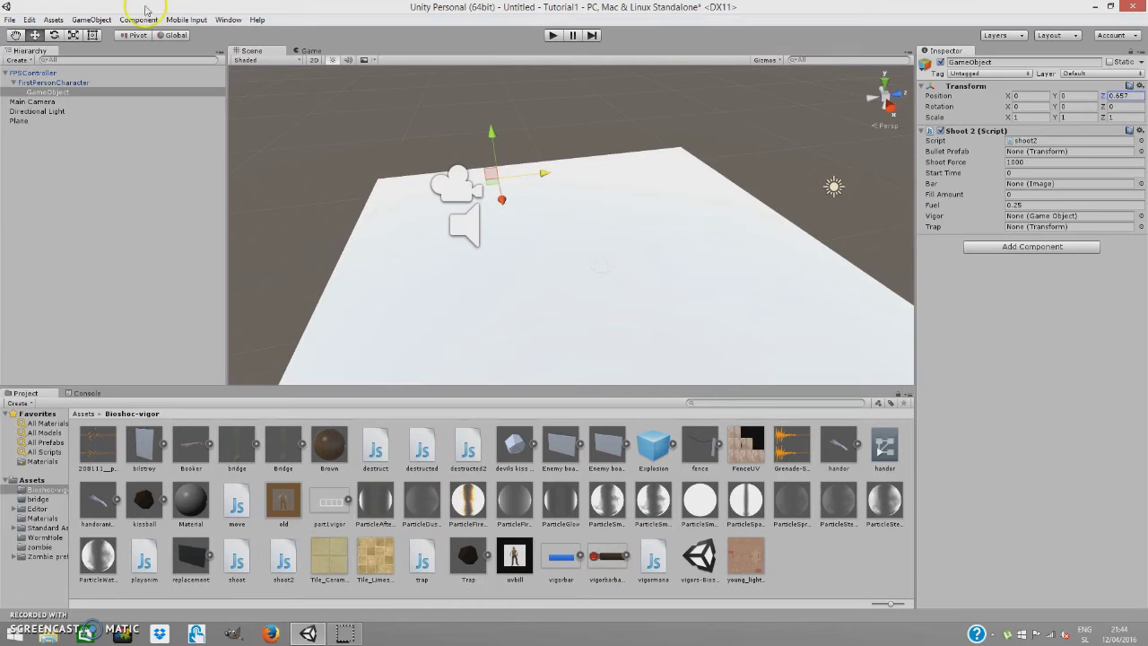
left_click(91, 19)
Add a half-size Sphere above the plane and give it a Rigidbody.
mouse_move(117, 59)
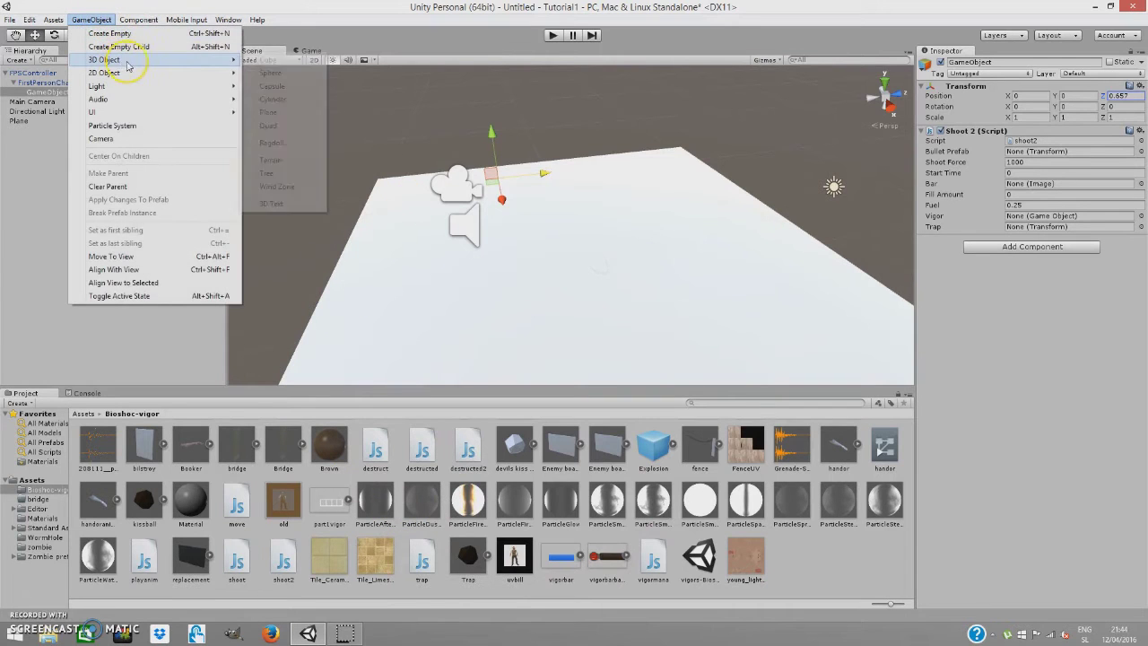
left_click(300, 78)
left_click_drag(598, 210, 655, 129)
left_click(74, 35)
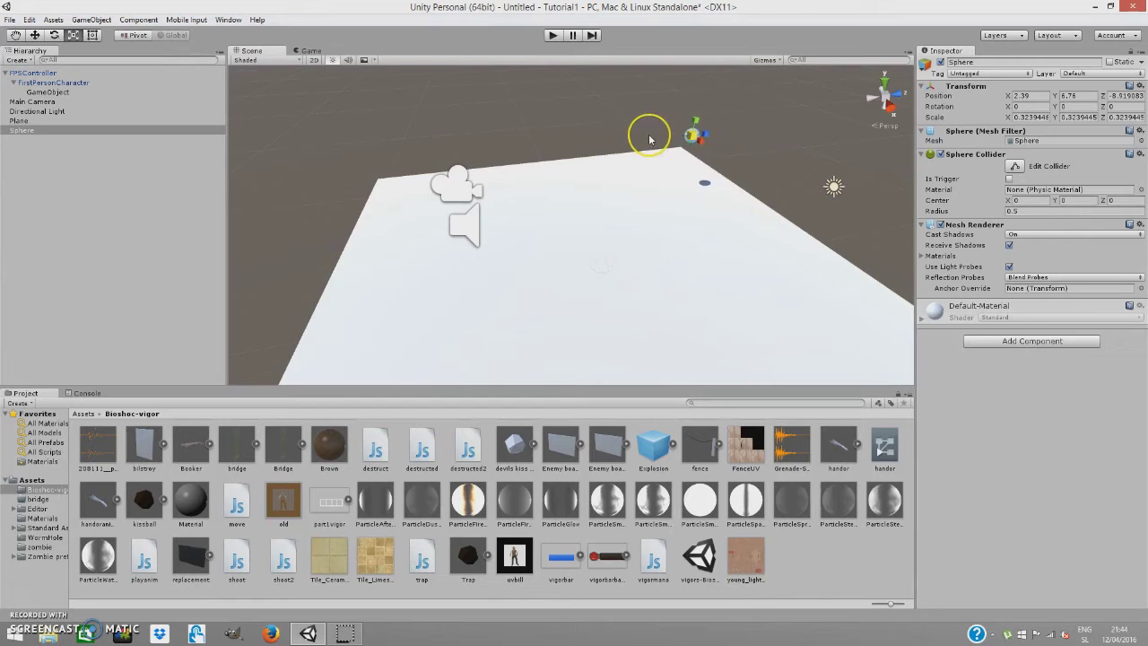
left_click(1032, 341)
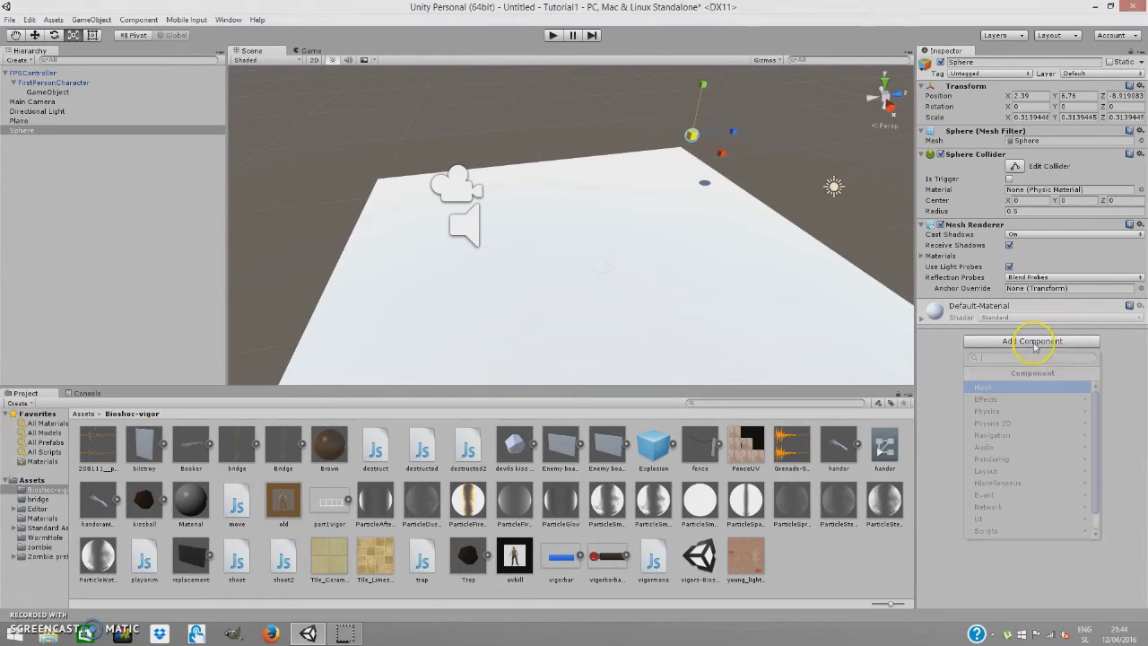
type("r")
left_click(1022, 423)
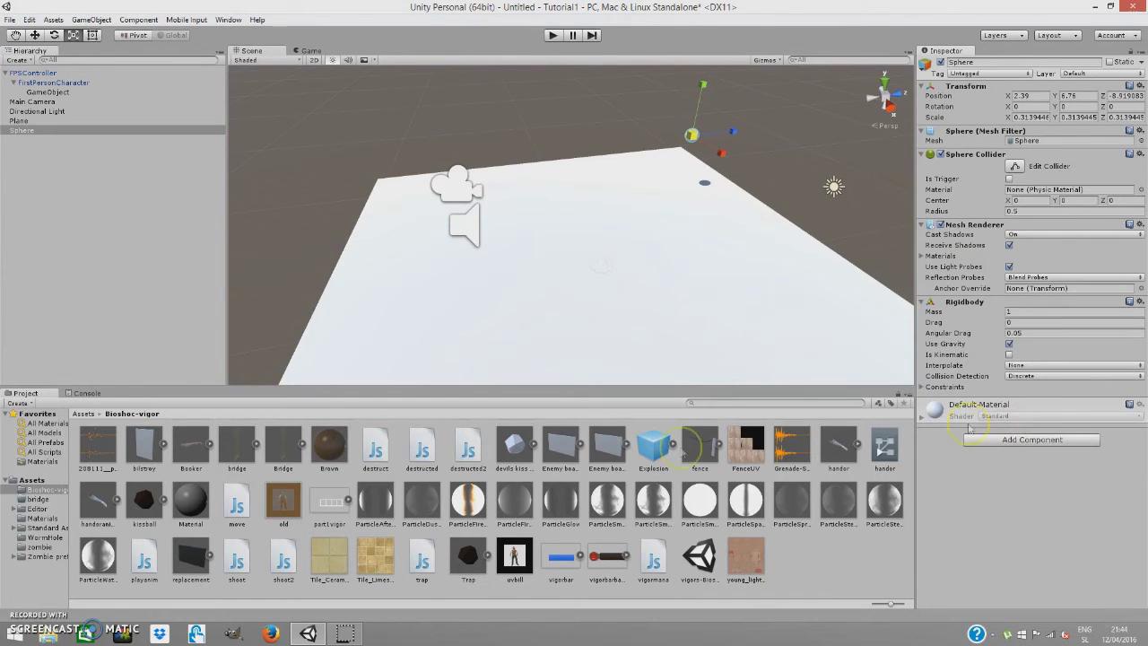
Apply the green material from All Materials to the Sphere.
left_click(60, 422)
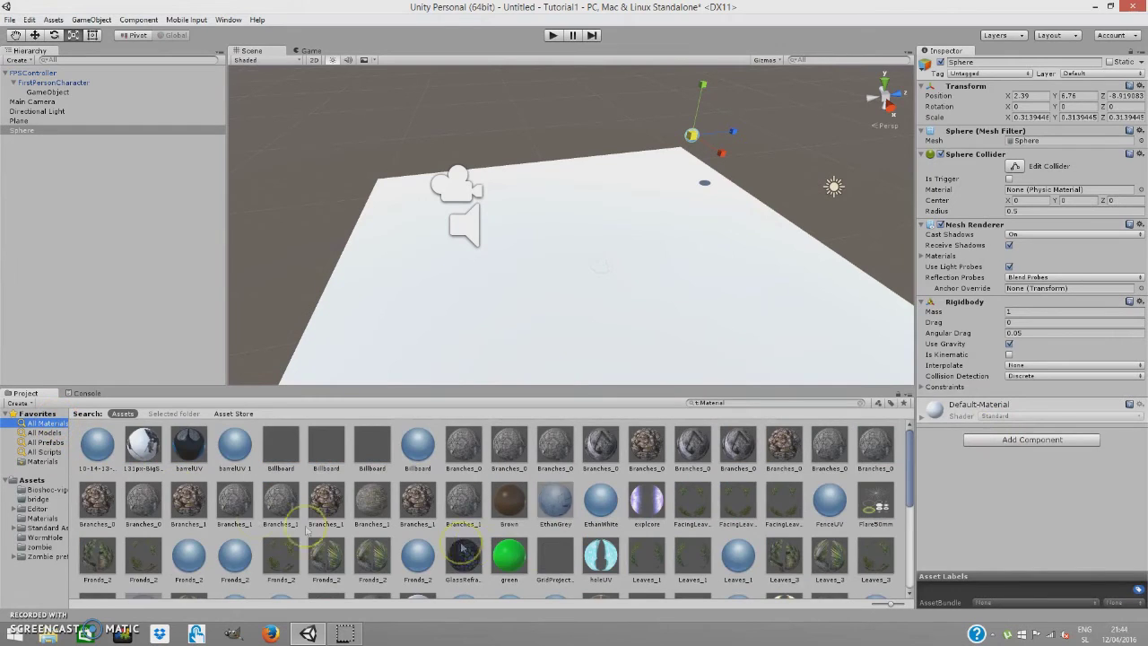
left_click_drag(500, 563, 1011, 478)
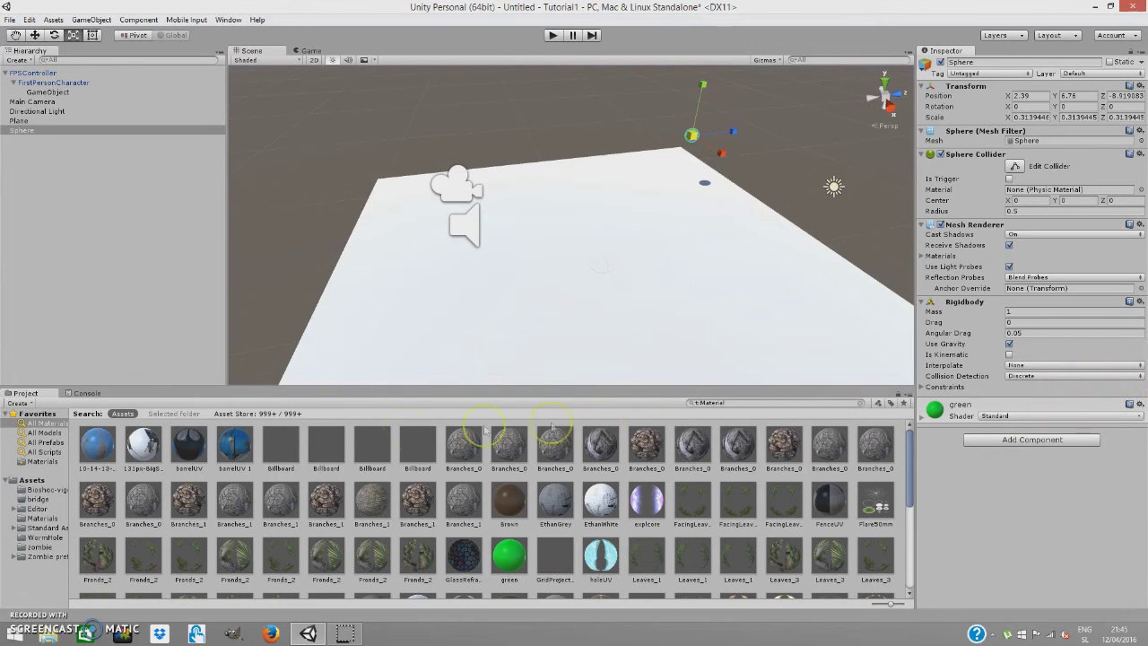
left_click(32, 480)
Create a prefab named bullet from the green Sphere, then delete the Sphere from the scene.
right_click(708, 517)
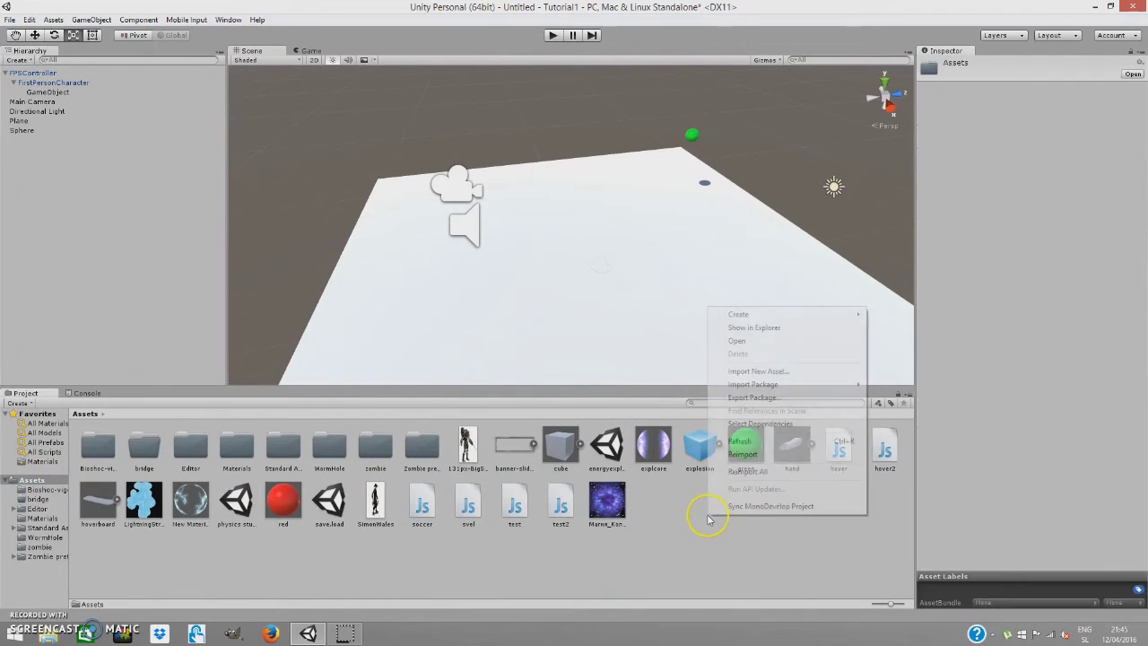
mouse_move(774, 315)
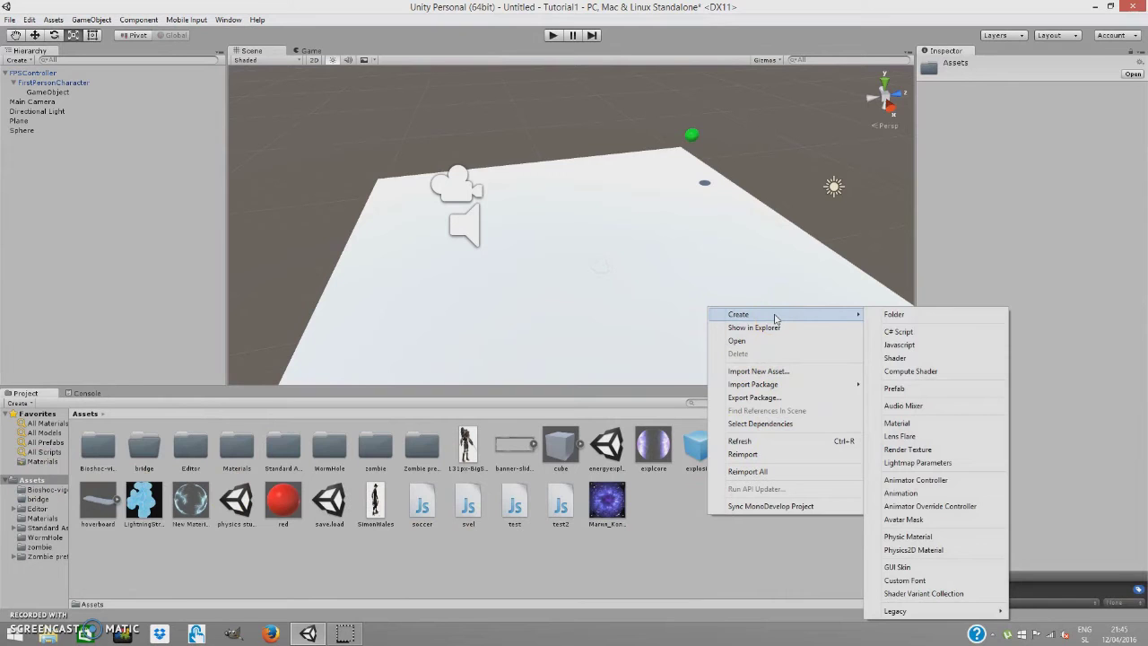
left_click(895, 388)
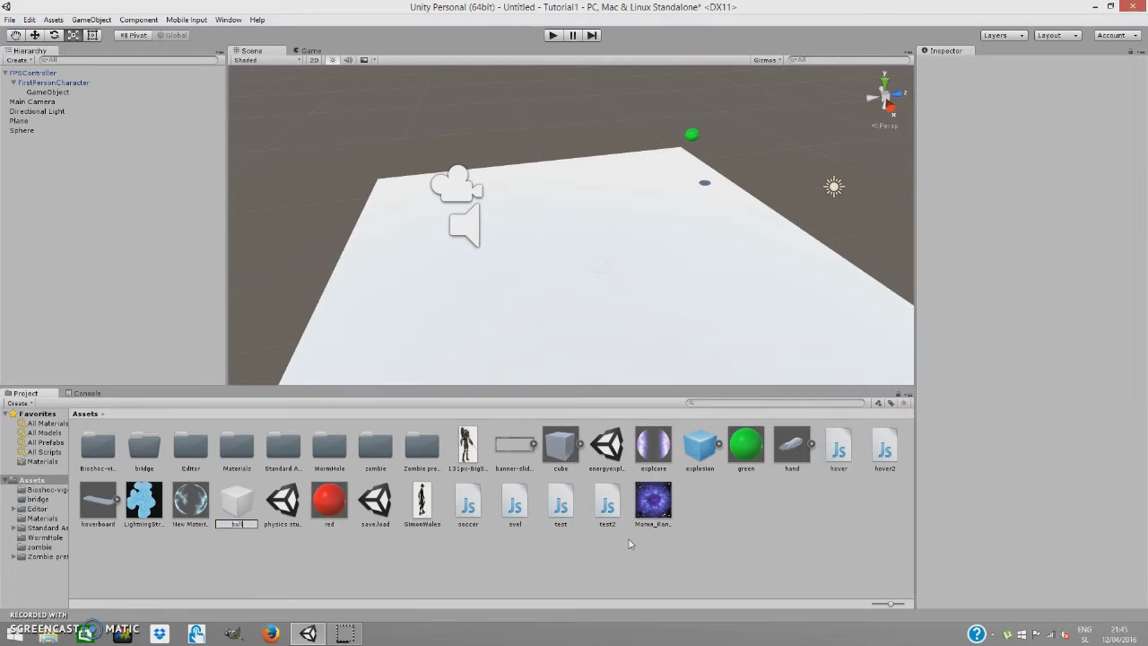
type("bullet")
key("Return")
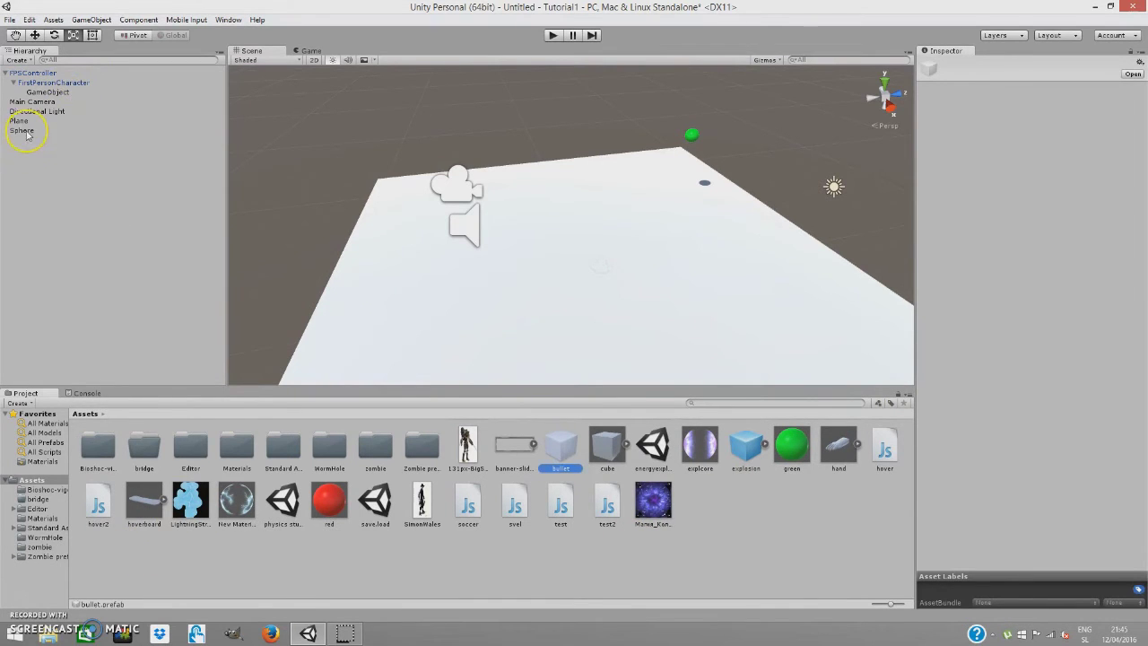
left_click_drag(26, 135, 561, 446)
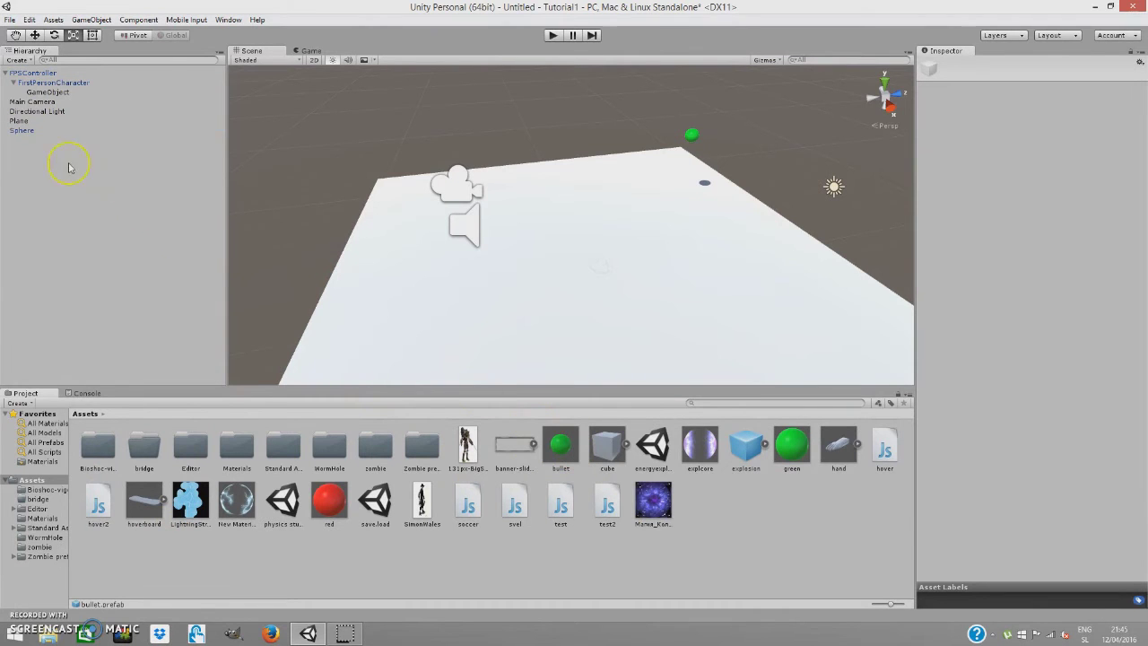
right_click(29, 131)
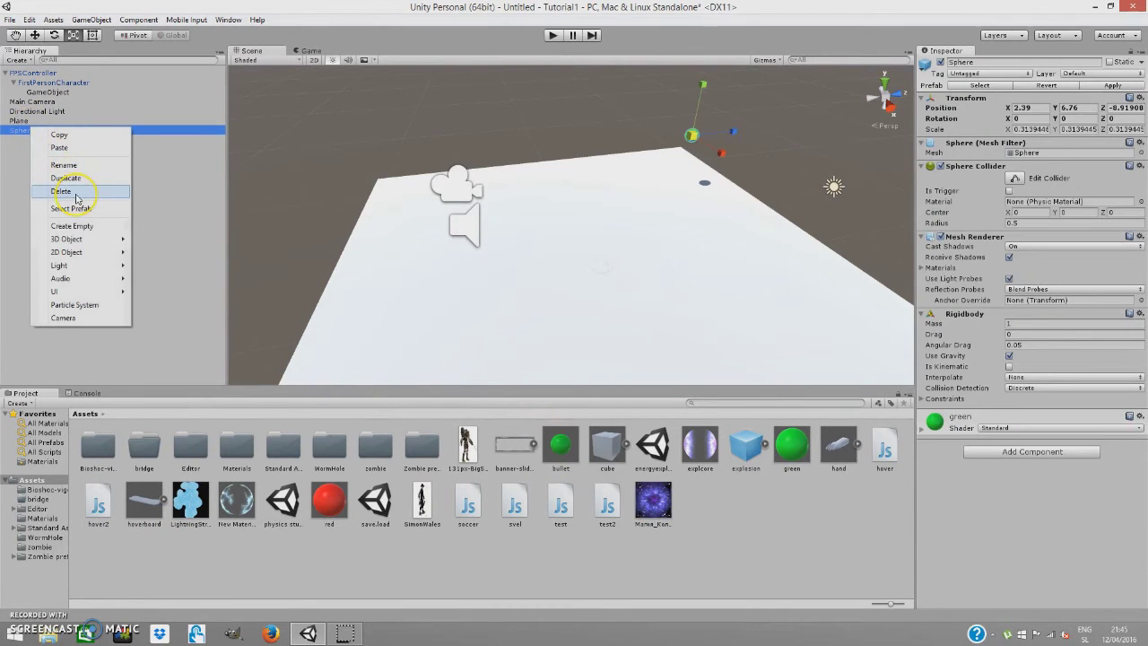
left_click(76, 192)
Set the bullet prefab as the shoot2 script's Bullet Prefab on the shooter GameObject.
left_click(449, 182)
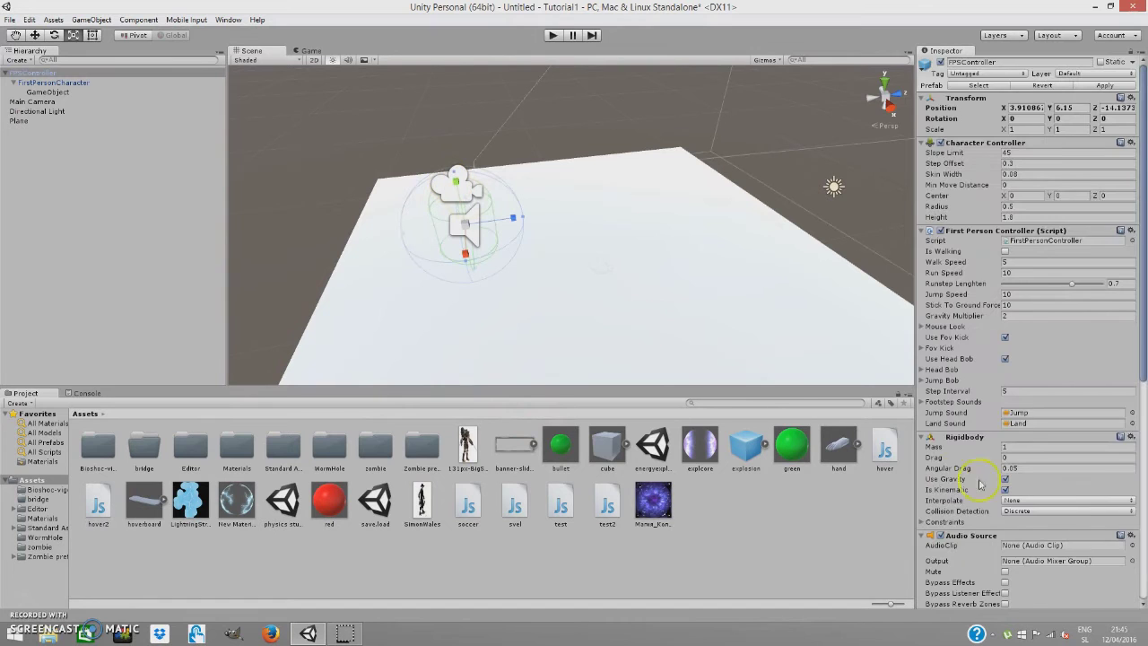
scroll(979, 485, "down", 5)
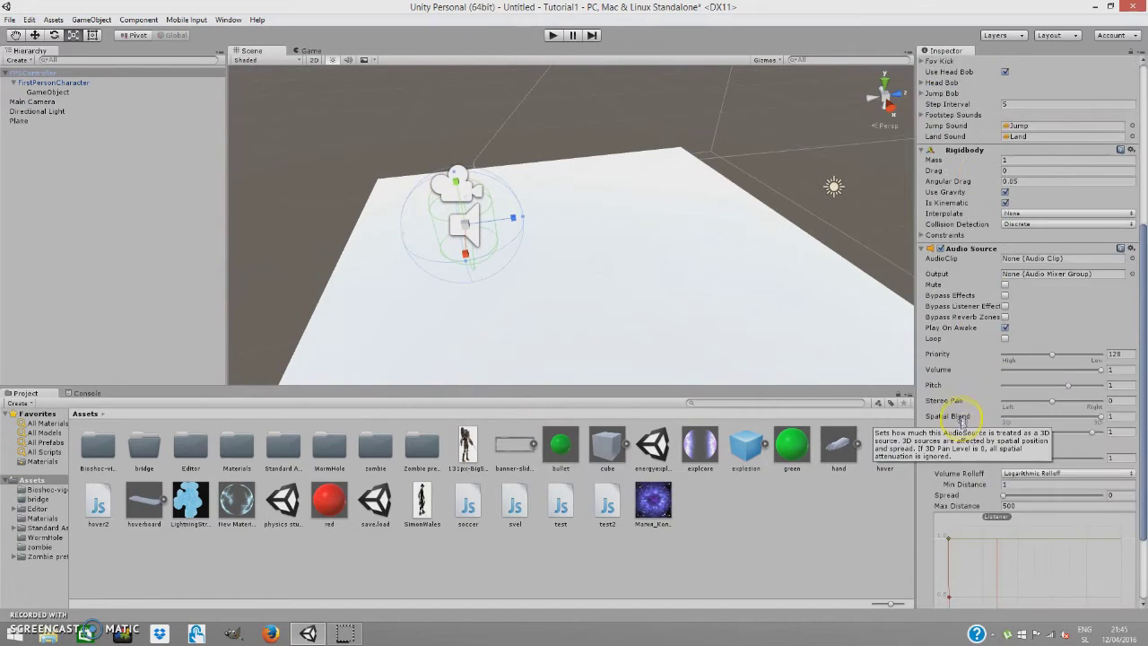
left_click(49, 92)
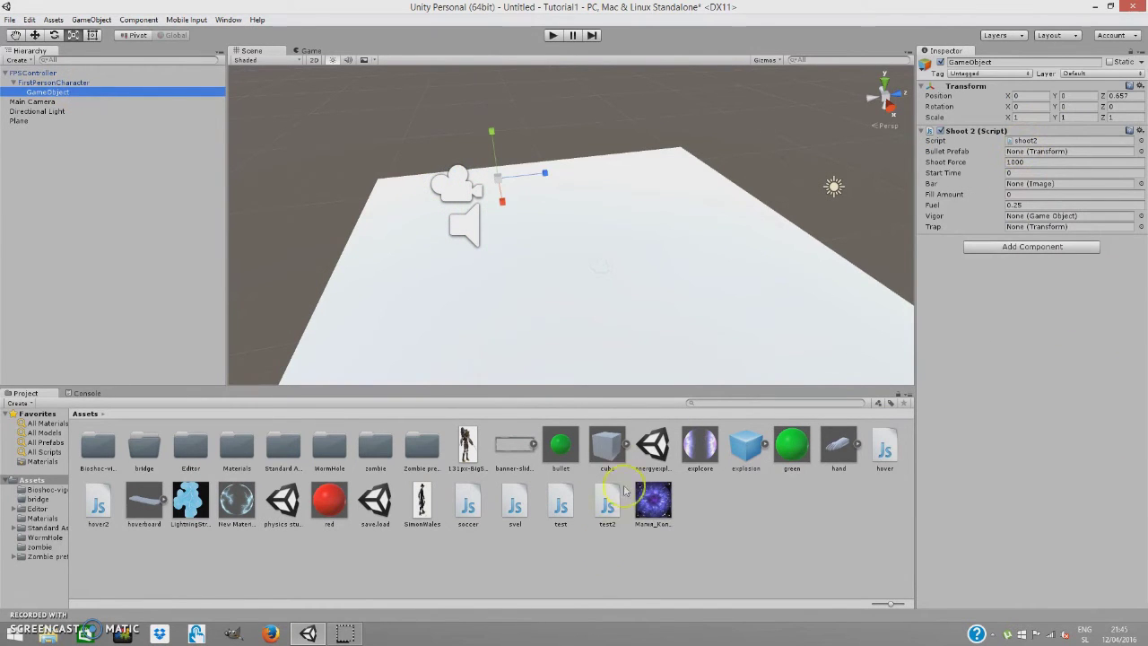
left_click_drag(792, 443, 823, 483)
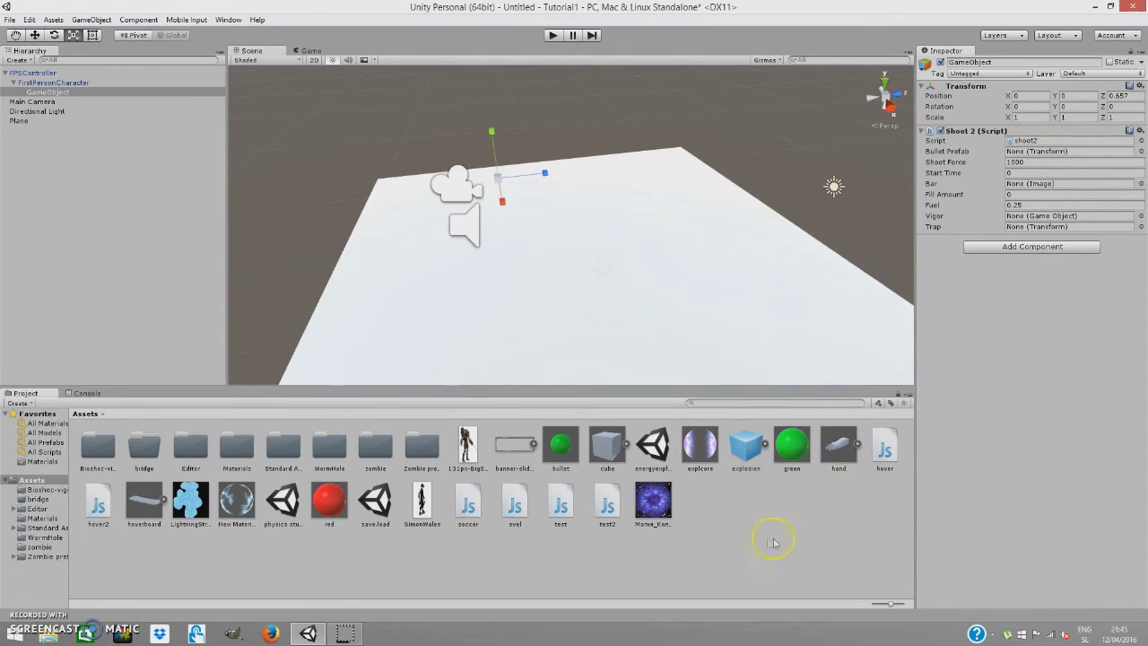
left_click_drag(560, 446, 1058, 150)
left_click(552, 35)
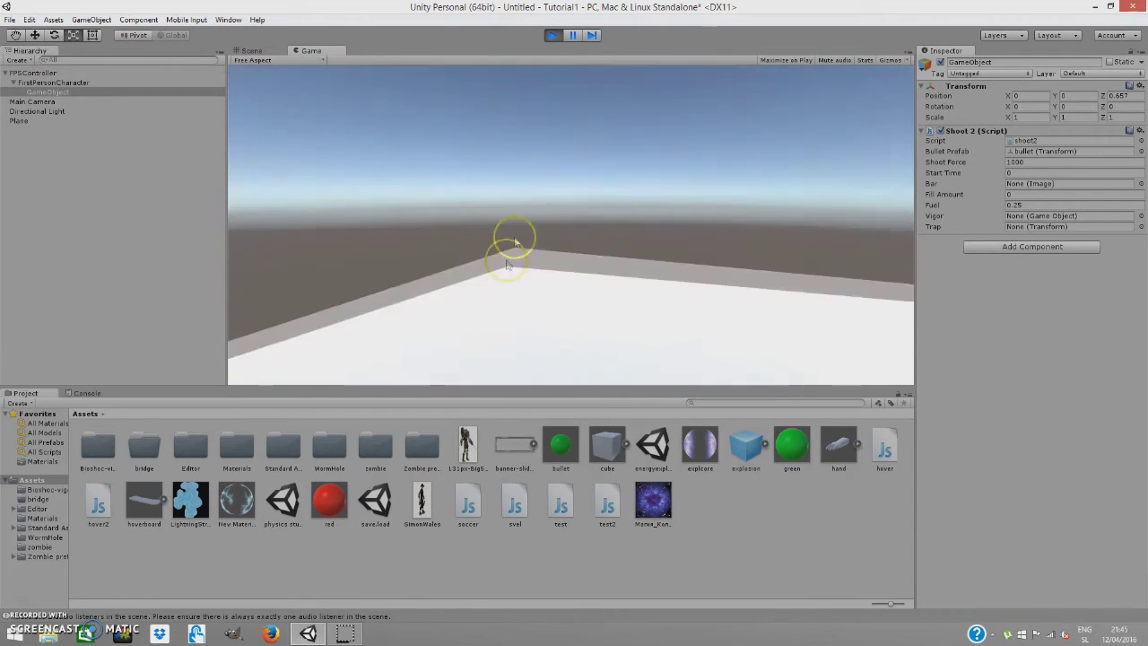
left_click(536, 232)
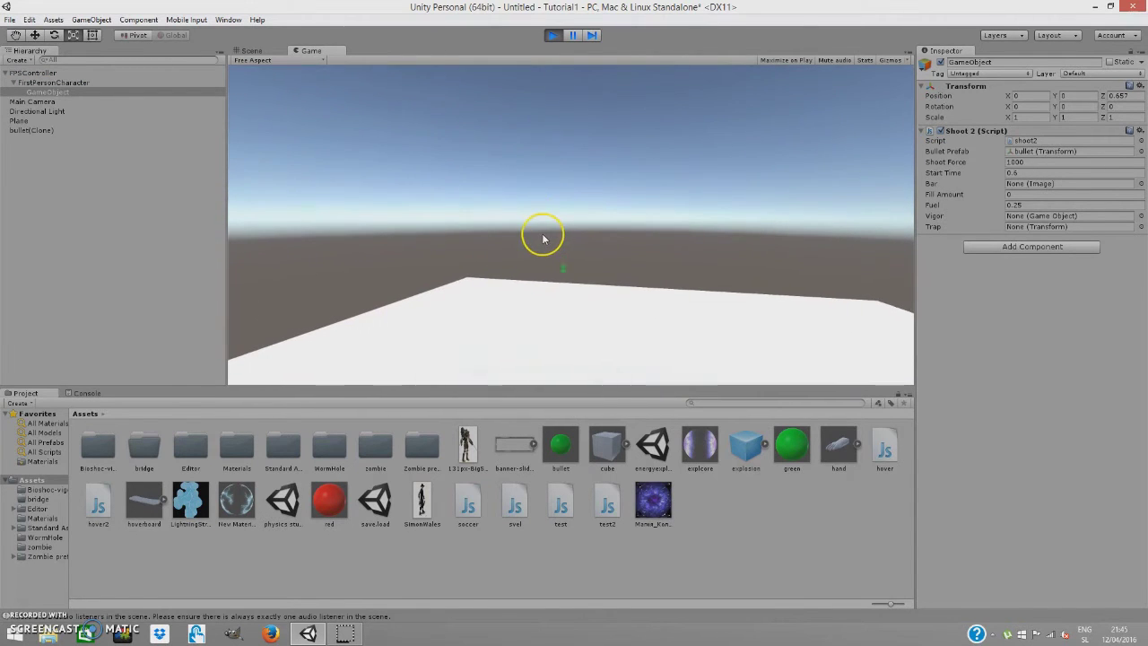
left_click(541, 231)
left_click(556, 38)
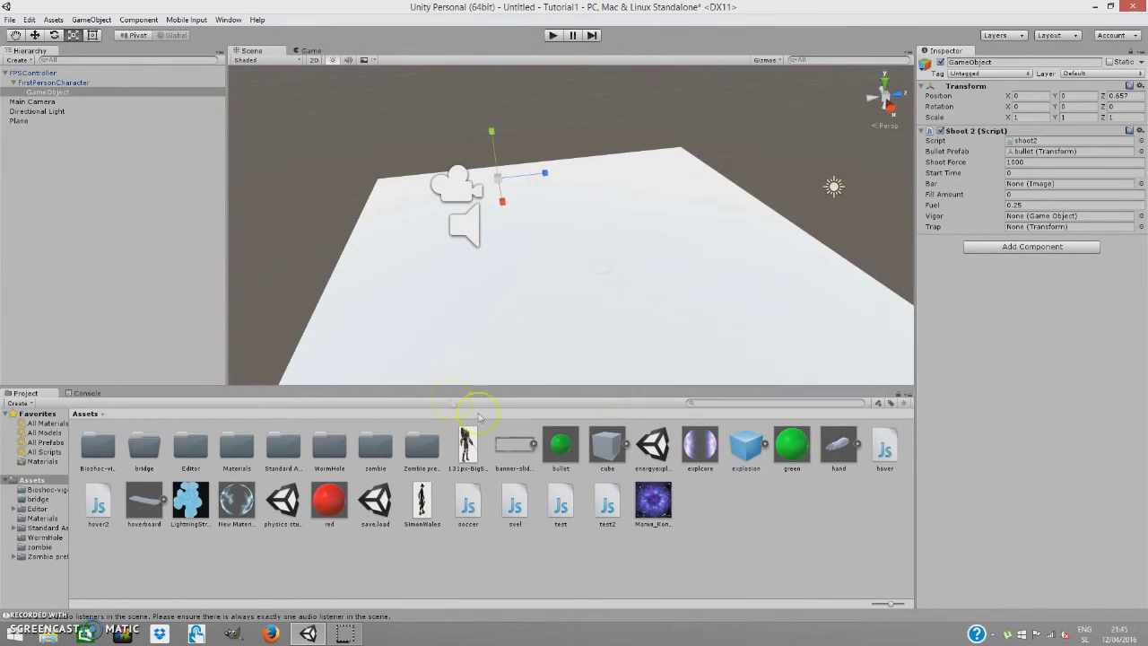
left_click_drag(602, 446, 654, 225)
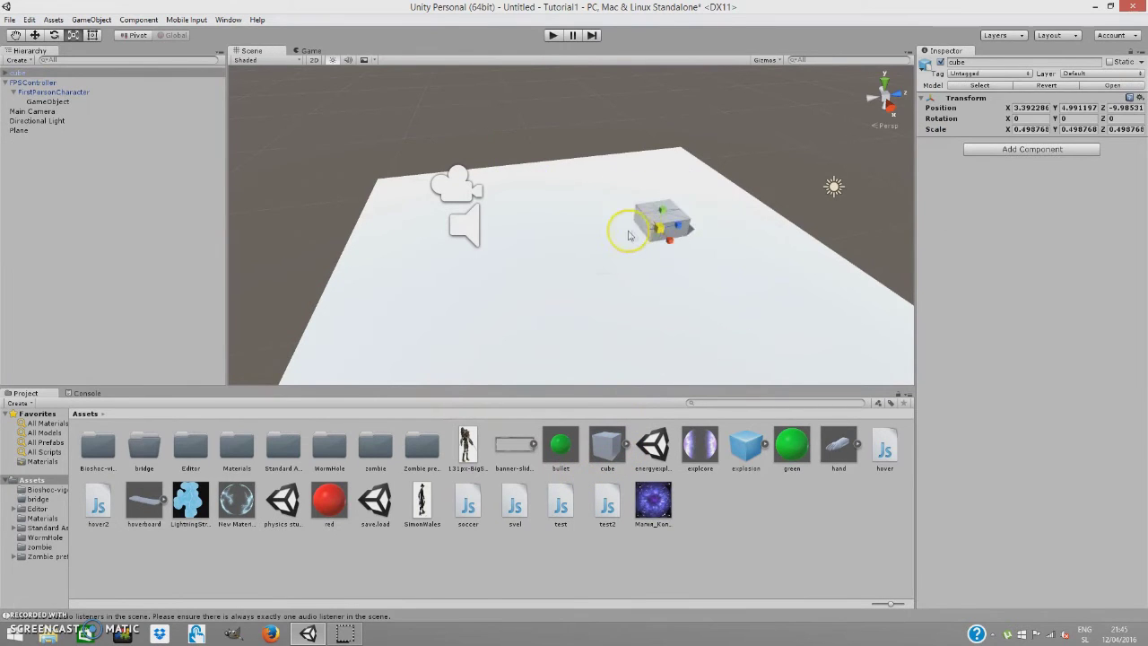
Raise the fractured cube model above the plane with the Move tool.
key("w")
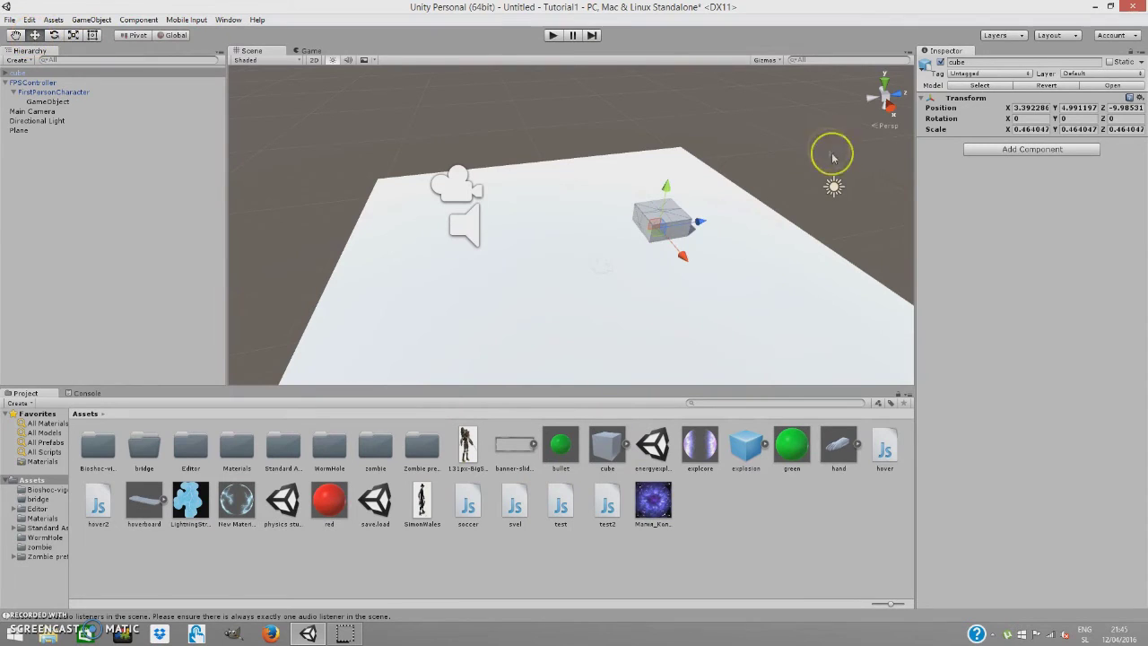
left_click_drag(668, 188, 680, 150)
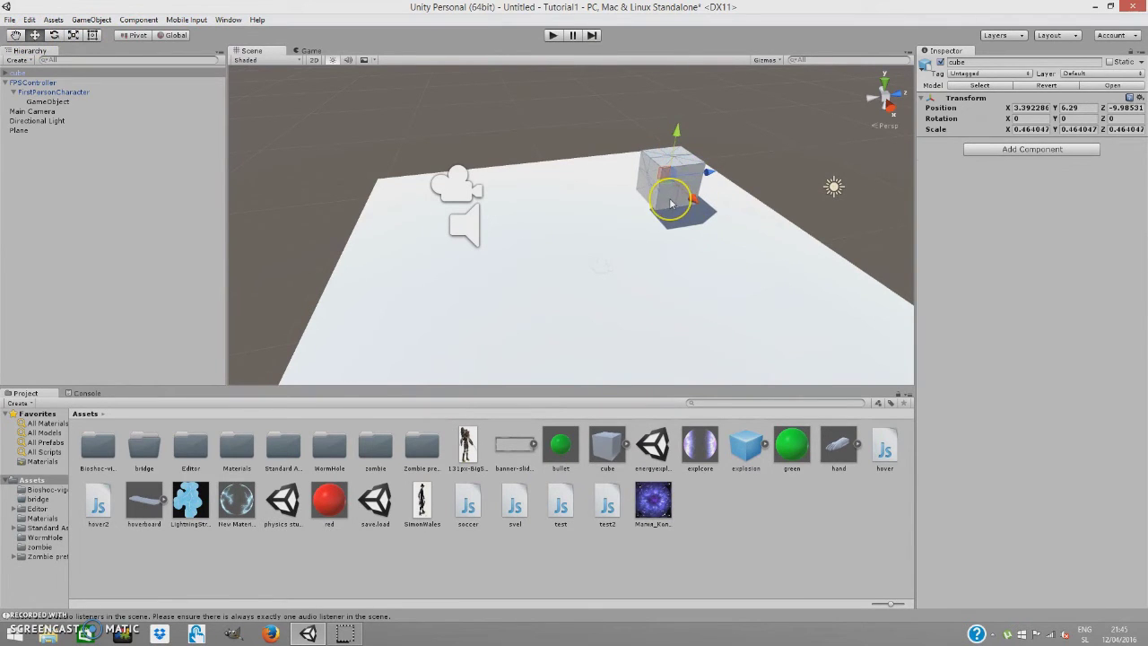
left_click(670, 204)
left_click(667, 200)
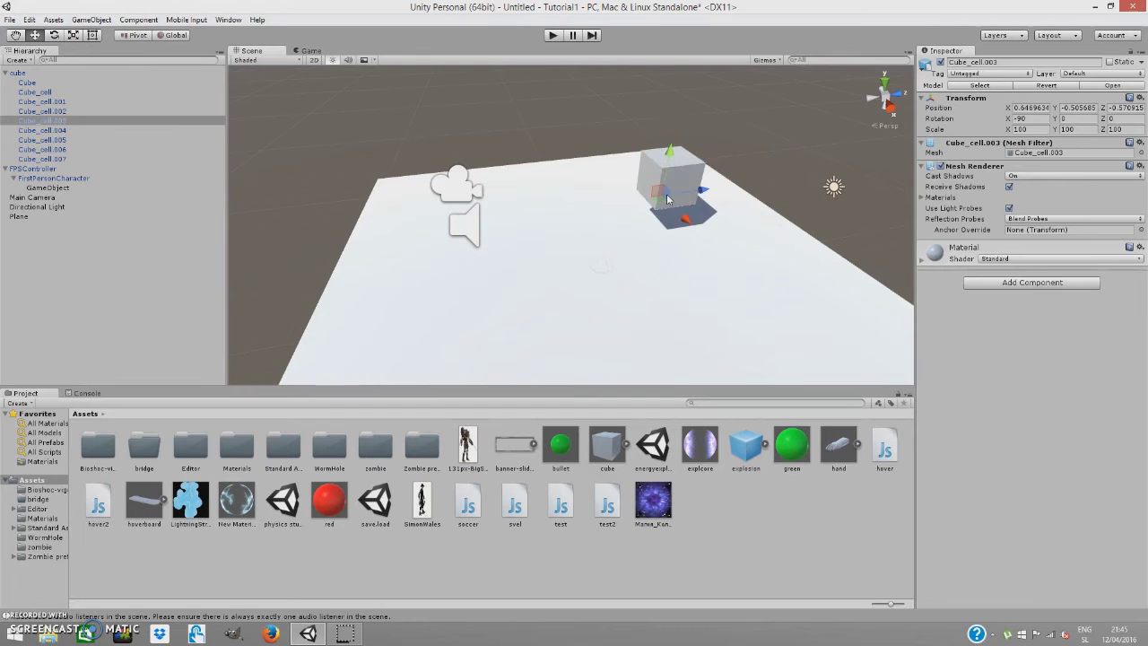
Unparent the whole Cube mesh from the cube group, breaking the prefab connection.
left_click(667, 200)
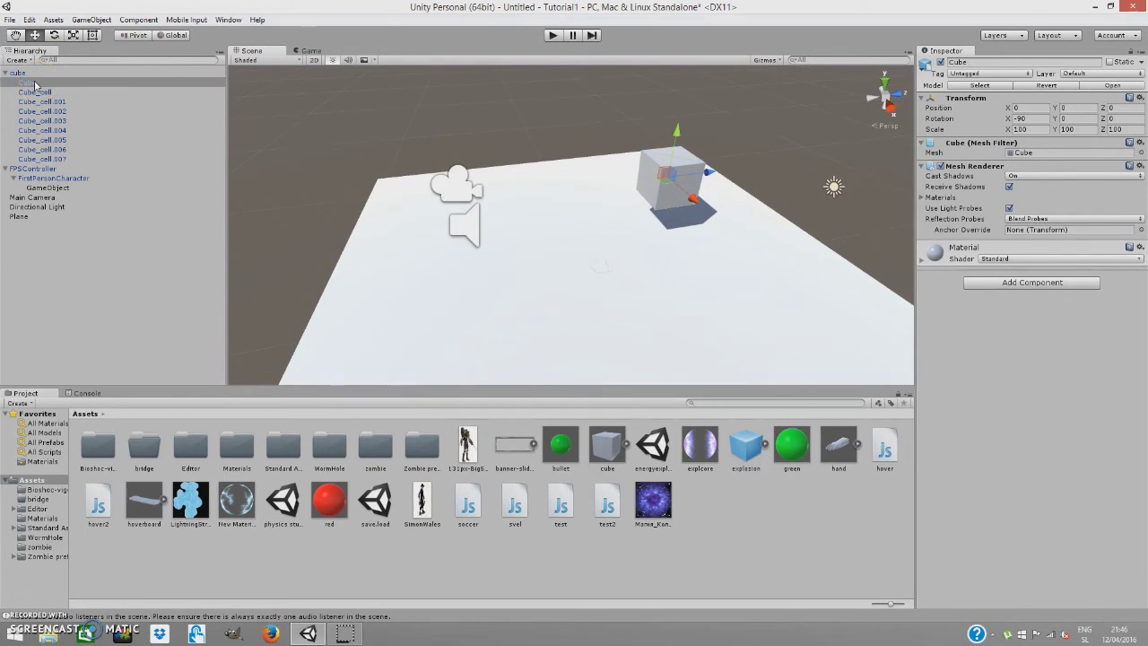
left_click_drag(34, 85, 14, 82)
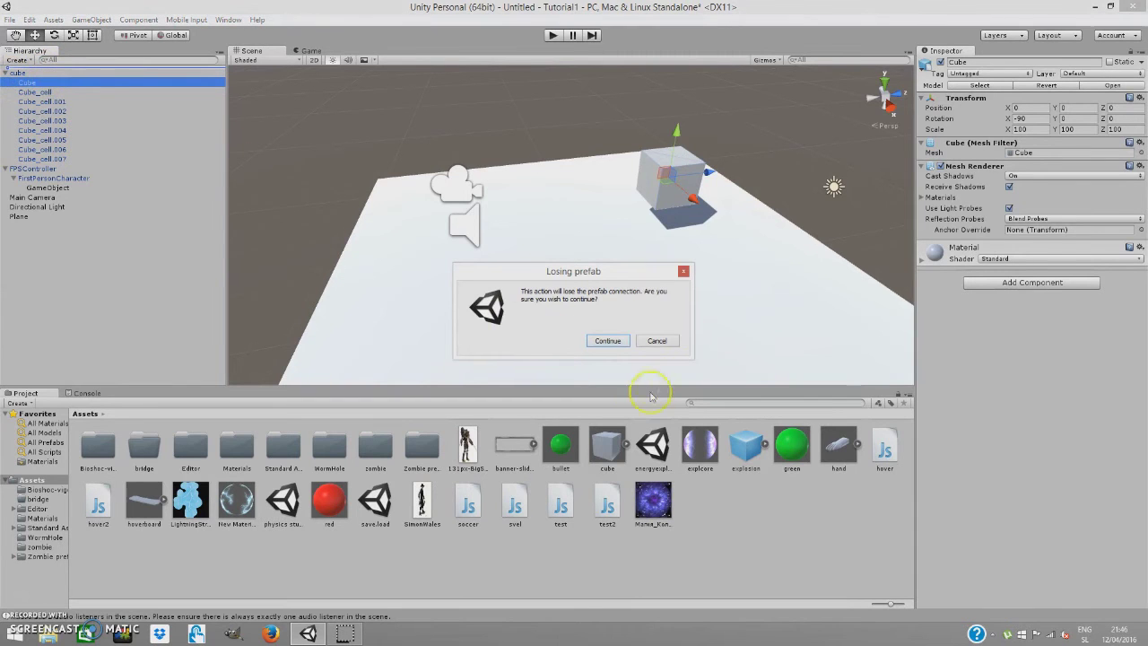
left_click(626, 343)
left_click_drag(20, 72, 30, 82)
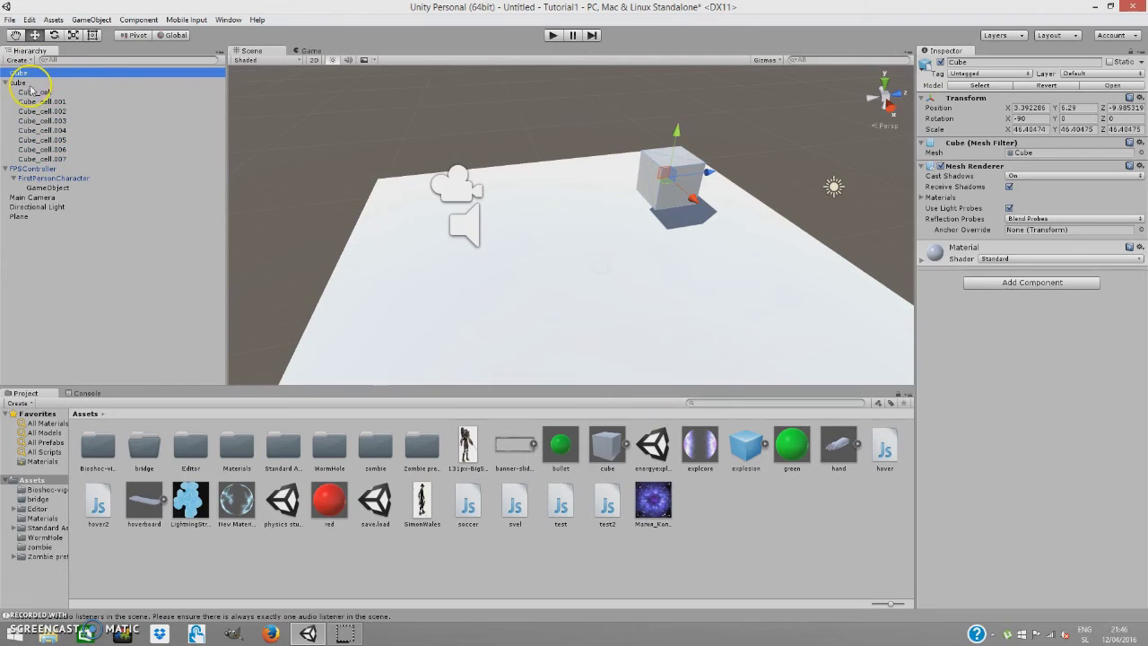
left_click(31, 83)
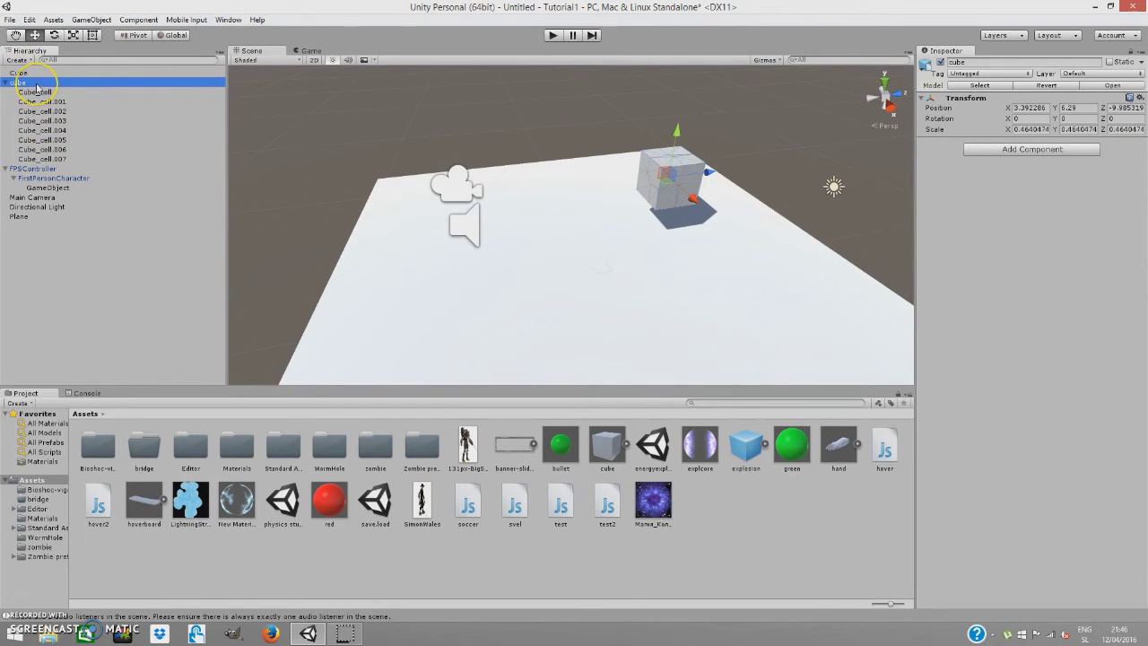
Add a Box Collider and a Rigidbody to the cube group and all Cube_cell fragments.
left_click(51, 159, "shift")
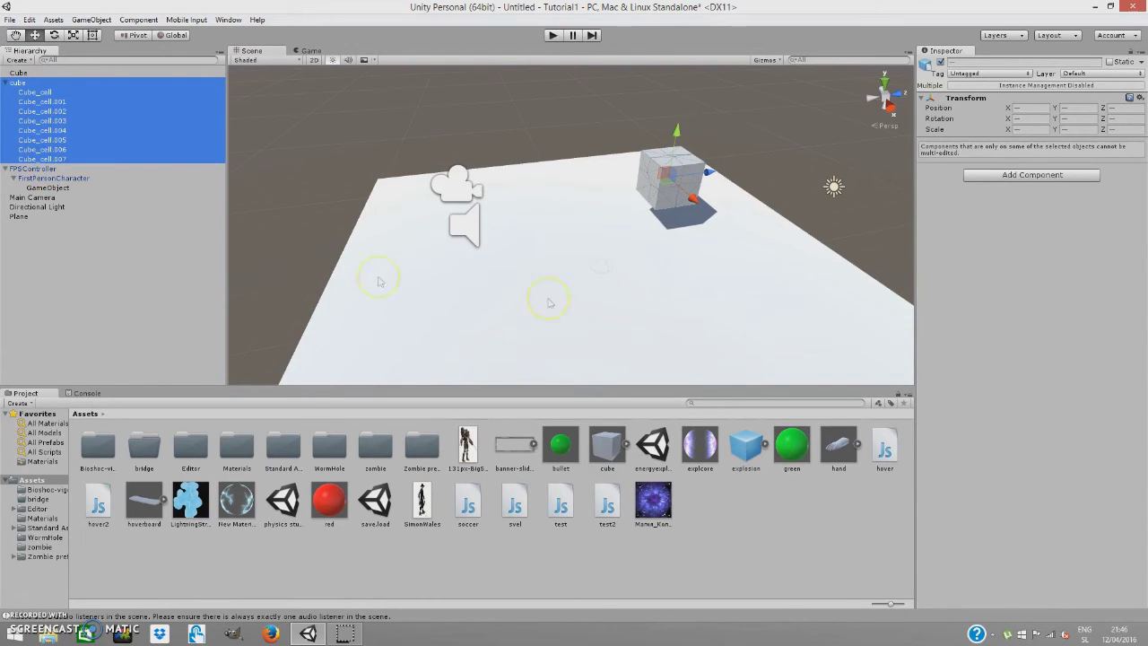
left_click(1031, 175)
type("r")
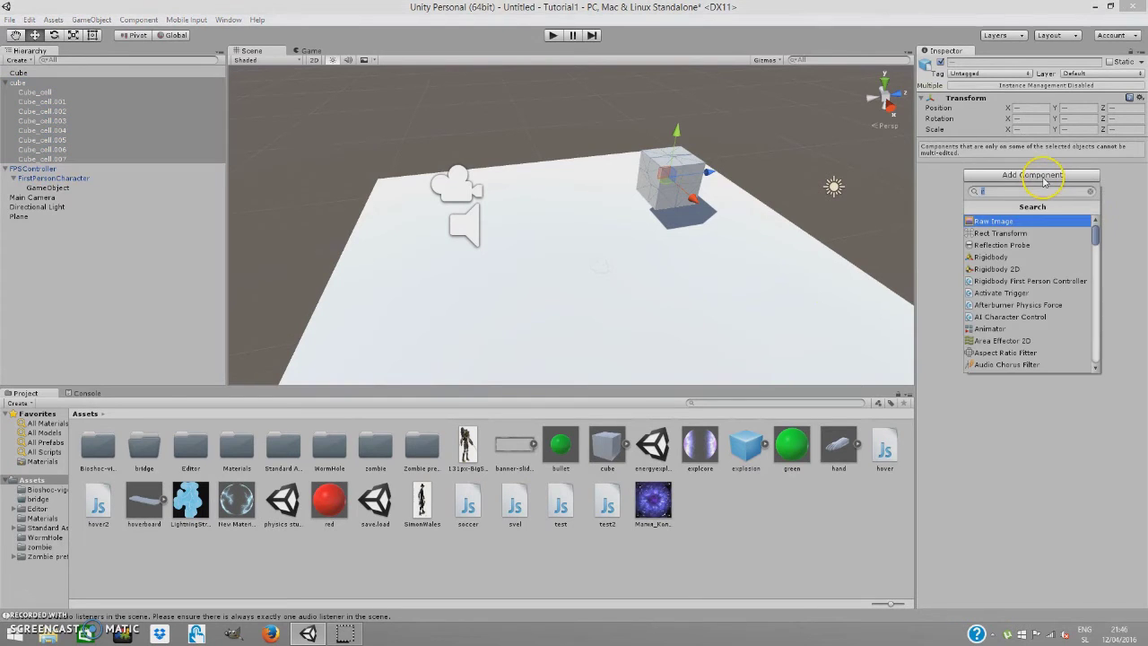
key("BackSpace")
type("box")
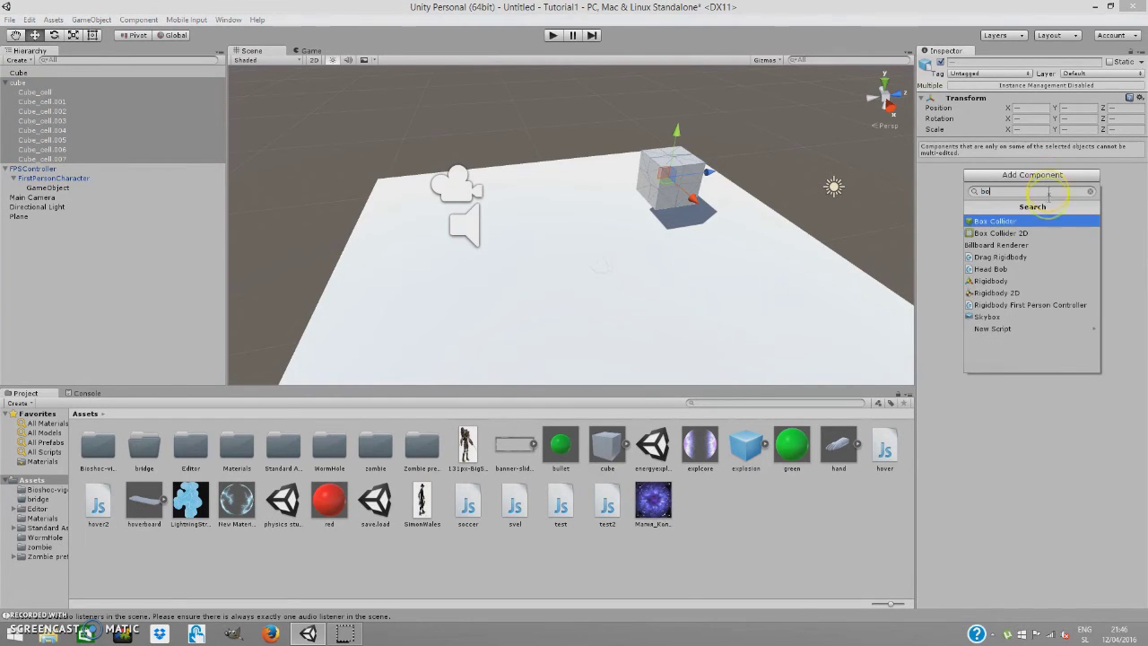
left_click(1027, 223)
left_click(1022, 245)
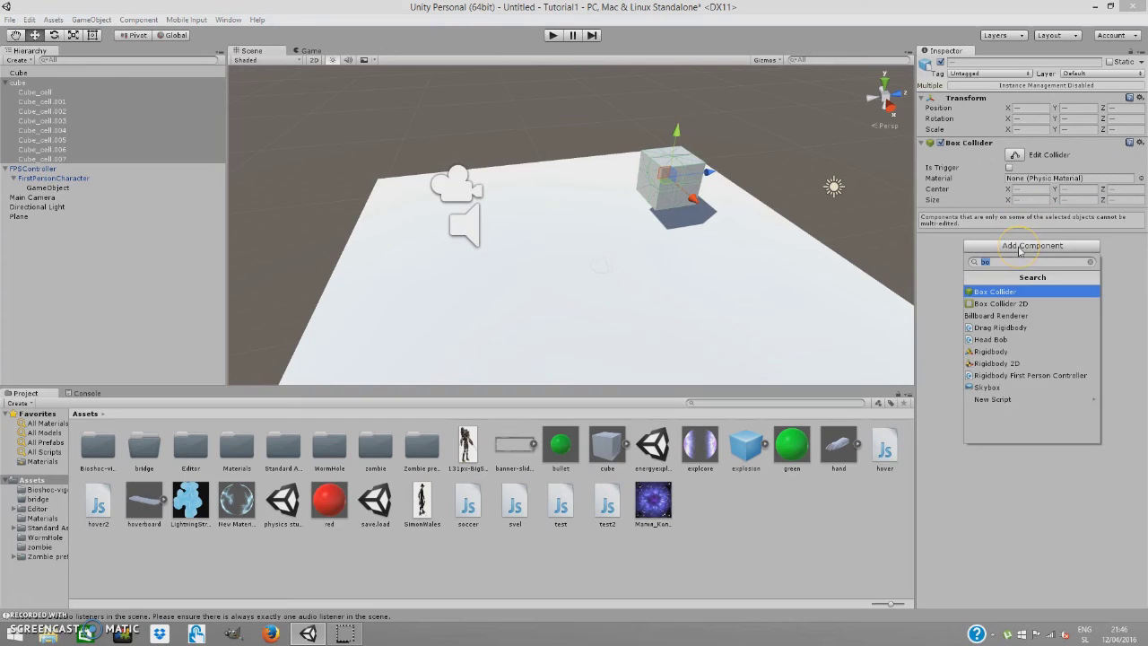
type("rigid")
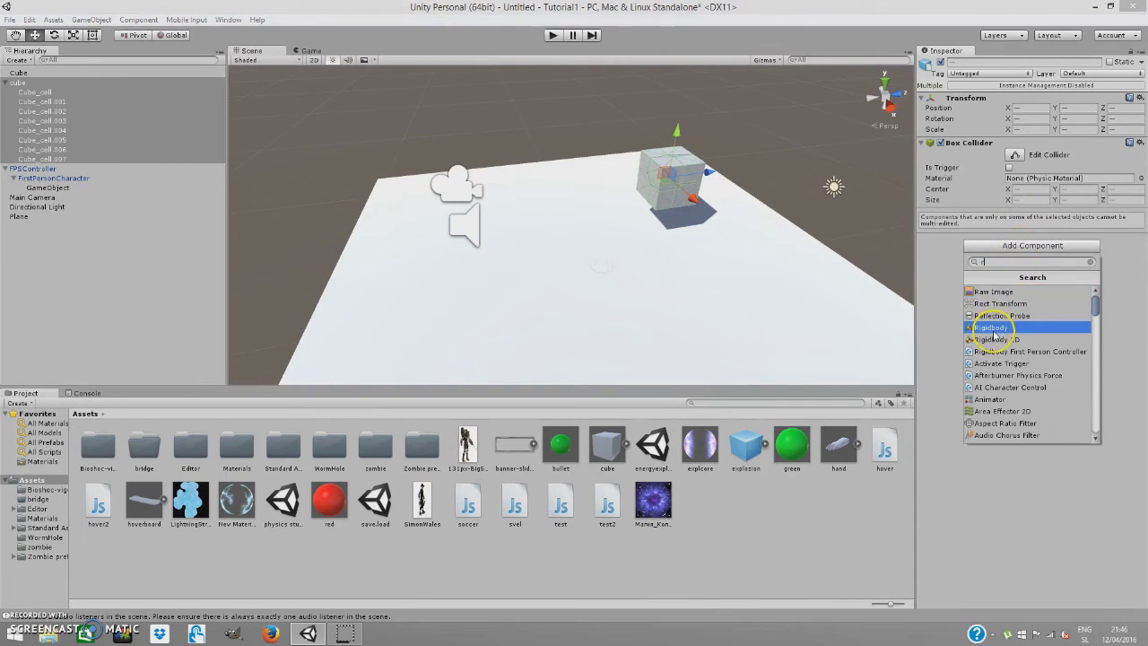
left_click(996, 333)
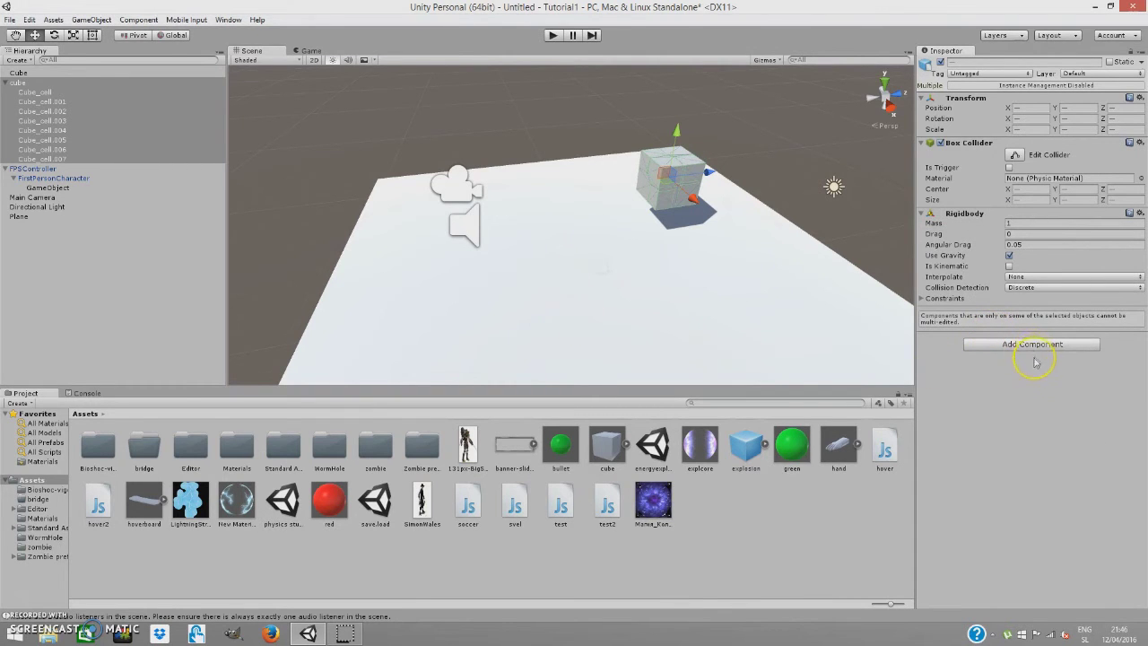
Select the intact Cube and start searching for a component to add.
left_click(80, 73)
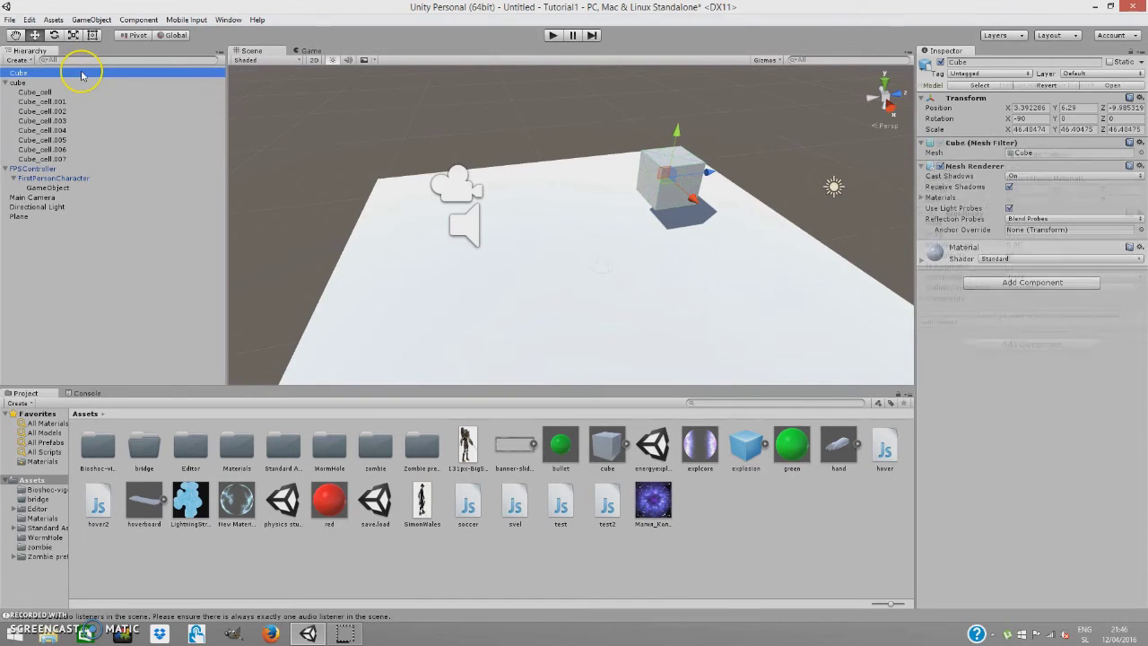
left_click(1023, 281)
type("r")
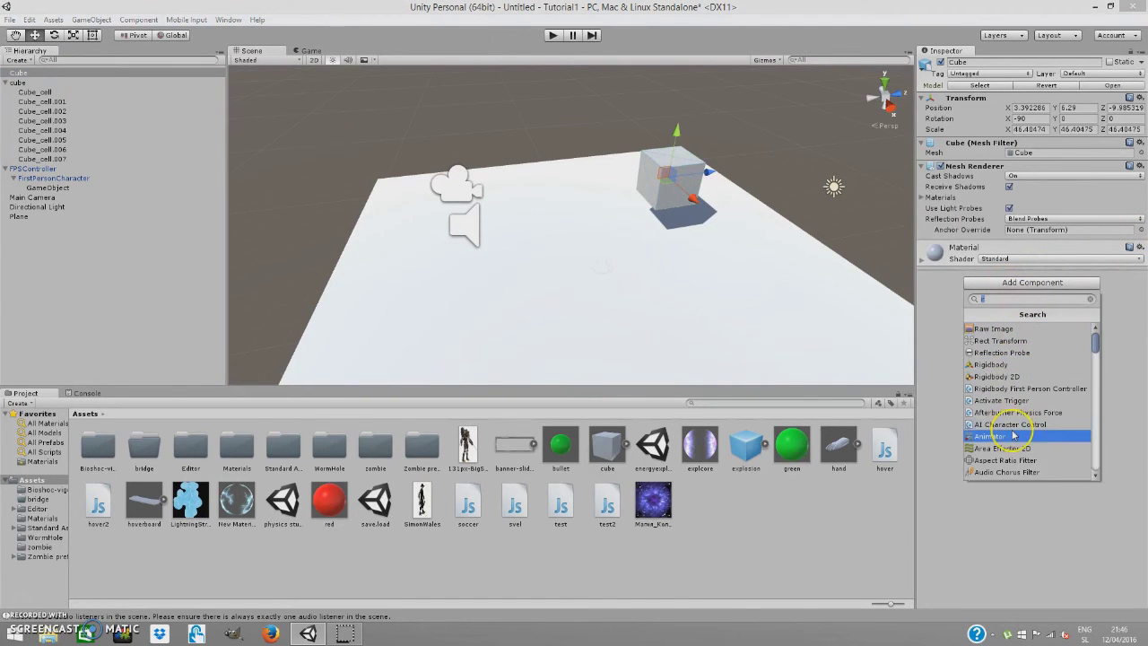
Give the intact Cube a Box Collider and the red material.
key("BackSpace")
type("b")
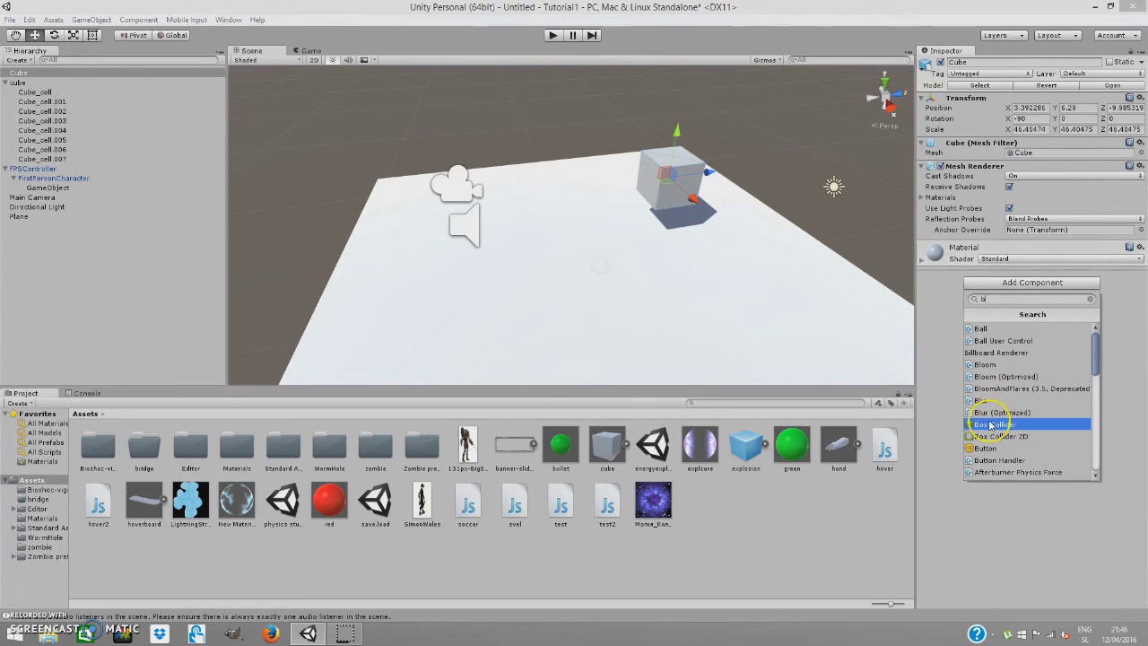
left_click(995, 423)
left_click(47, 423)
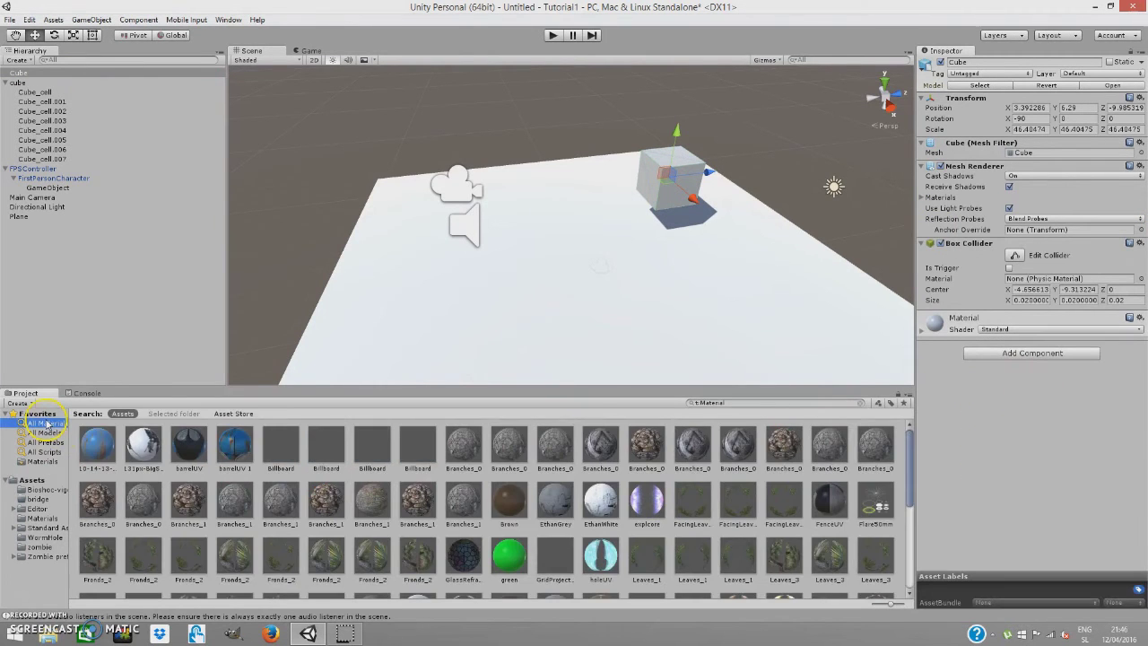
scroll(188, 500, "down", 2)
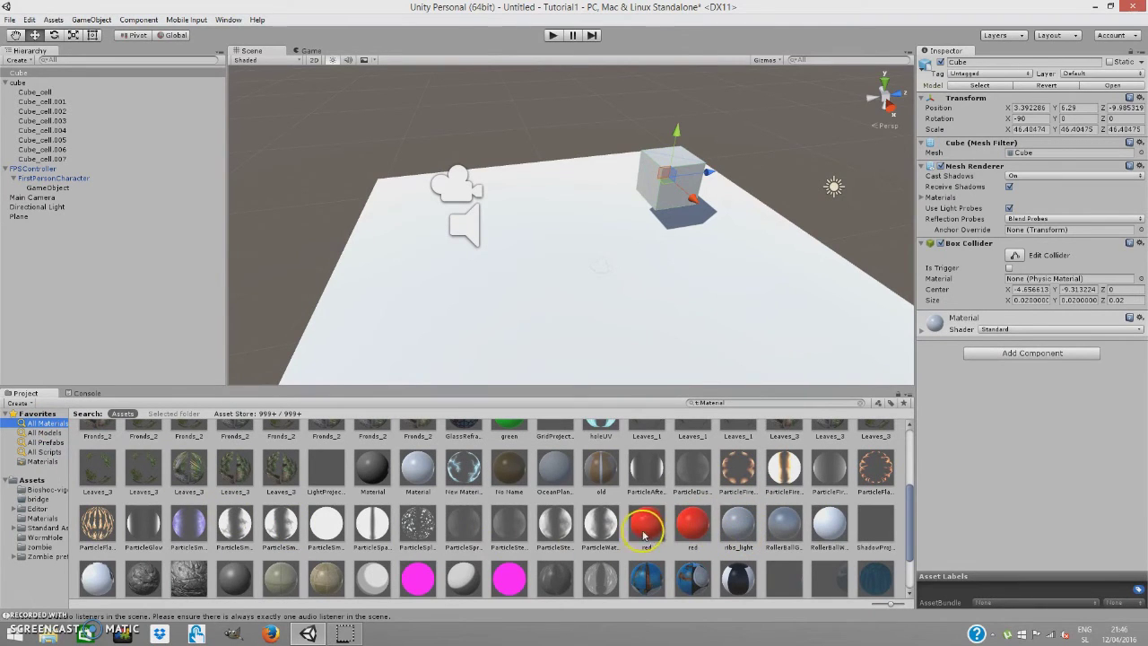
left_click_drag(646, 523, 1003, 415)
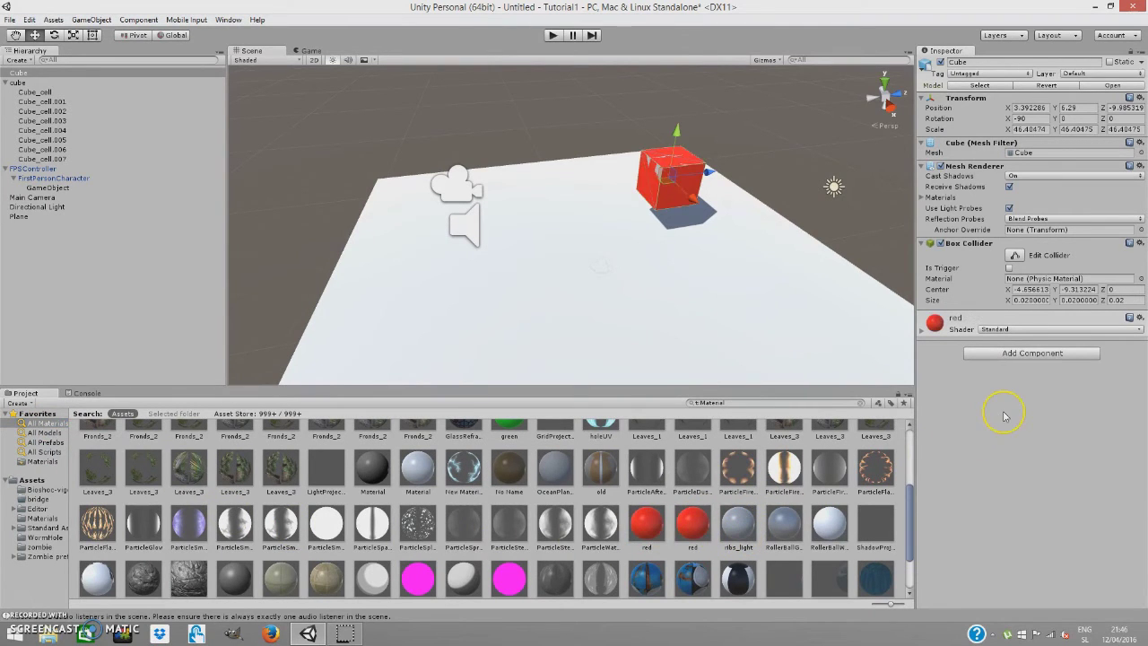
Apply the red material to fragments Cube_cell through Cube_cell.007.
left_click(17, 82)
left_click(42, 159, "shift")
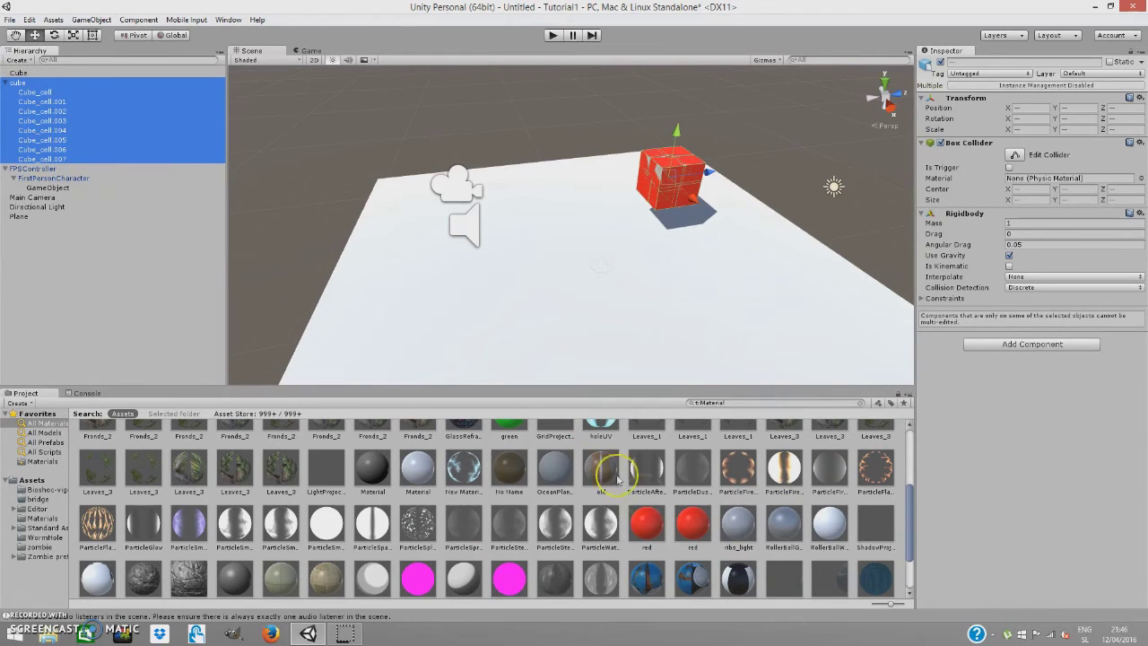
left_click_drag(646, 523, 999, 389)
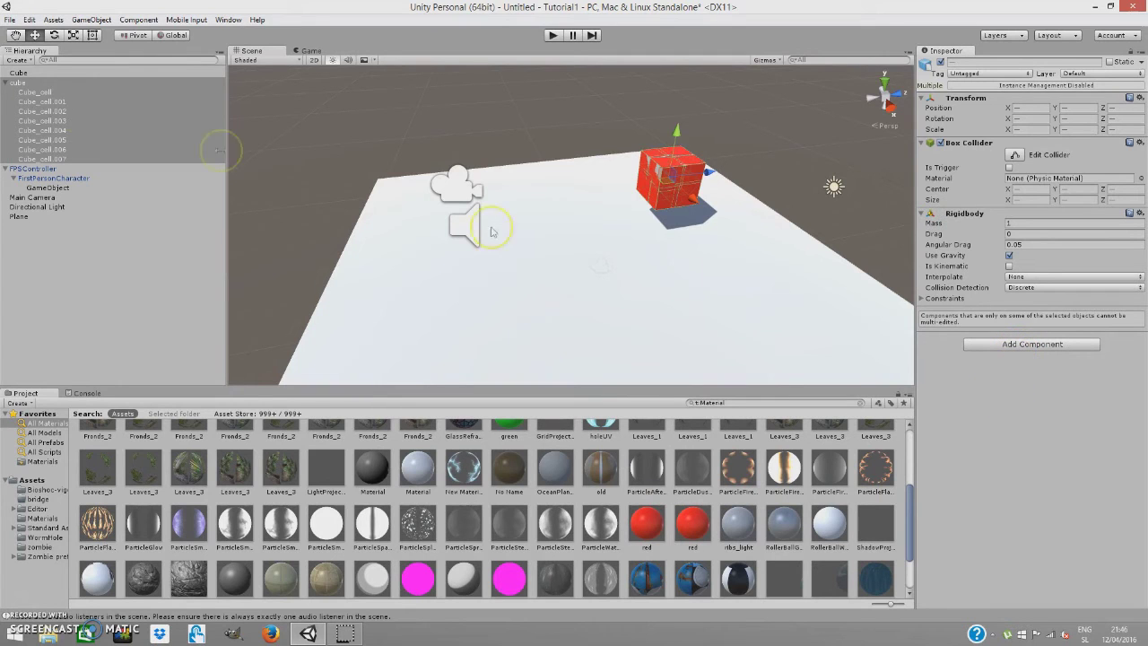
left_click(39, 92)
left_click(49, 159, "shift")
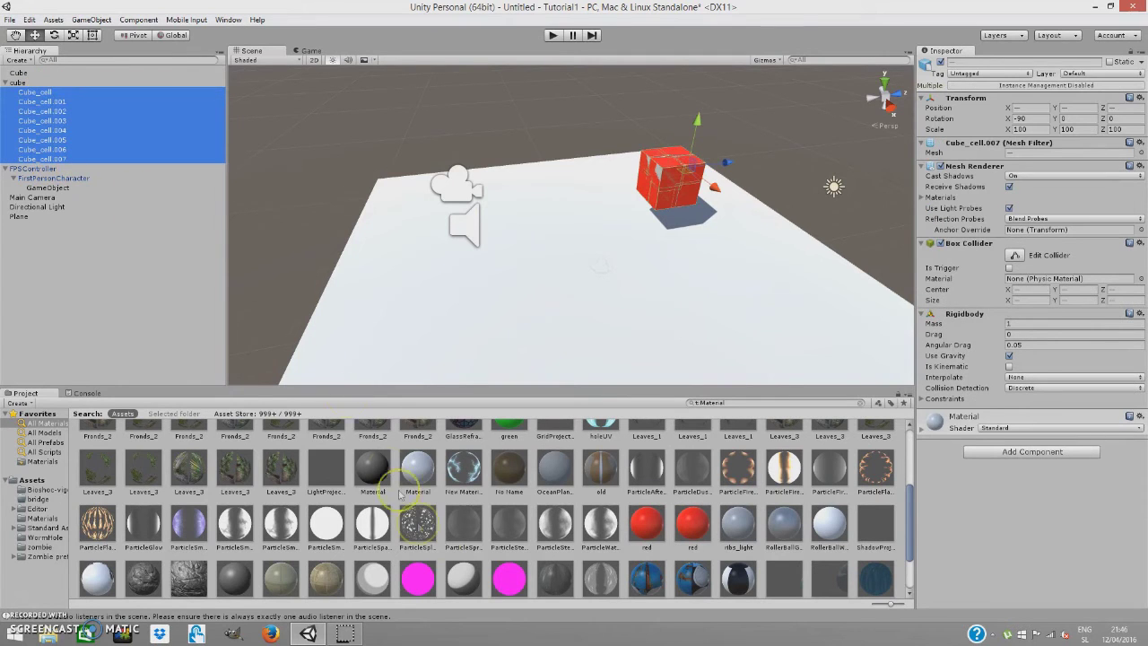
left_click_drag(647, 528, 1019, 510)
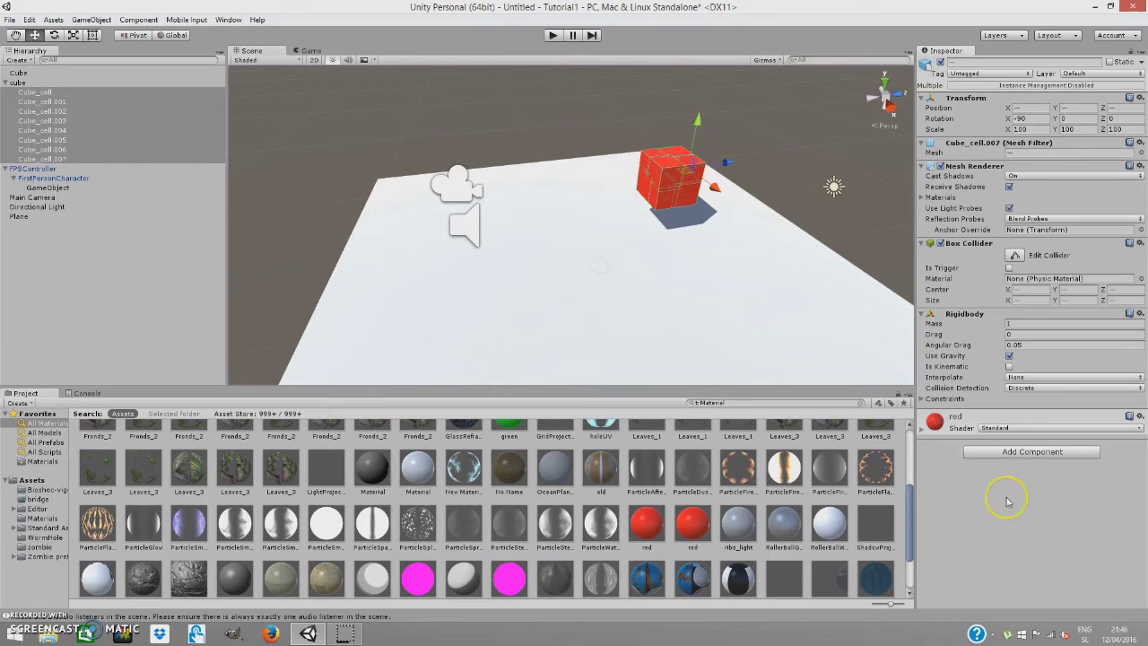
left_click(29, 74)
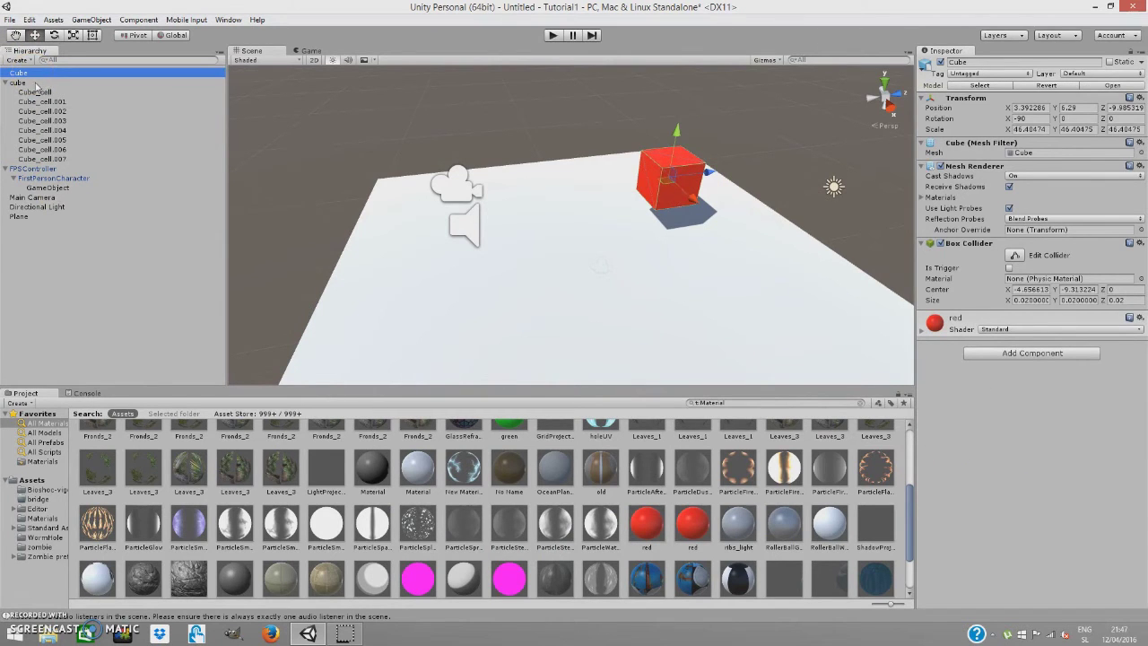
Check the fragments' material and show the Assets folder contents.
left_click(36, 82)
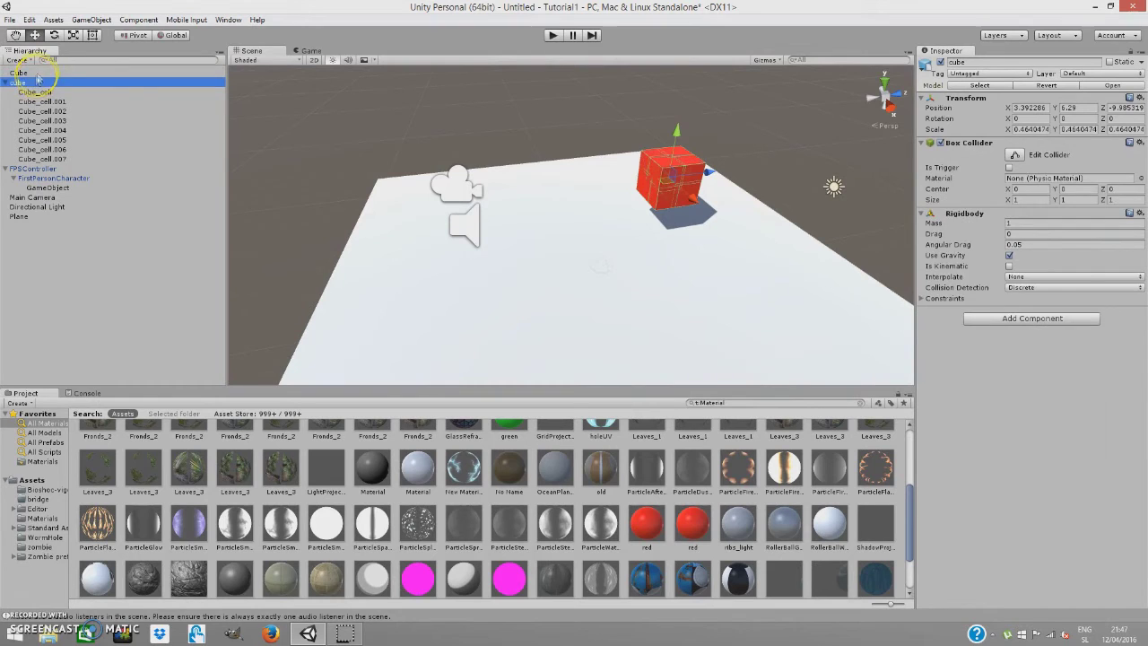
left_click(34, 72)
left_click(36, 82)
left_click(33, 480)
Create a prefab named cubedestroy holding the cube fragment group.
right_click(711, 499)
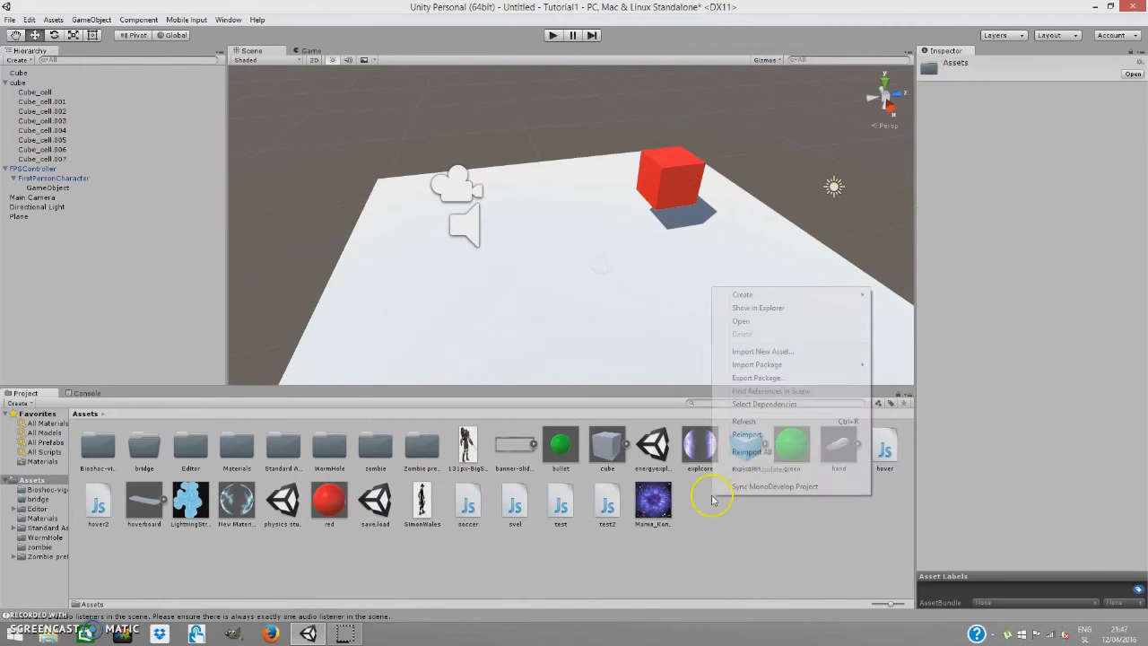
mouse_move(776, 296)
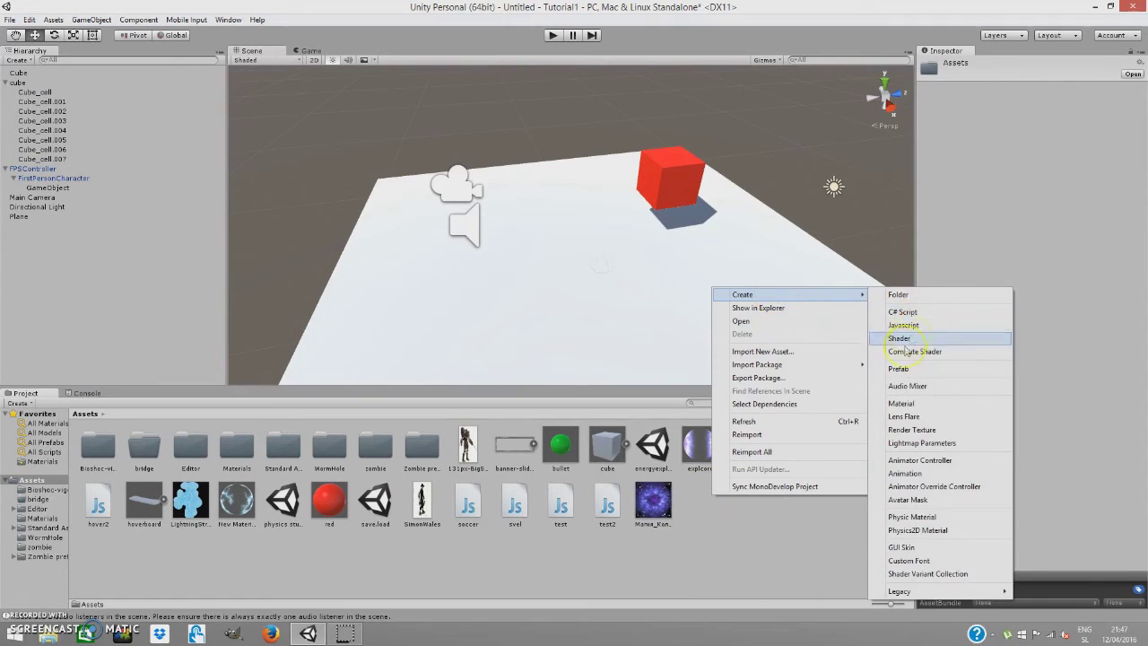
left_click(897, 367)
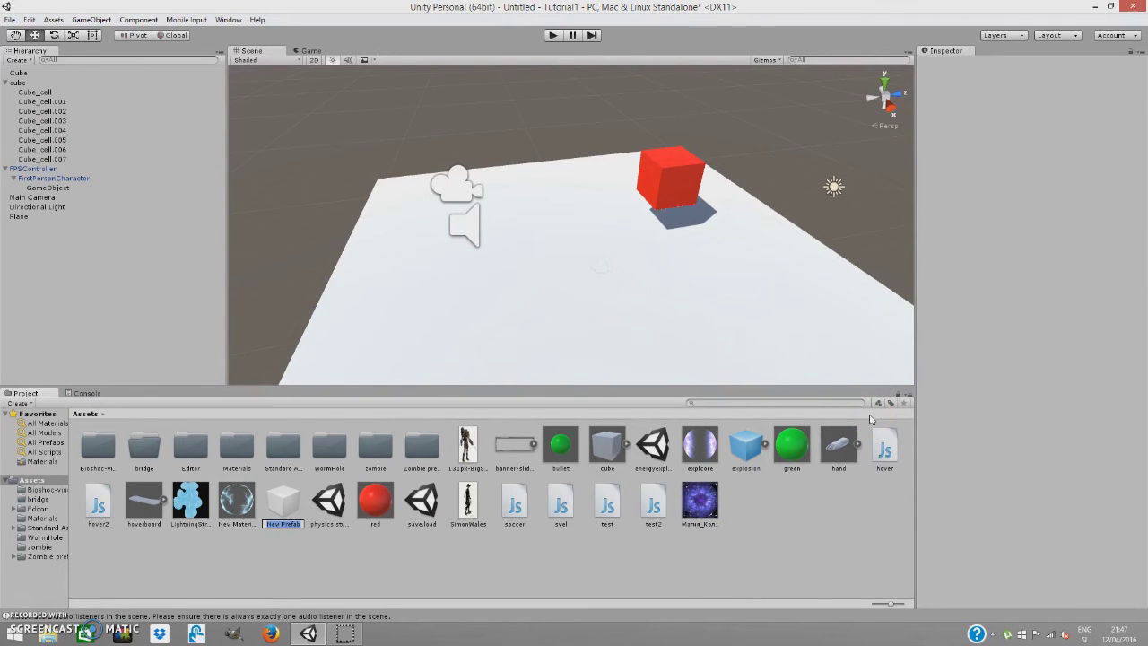
type("cubedestroy")
key("Return")
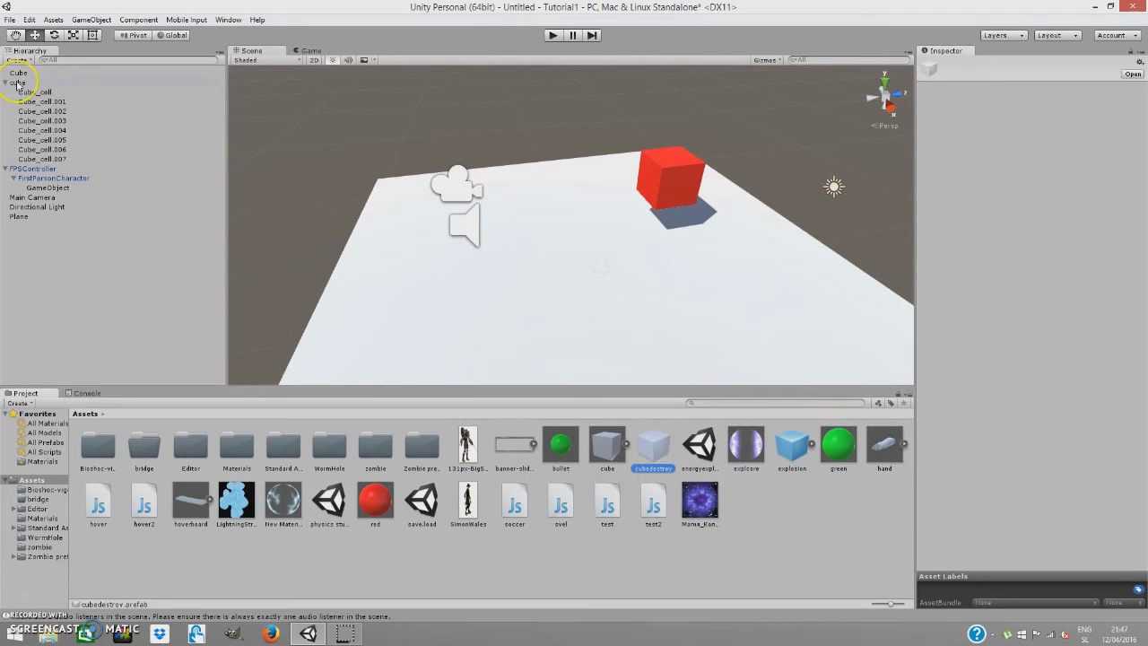
left_click_drag(18, 82, 653, 444)
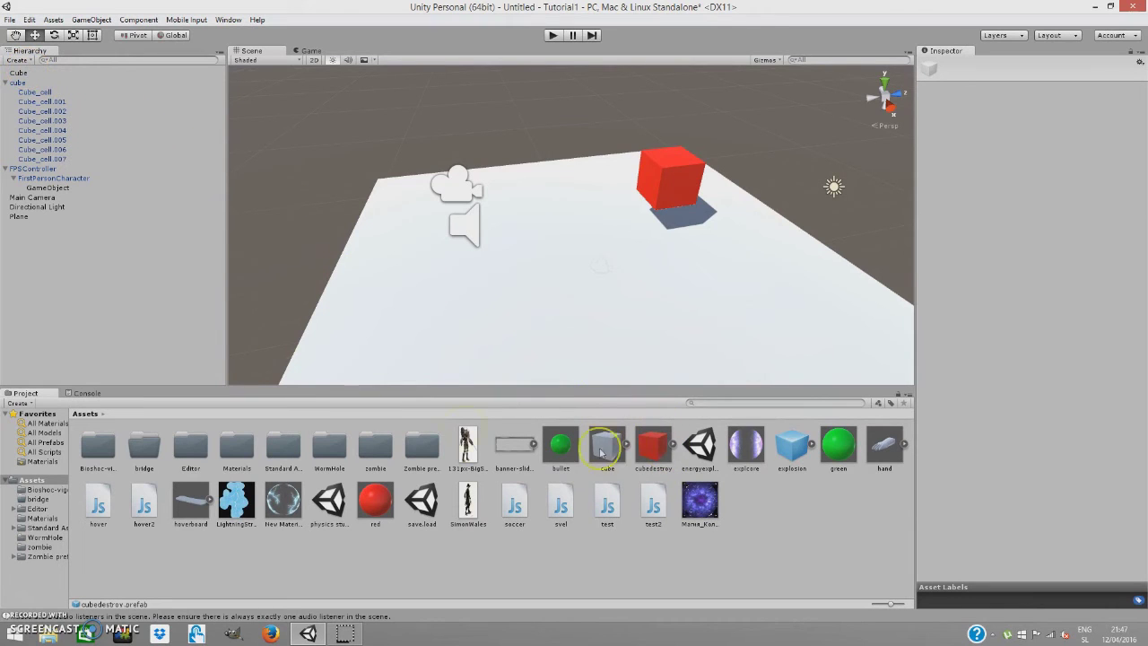
Delete the cube fragment group from the scene, leaving the red Cube.
left_click(19, 82)
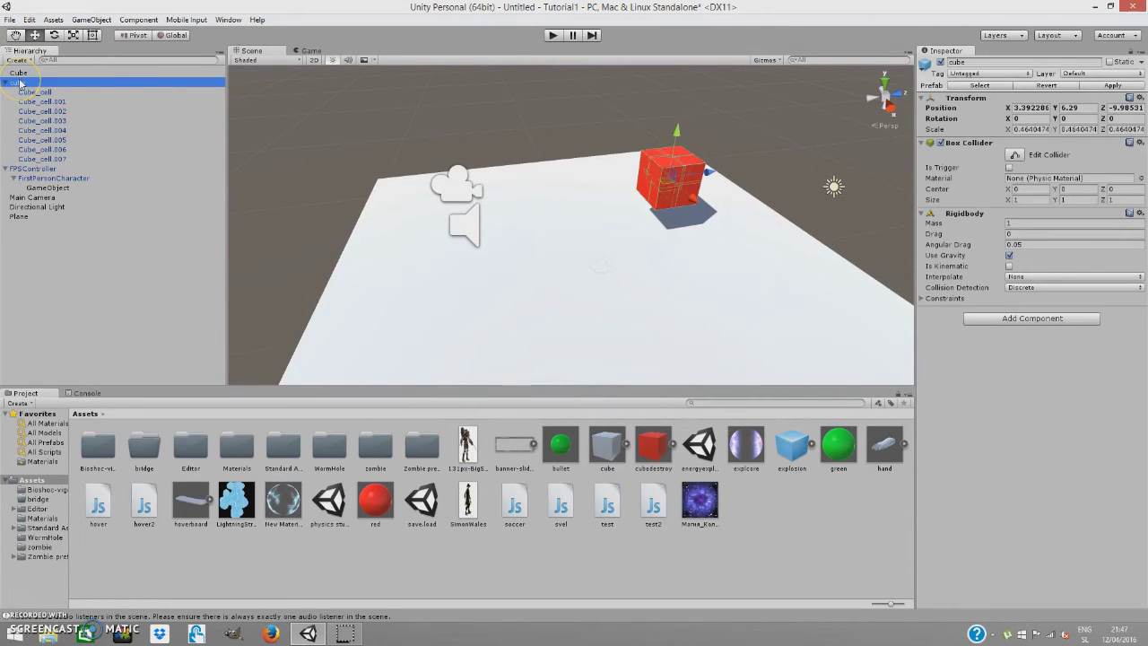
right_click(20, 83)
left_click(47, 146)
left_click(683, 189)
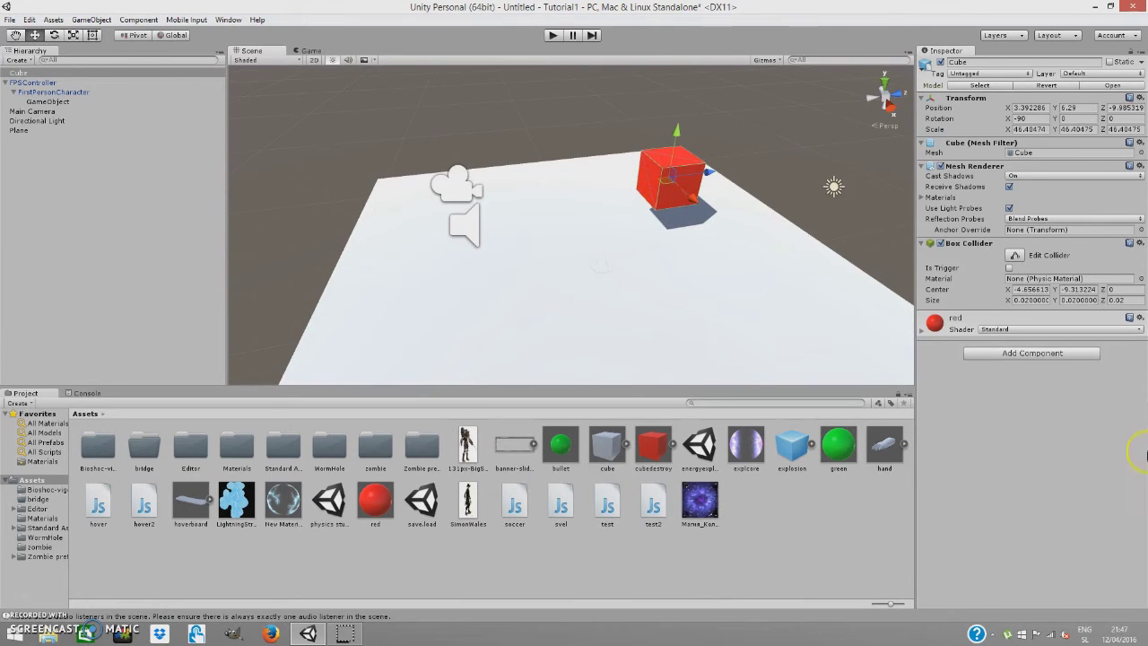
Attach a new Java Script named destr to the red Cube and open it in MonoDevelop.
left_click(1031, 352)
type("s")
scroll(1013, 511, "down", 5)
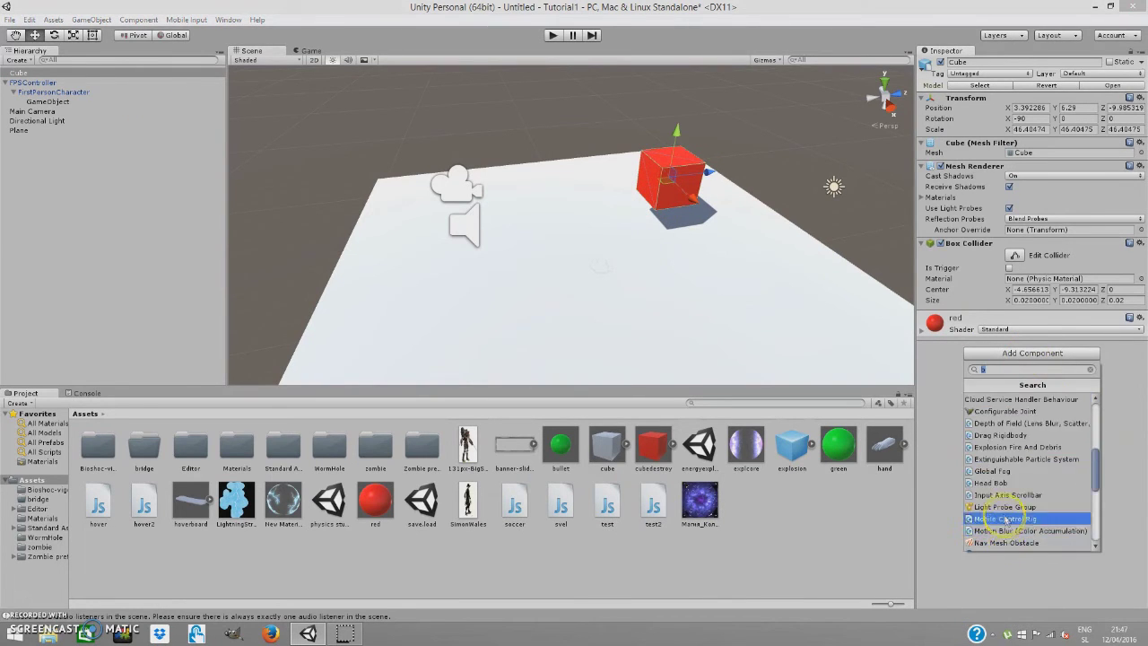
left_click(997, 544)
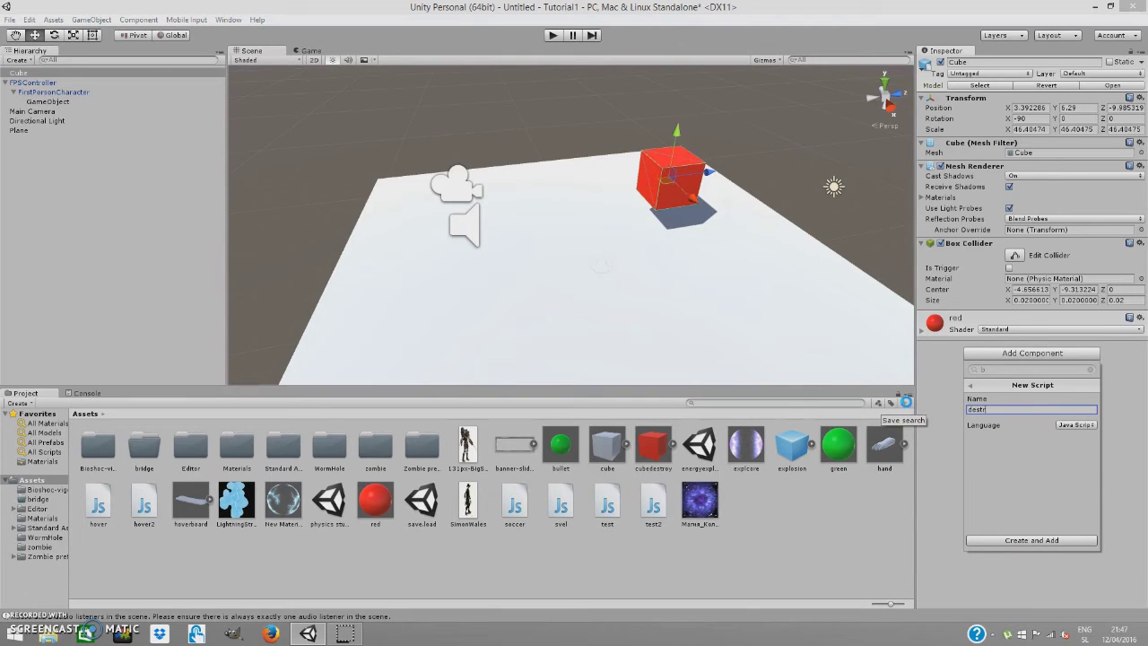
key("Return")
left_click(1018, 324)
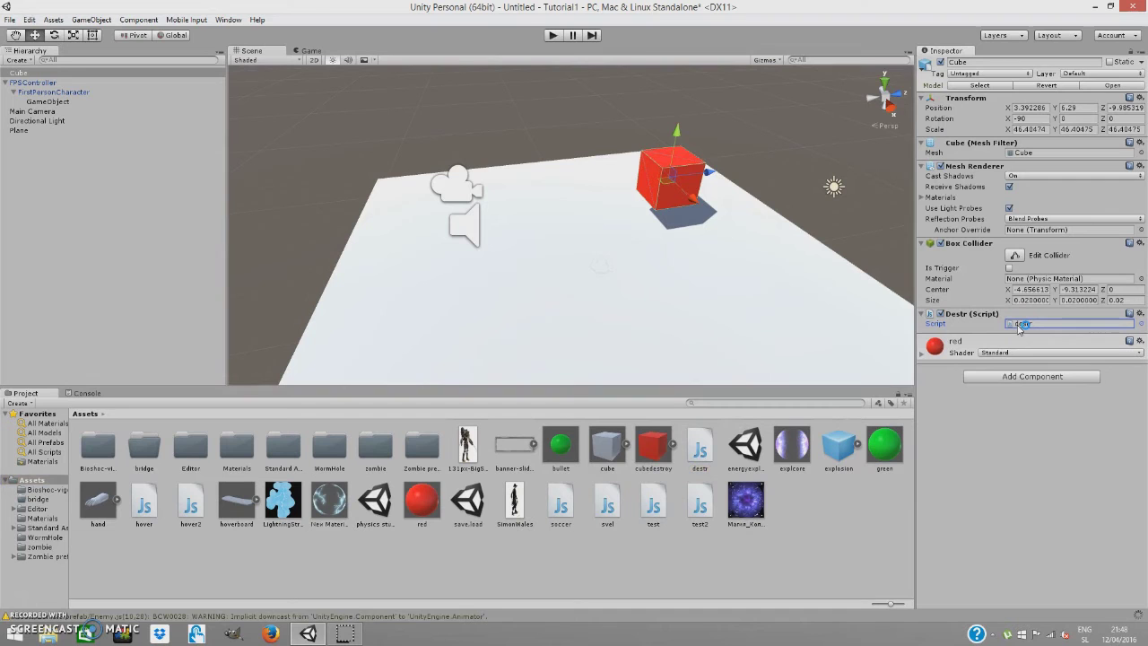
double_click(1018, 325)
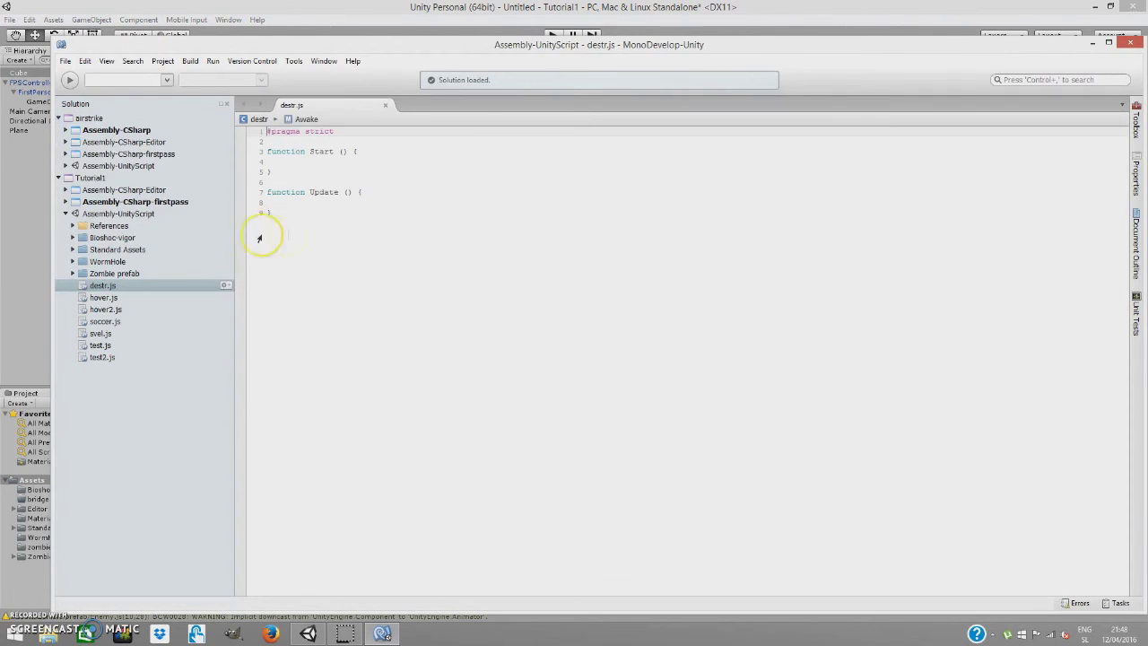
Replace the template Start and Update code with function OnCollisionEnter(col : Collision).
left_click_drag(271, 214, 192, 116)
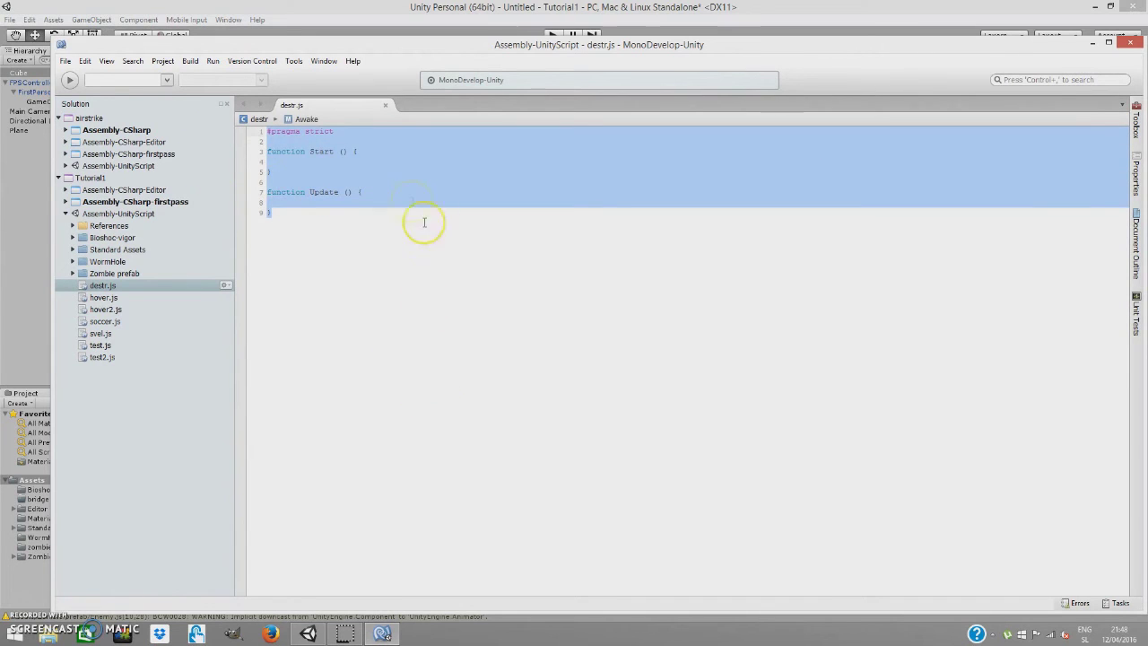
key("Delete")
key("Return")
key("Return")
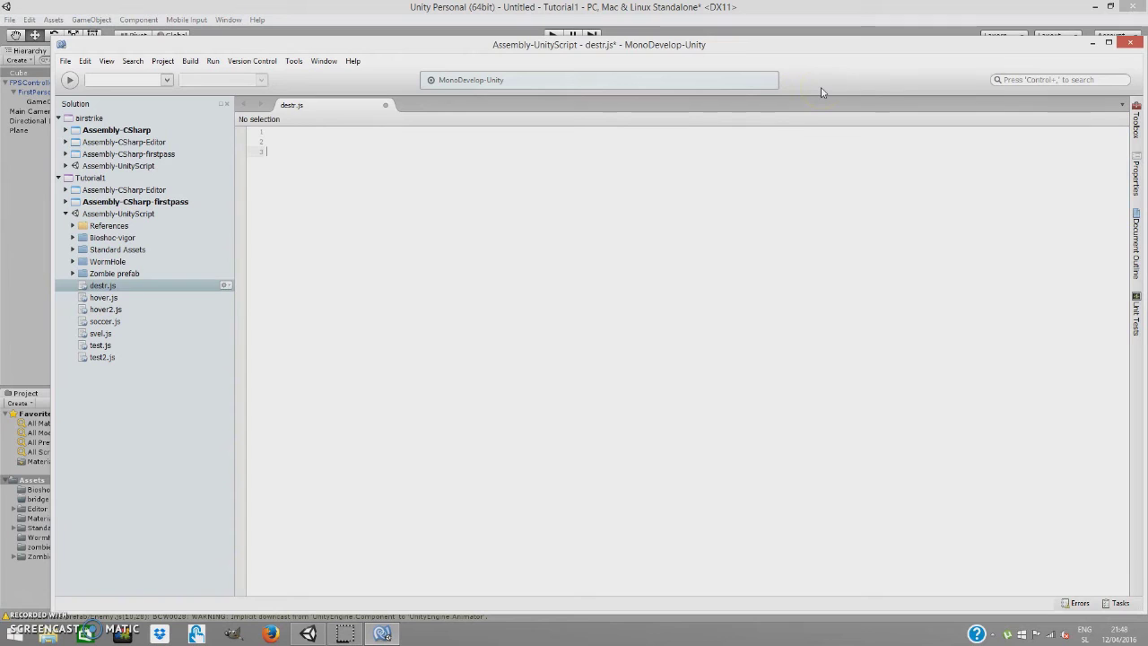
type("function")
type("OnCollisionEnter")
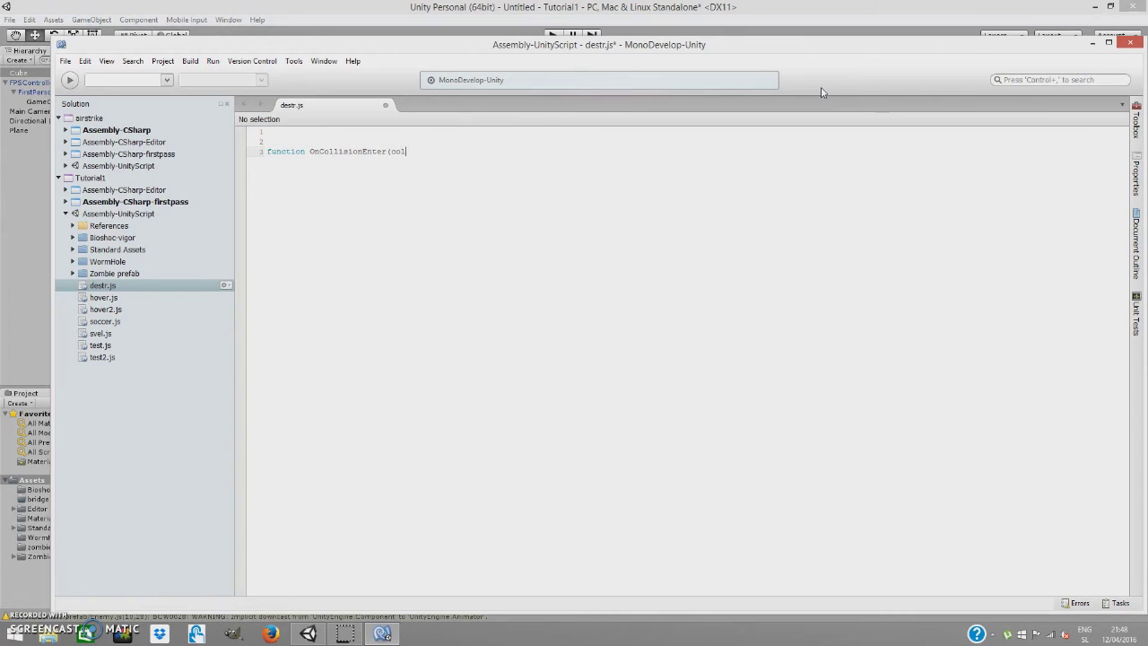
type("(col : Collision){")
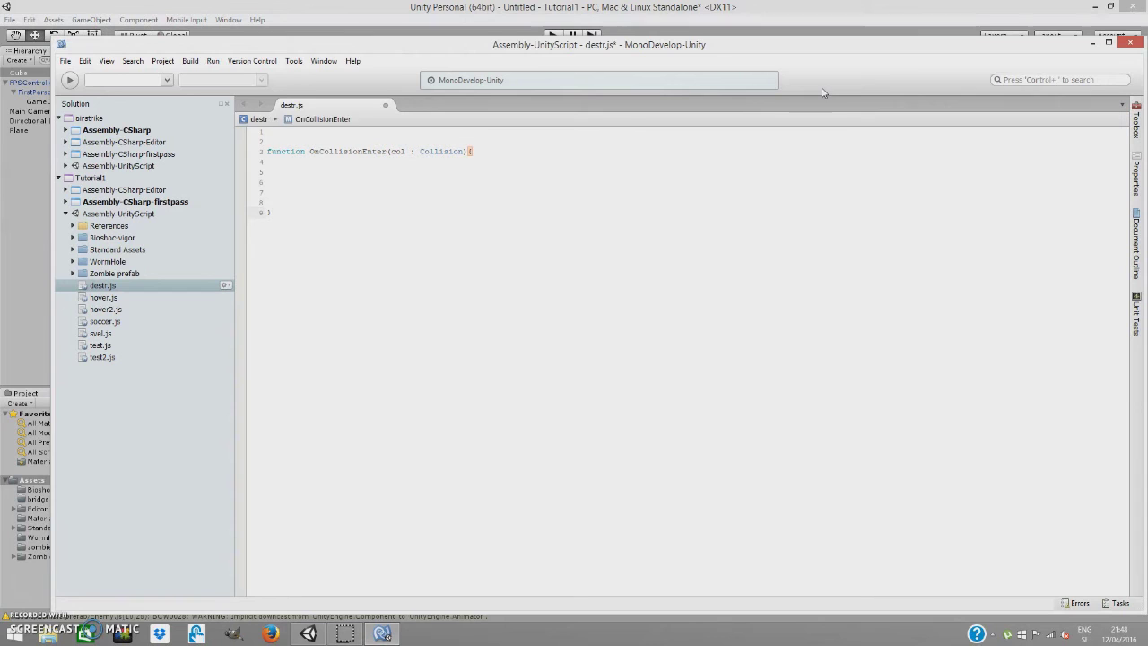
Begin an Instantiate call inside the OnCollisionEnter body.
left_click(273, 181)
type("In")
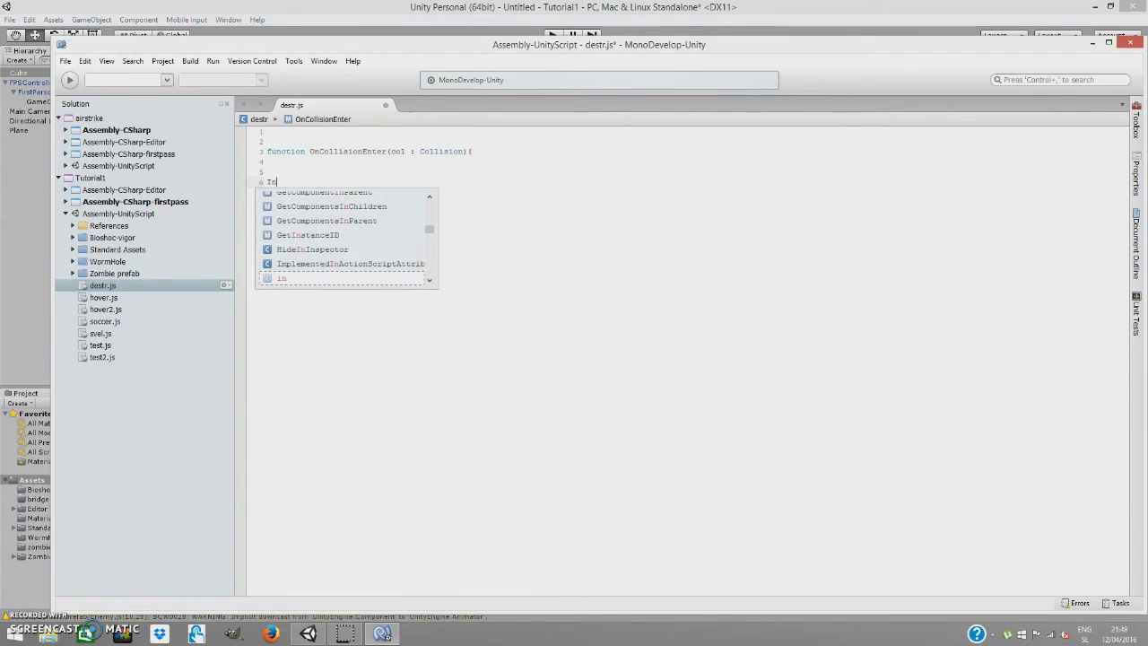
type("stantiate")
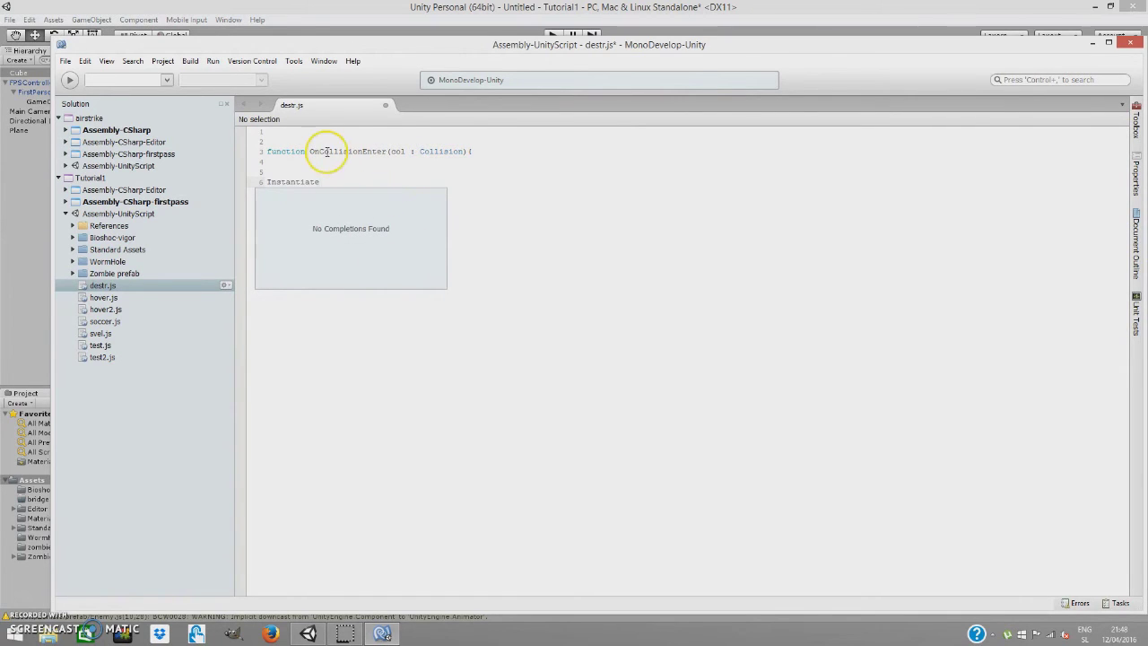
left_click(295, 138)
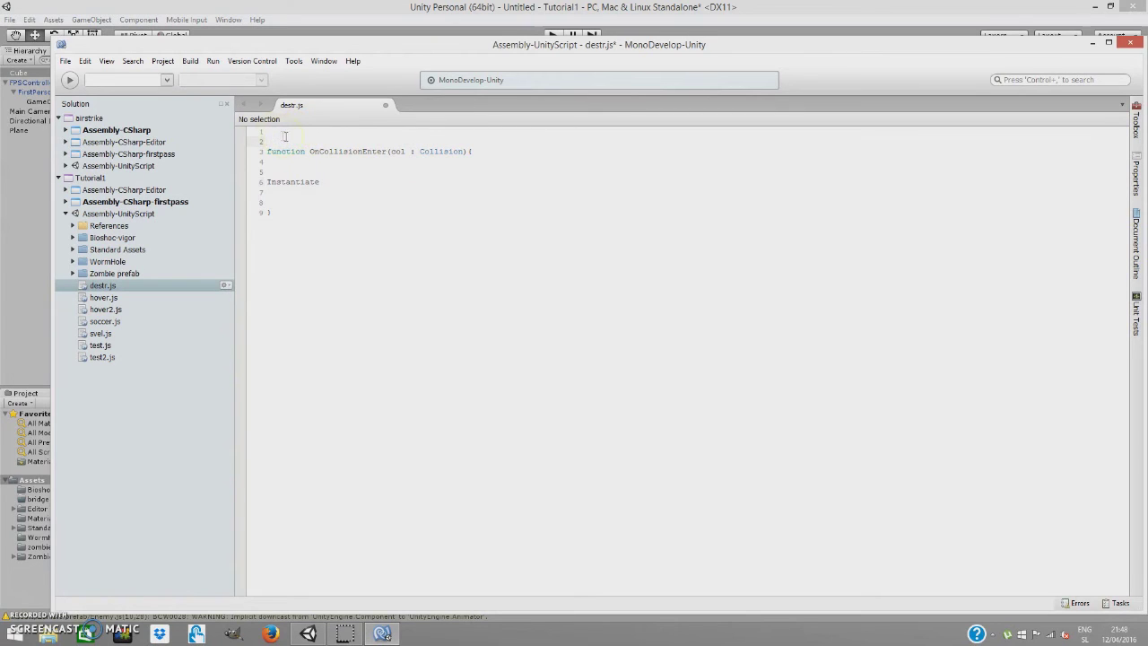
Declare var shatter : Transform; at the top of destr.js.
key("Return")
left_click(307, 140)
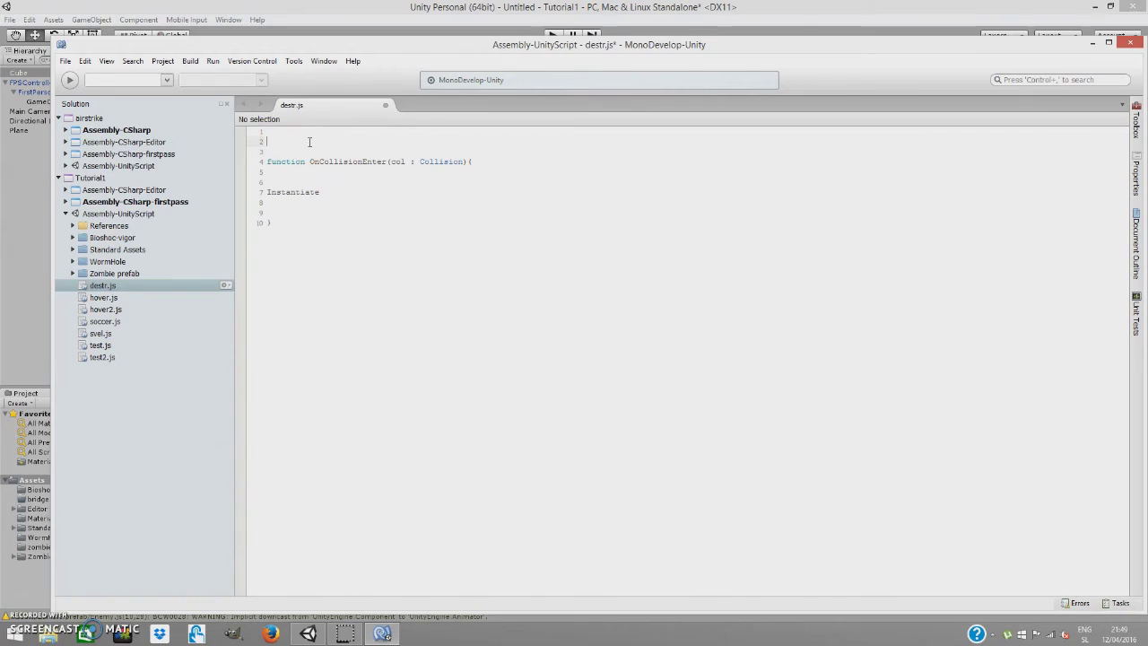
left_click(303, 143)
type("var sha")
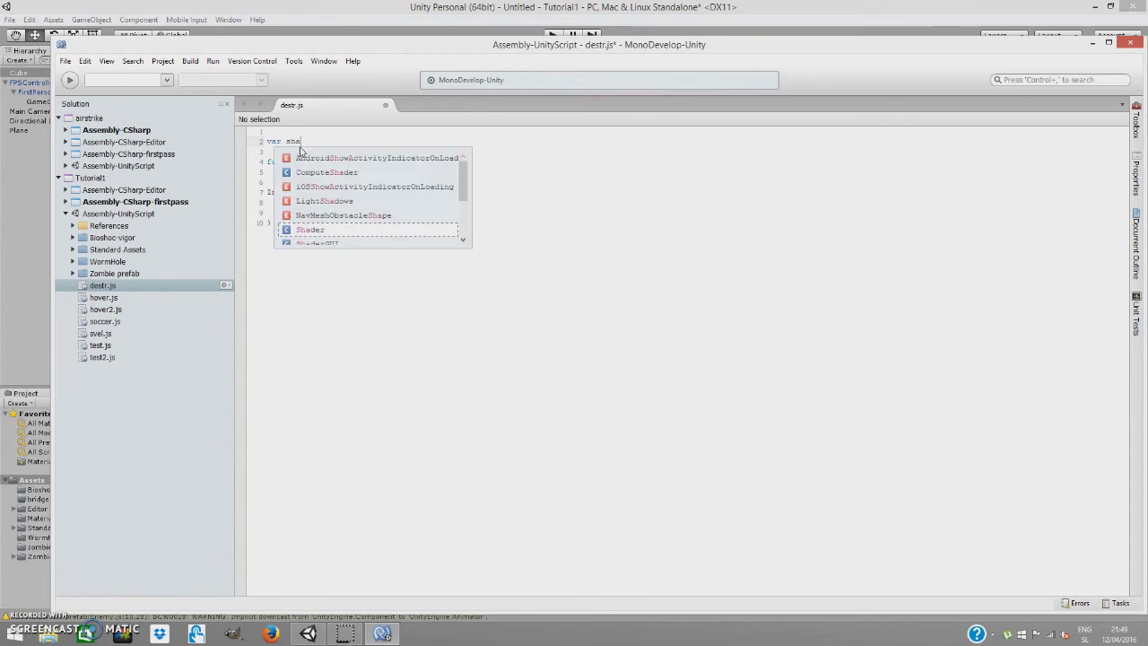
type("tter : ")
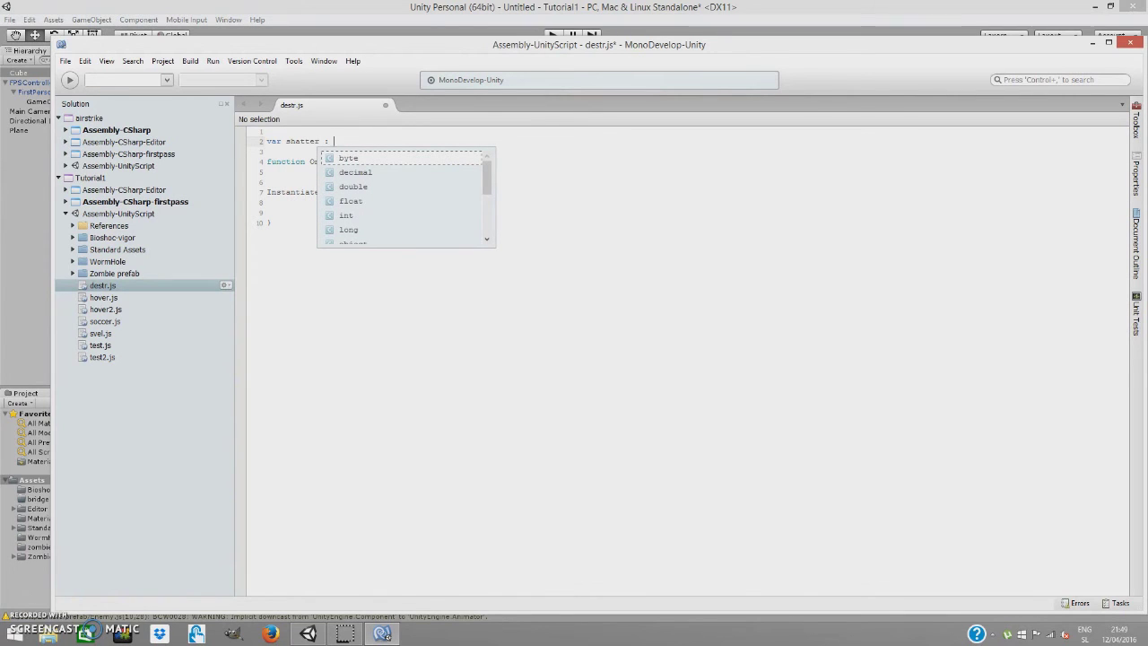
type("tr")
key("BackSpace")
type("Trans")
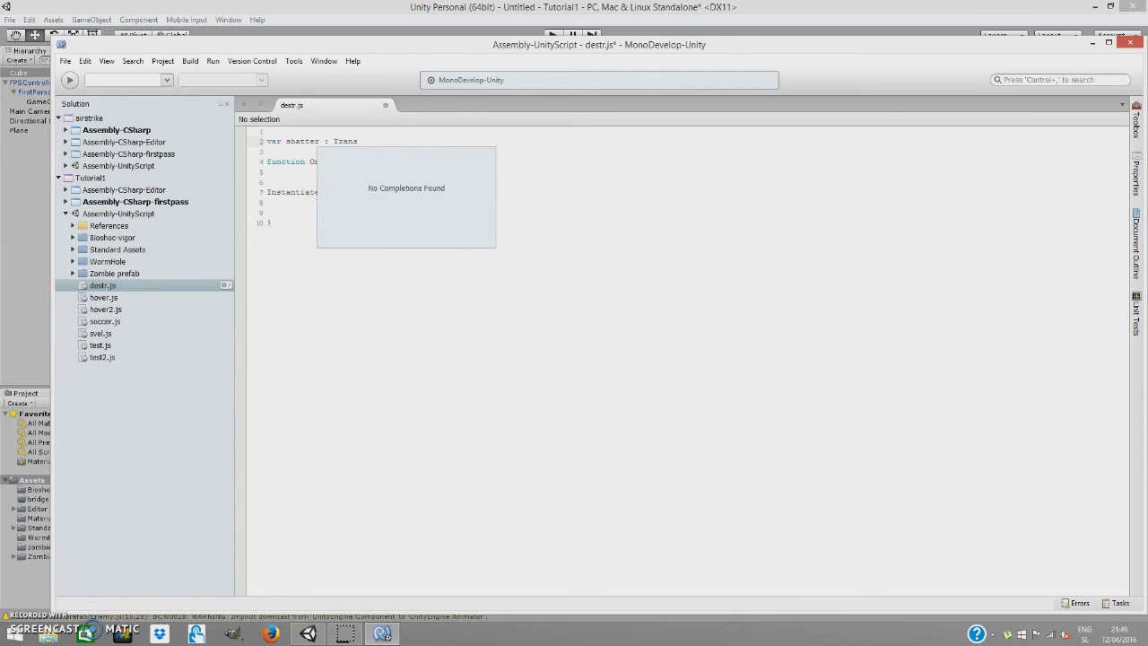
type("form;")
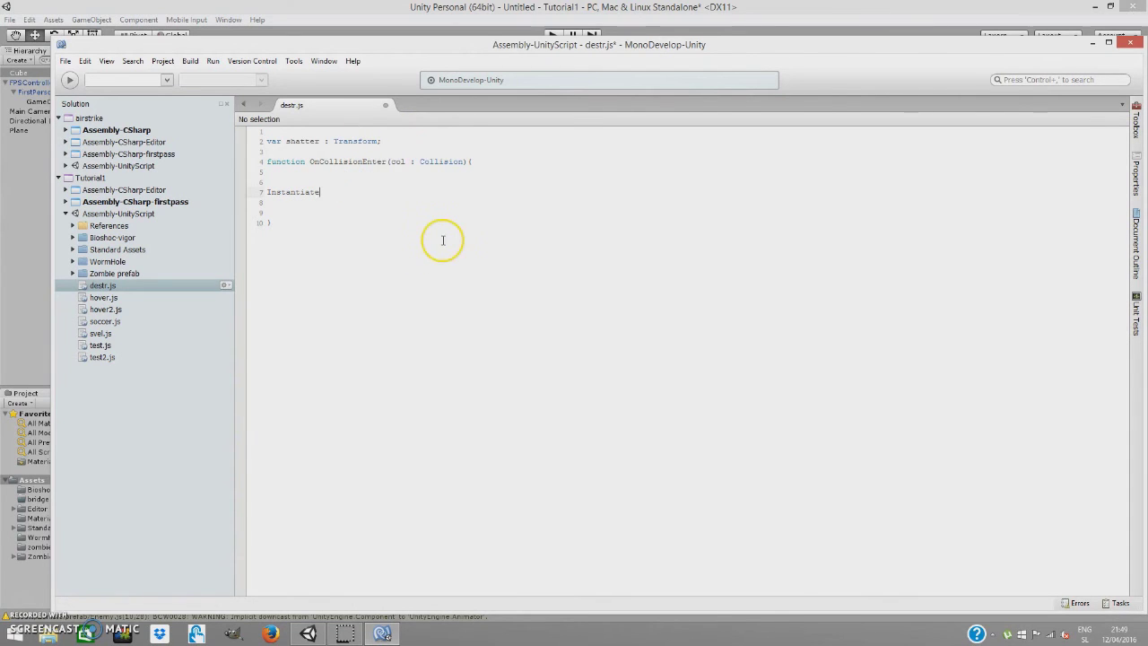
type("(")
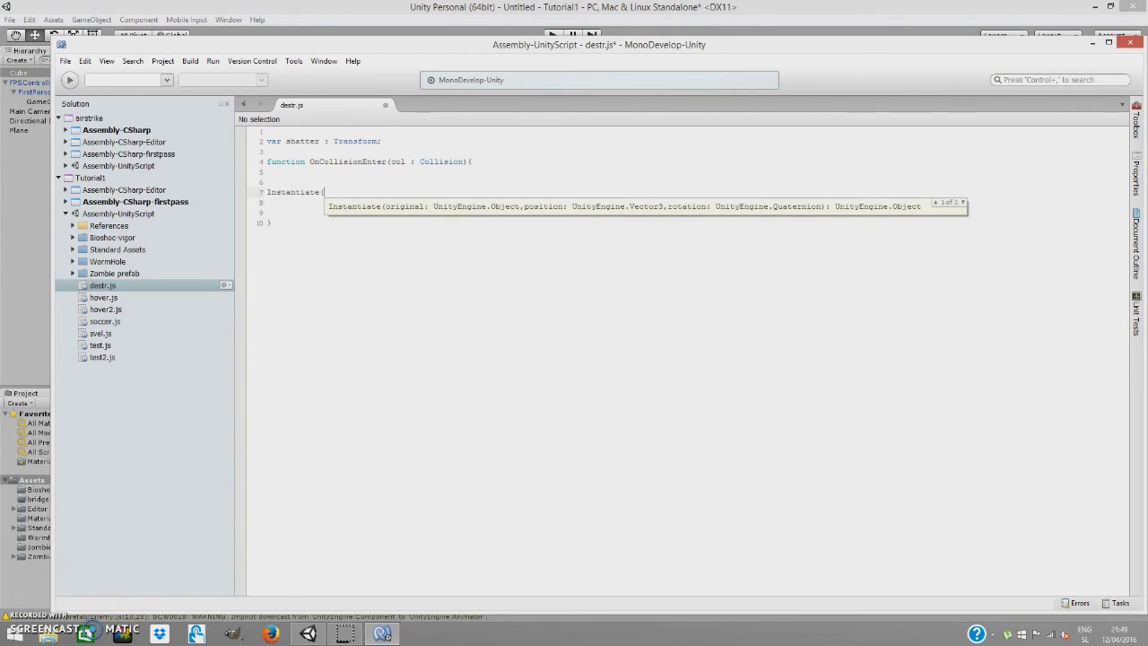
type("trans")
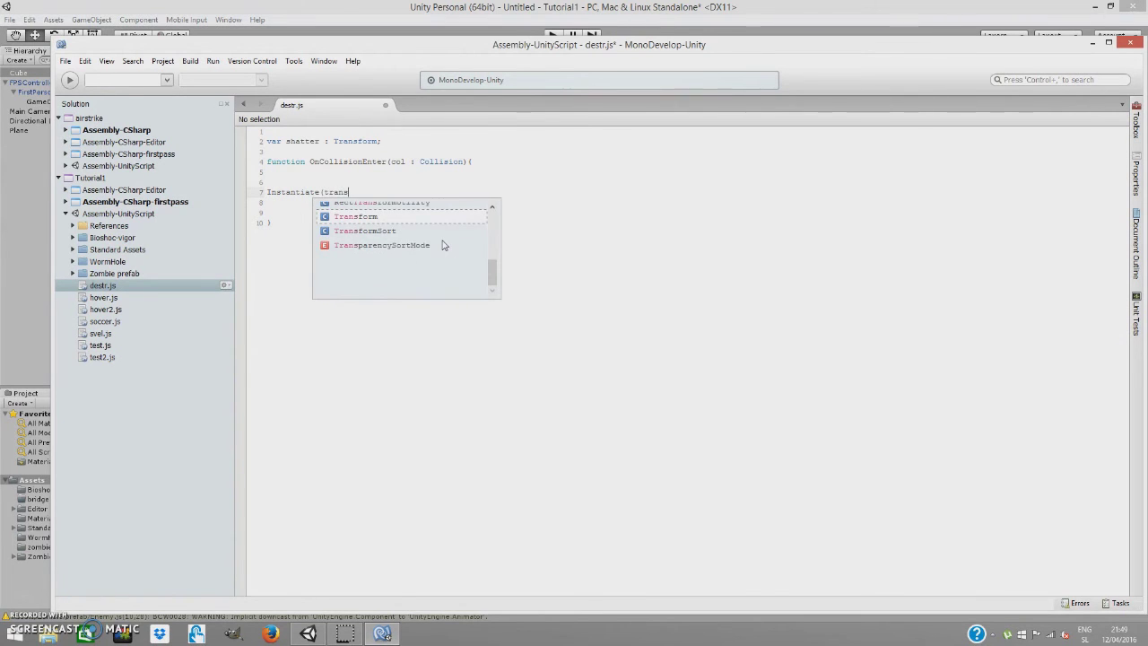
type("f")
Write the call Instantiate(shatter, transform.position, transform.rotation).
key("BackSpace")
key("BackSpace")
key("BackSpace")
key("BackSpace")
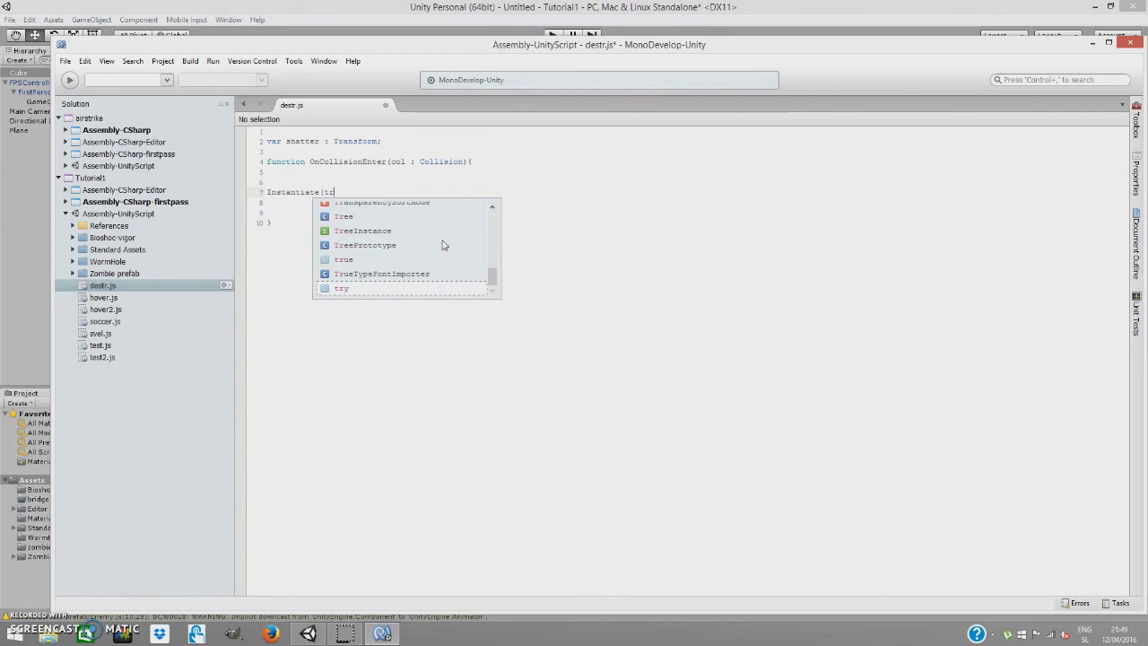
key("BackSpace")
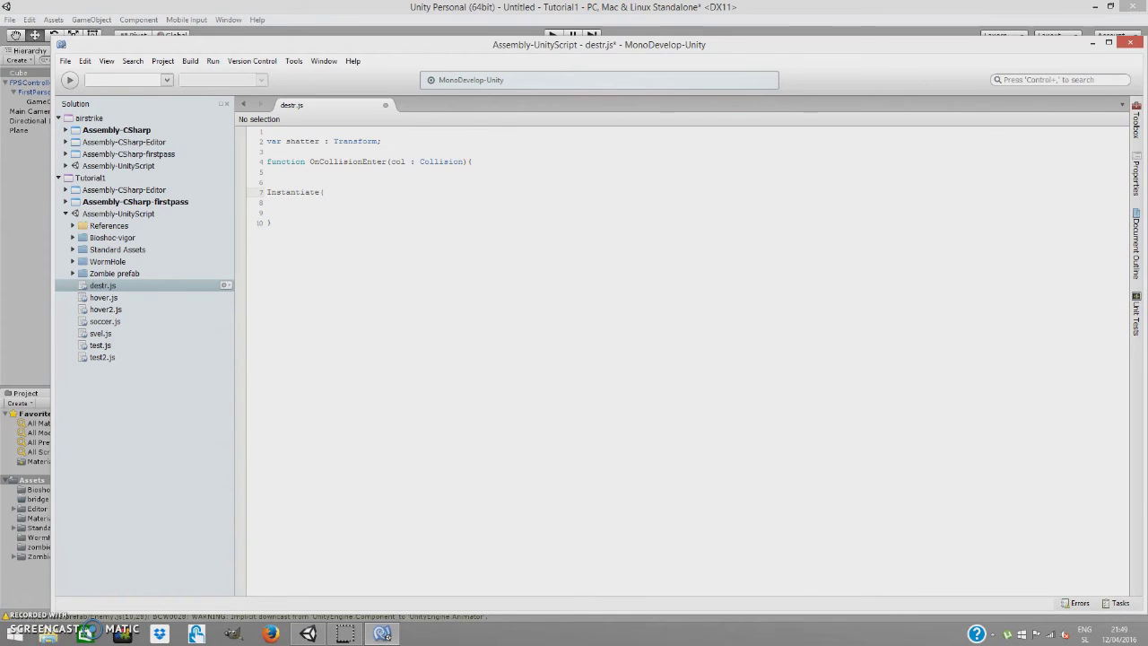
type("shat")
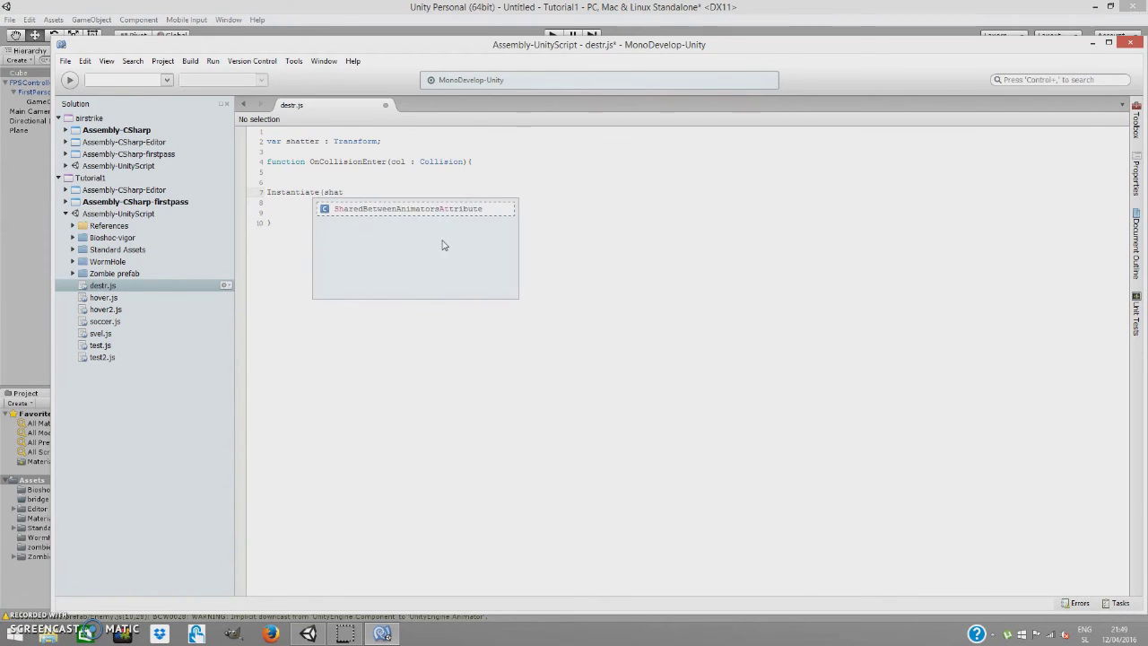
type("ter,")
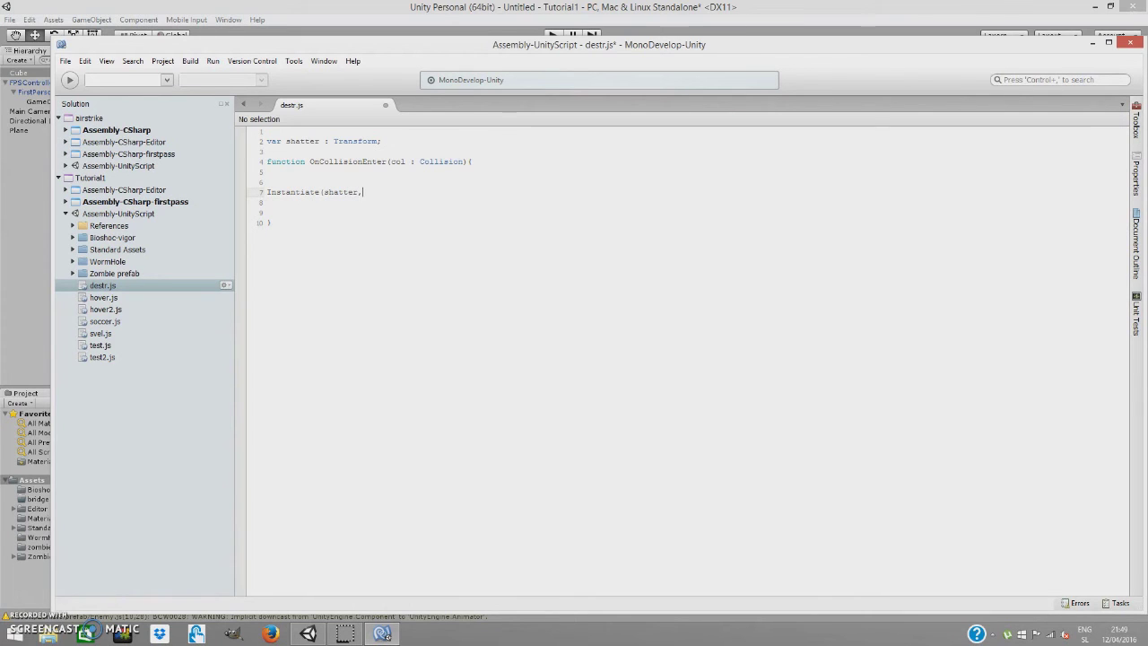
type("trans")
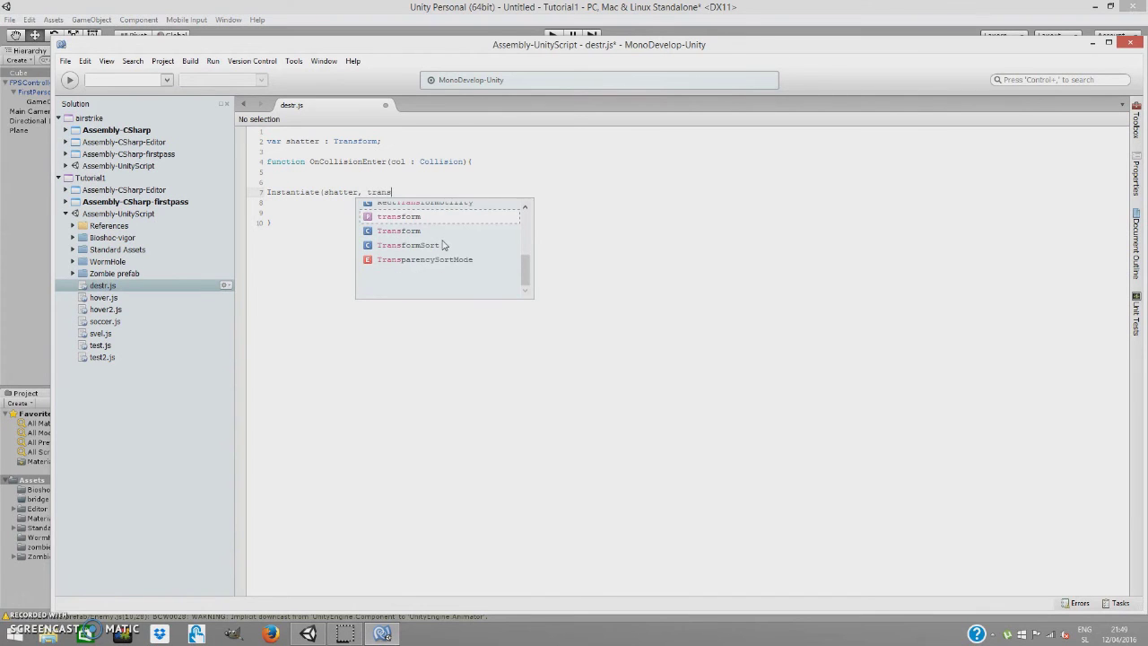
type("form")
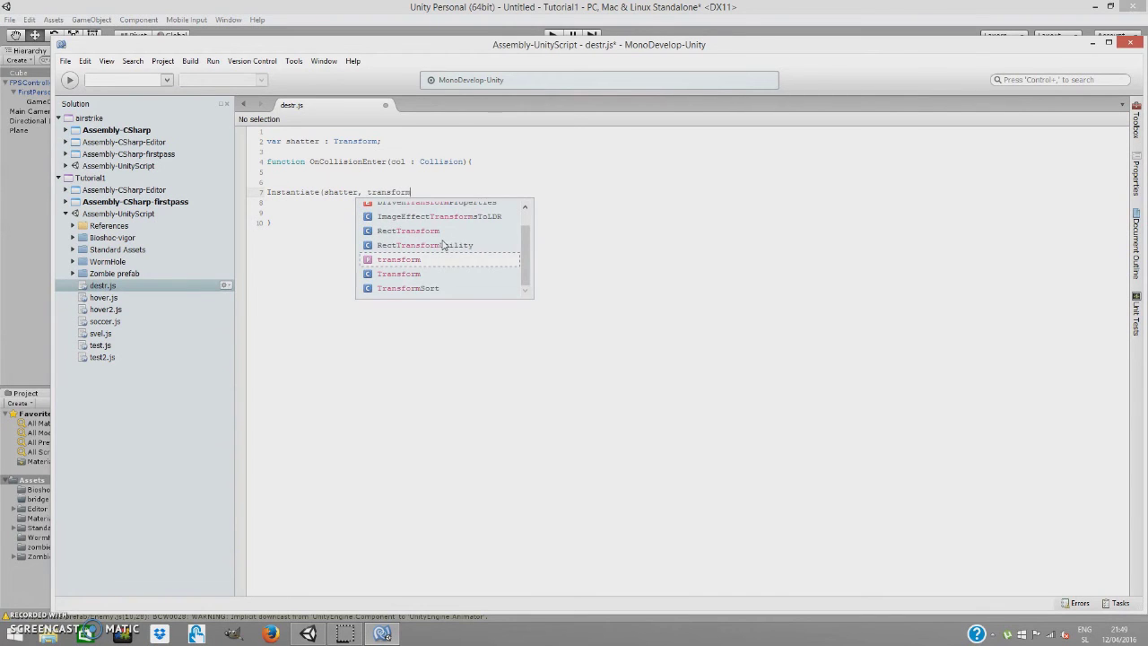
type(".posi")
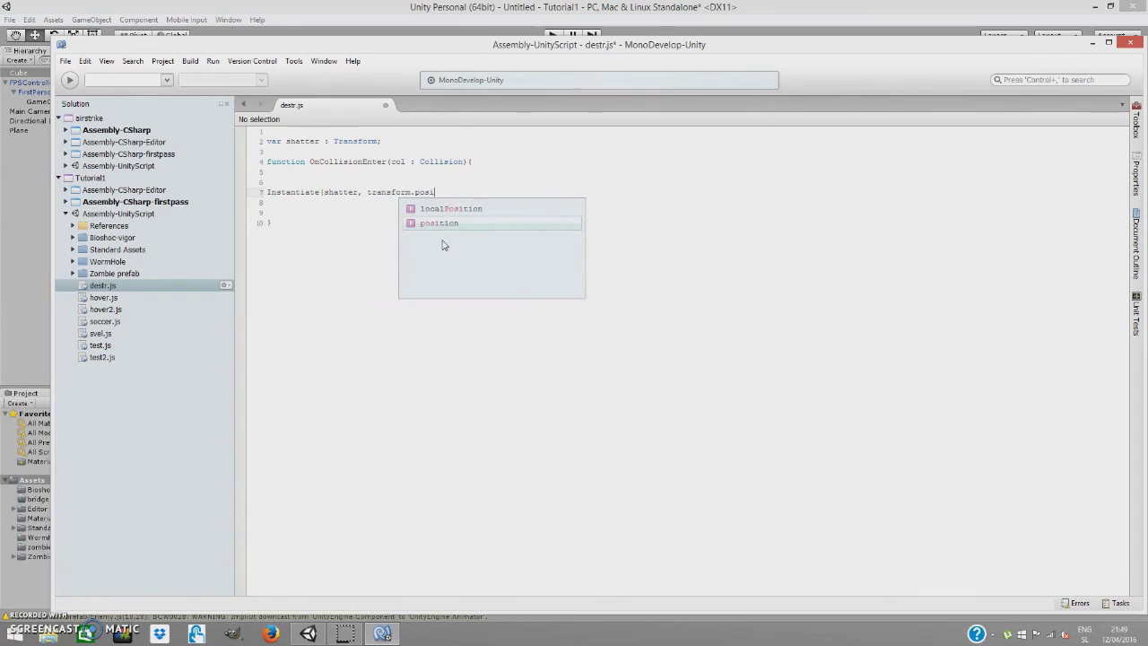
type("tion,")
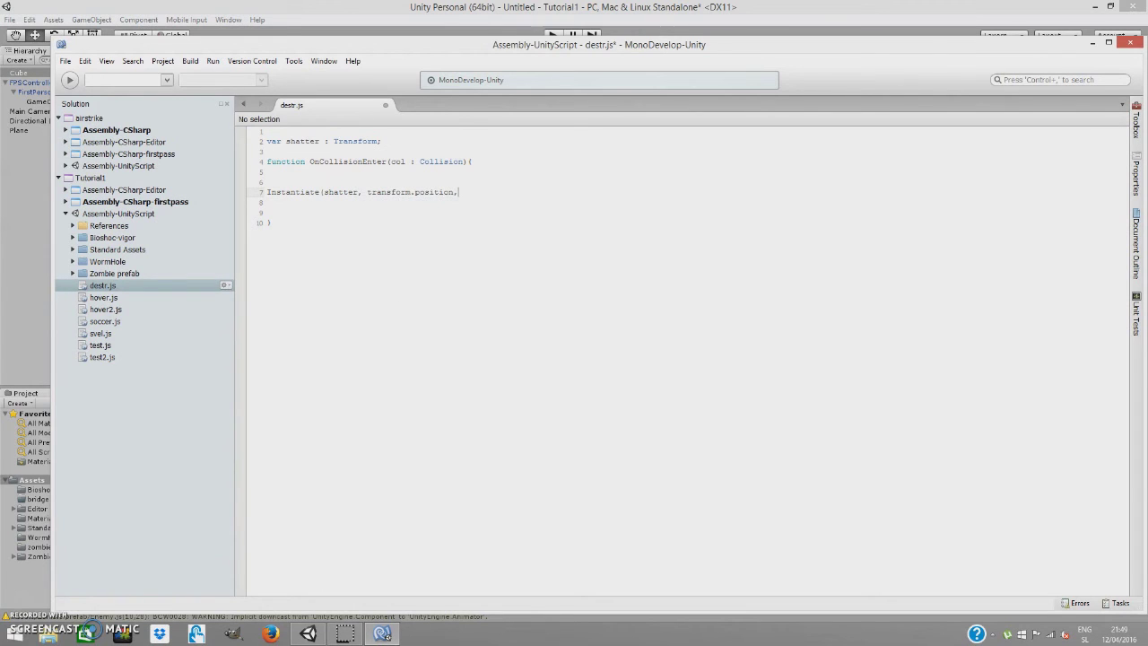
type("transfor")
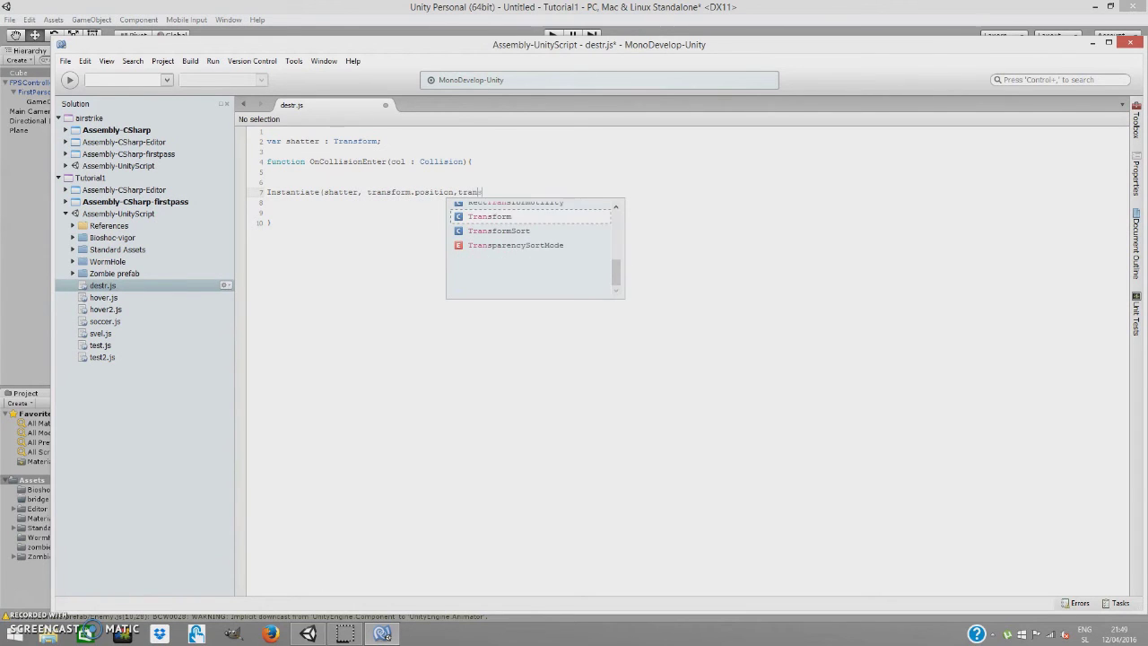
type("m.")
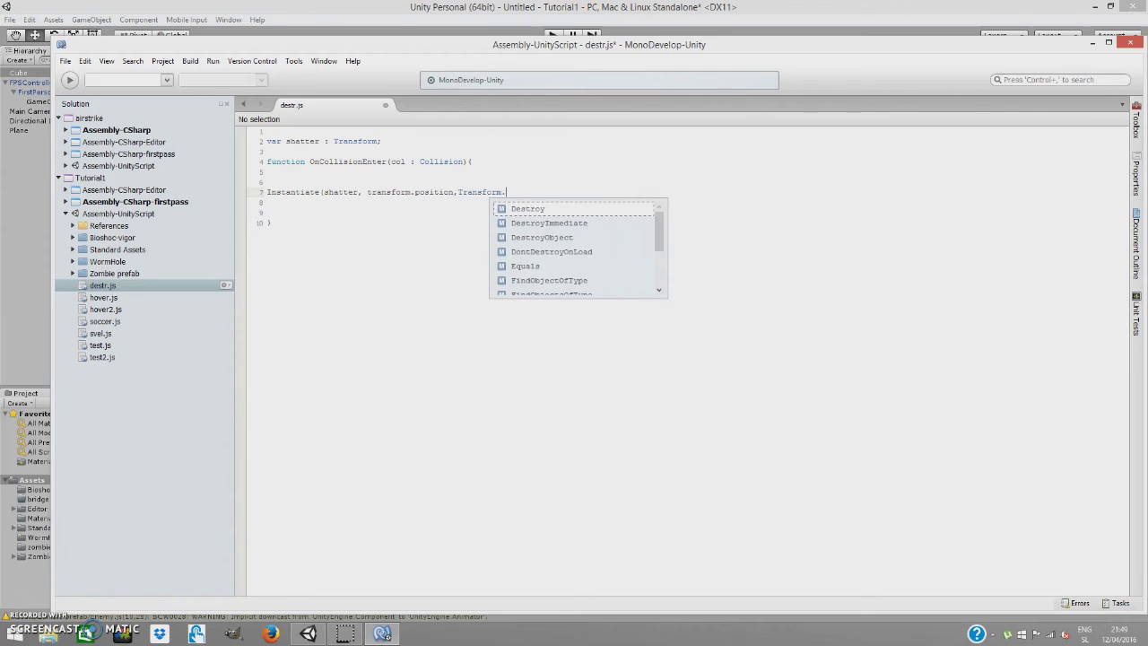
type("rotati")
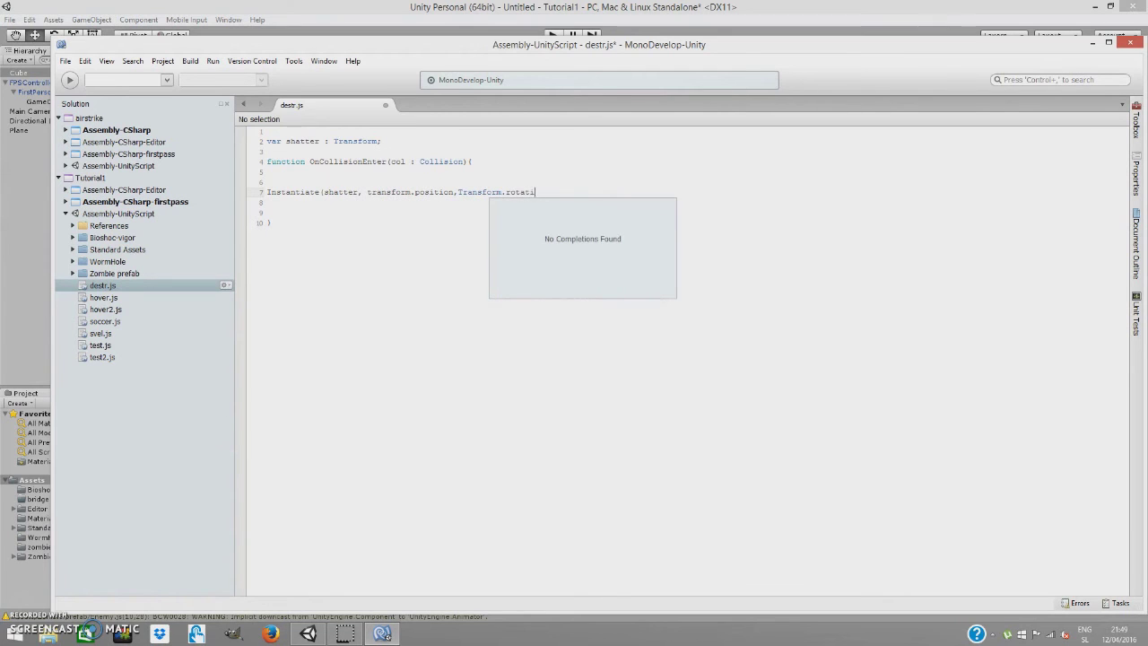
type("on);")
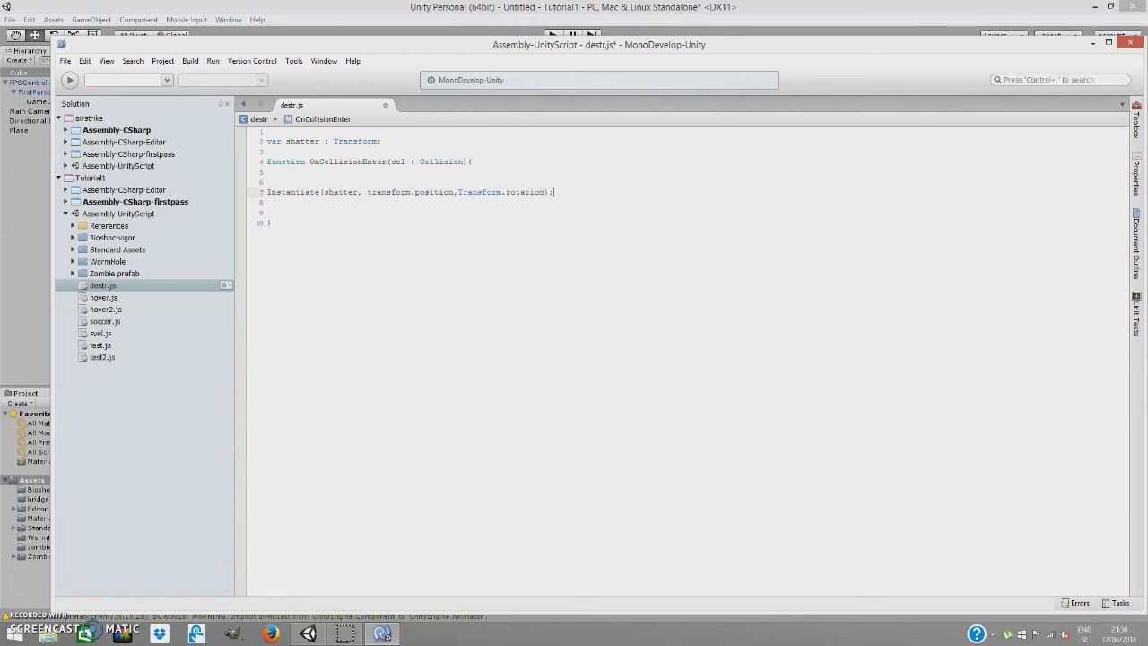
Fix the lowercase transform casing and extra space, then add a new line below Instantiate.
left_click(461, 191)
key("Delete")
type("t")
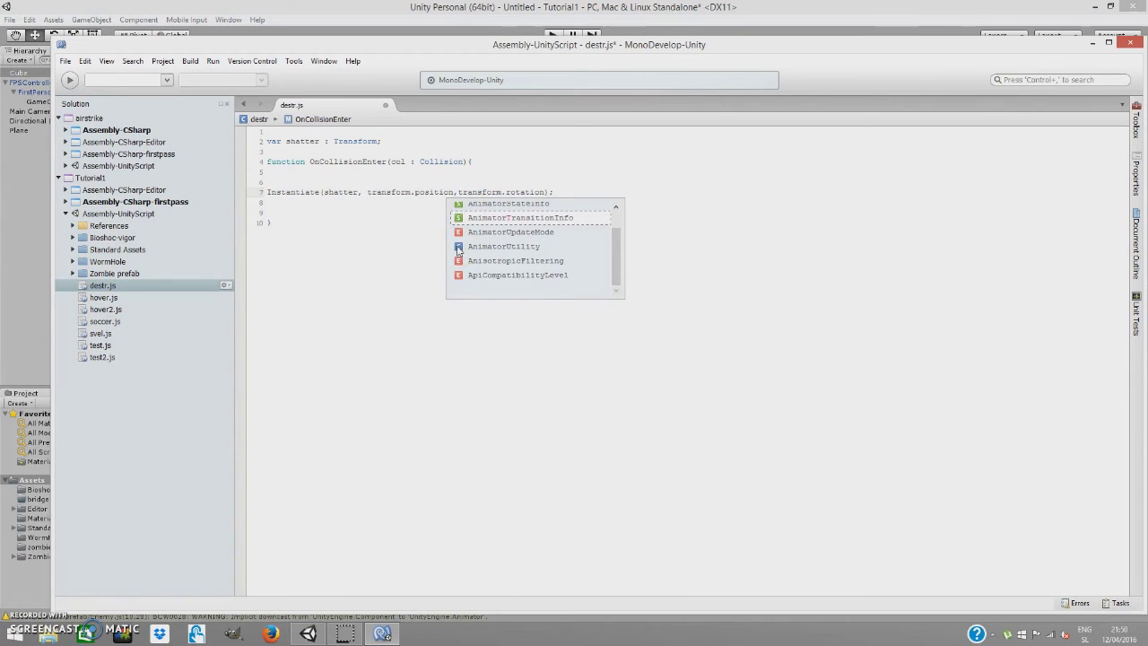
left_click(367, 193)
key("BackSpace")
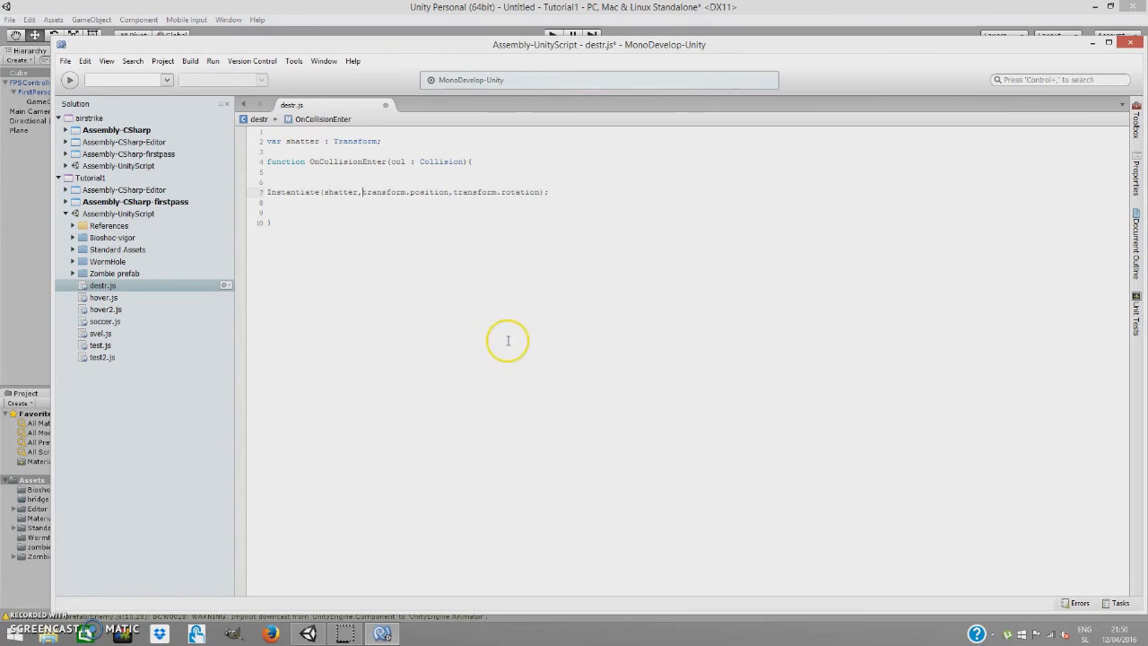
left_click(584, 179)
left_click(576, 192)
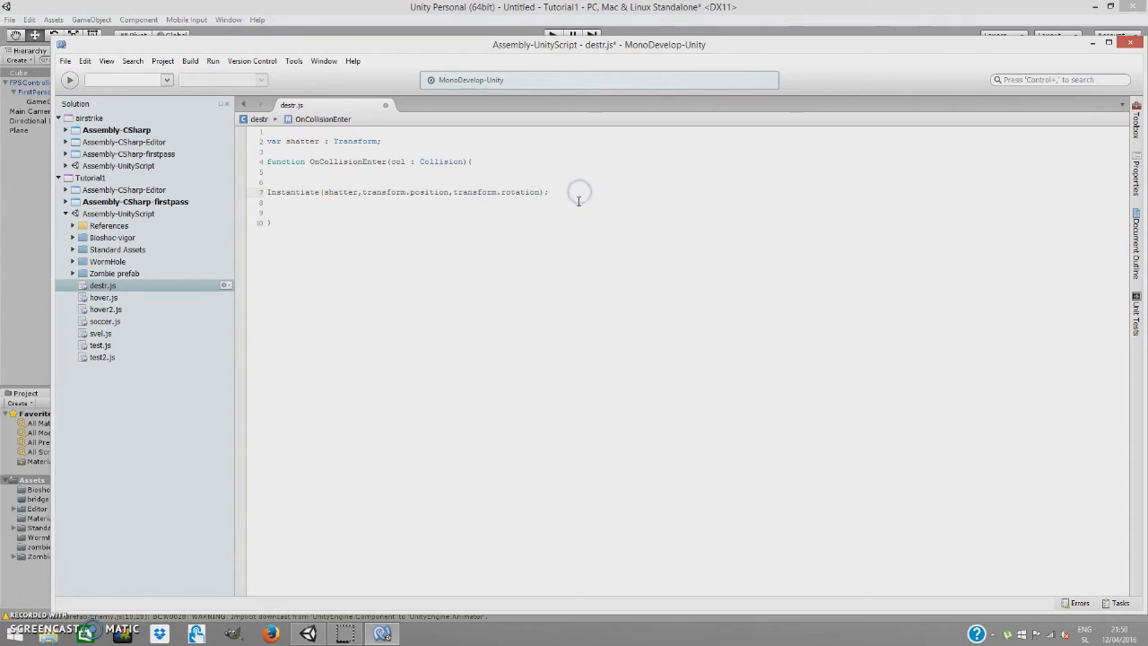
key("Return")
left_click(574, 206)
Add Destroy(gameObject); on line 8 below the Instantiate call and close MonoDevelop.
type("d")
key("BackSpace")
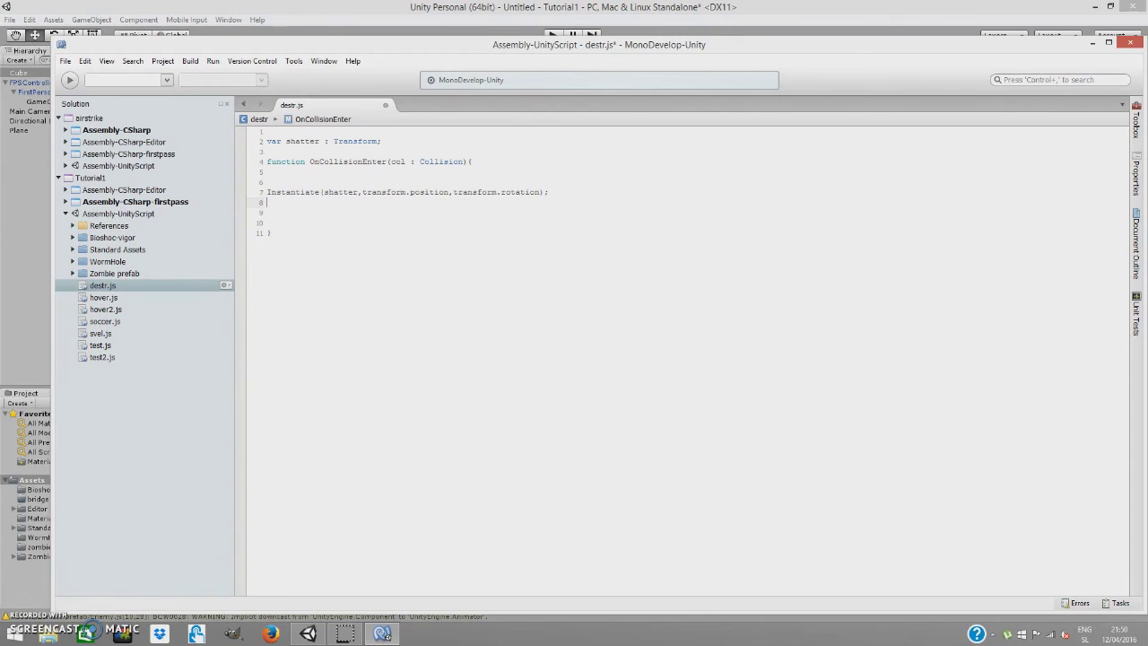
type("De")
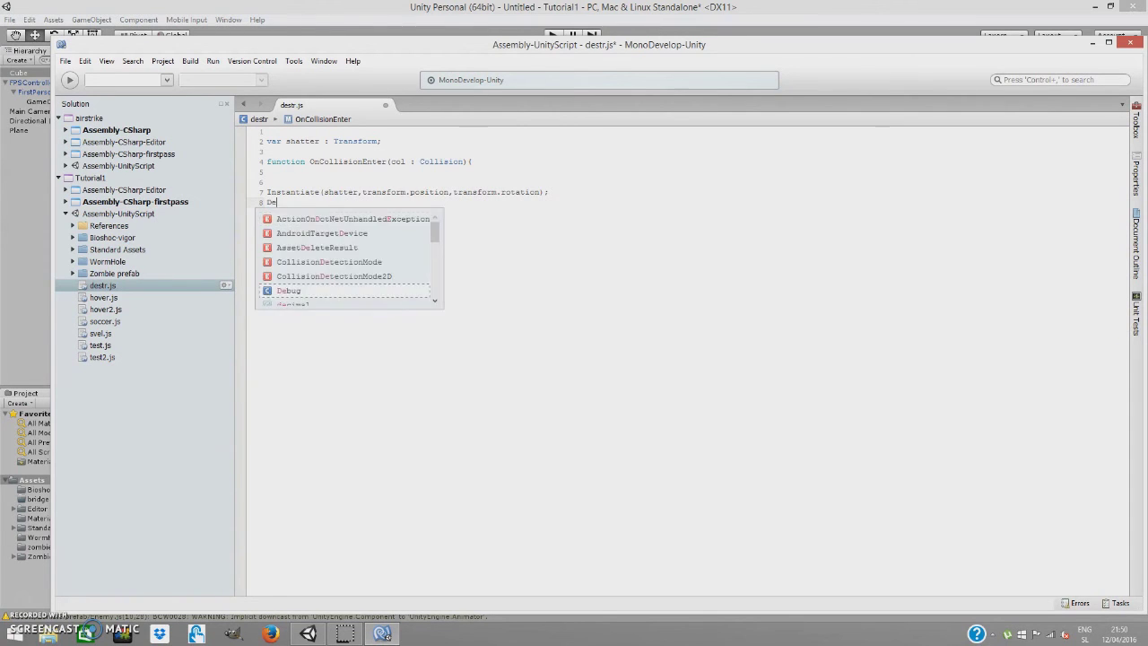
type("stroy")
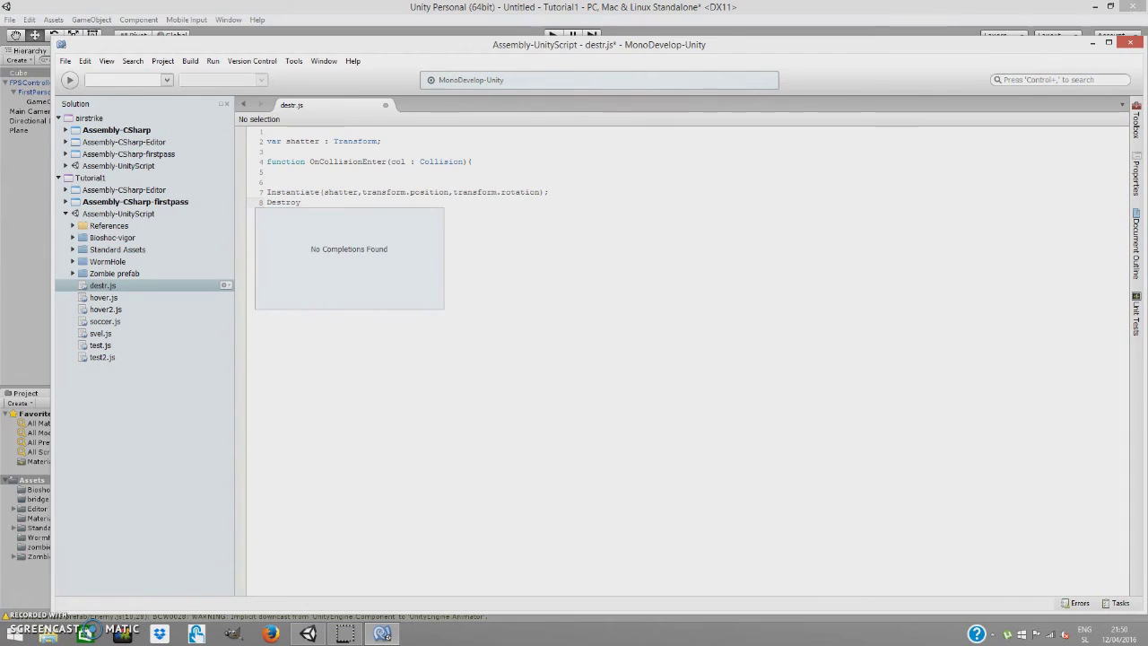
type("(gam")
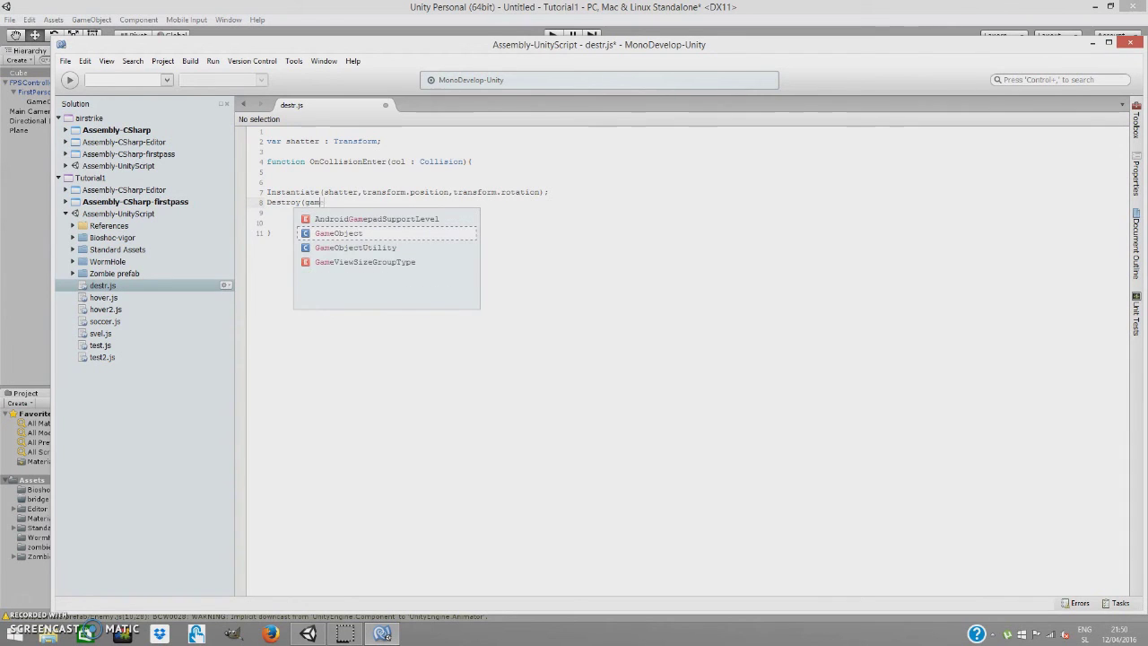
type("eObject")
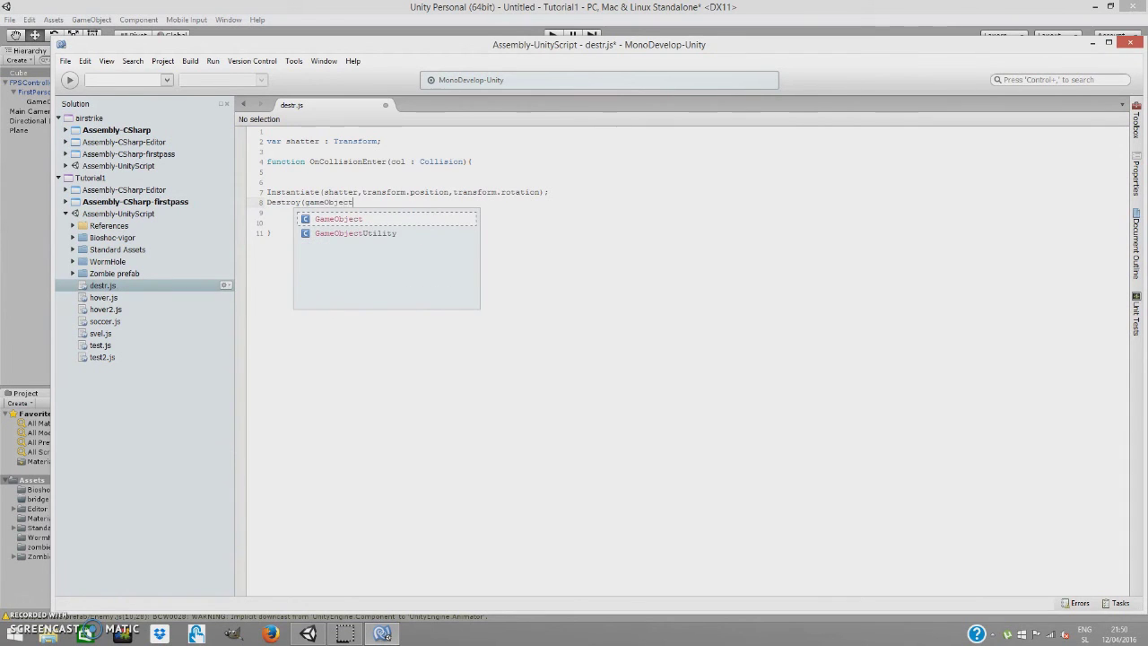
type(";")
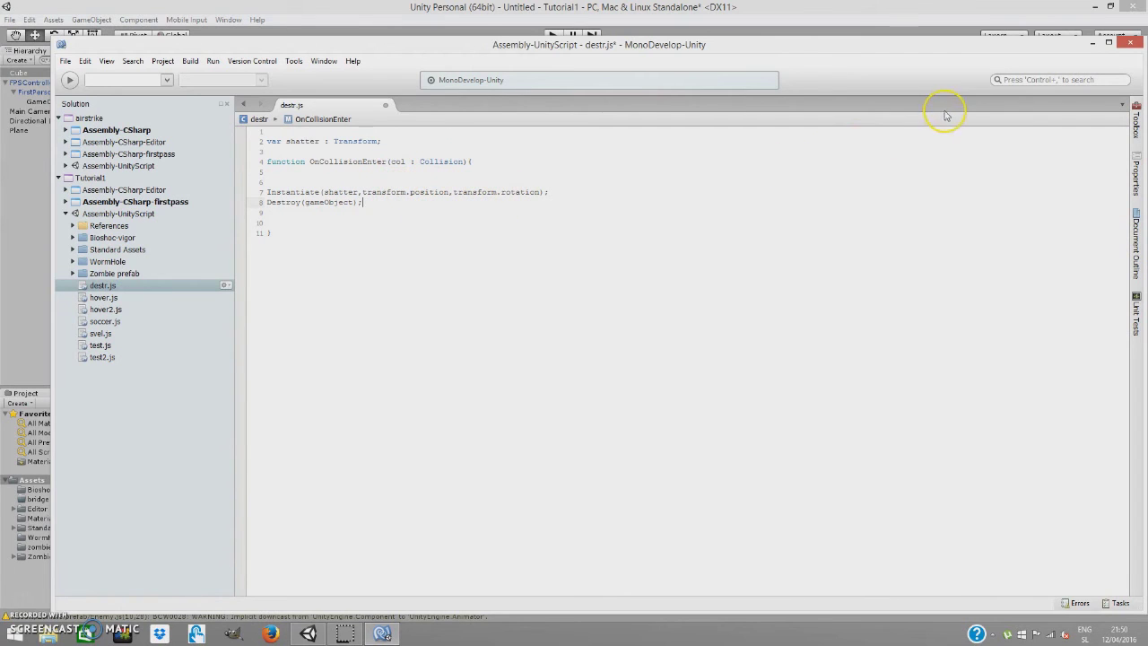
left_click(1129, 44)
Save the script, assign the cubedestroy prefab to the cube's Shatter field, and test-shoot the cube.
left_click(674, 397)
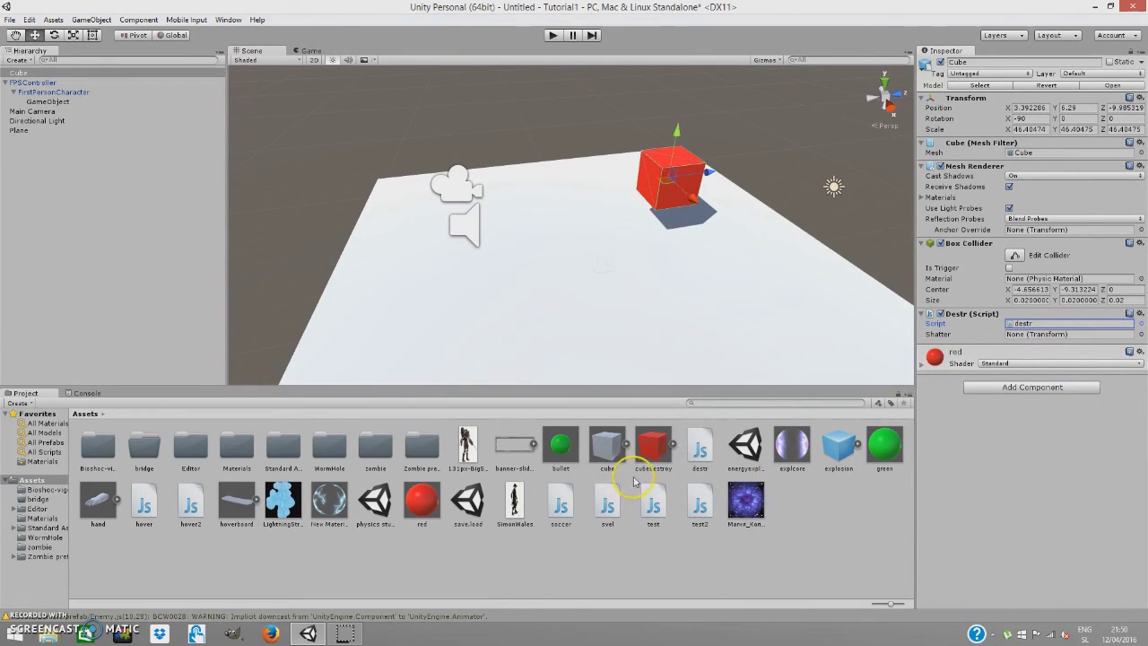
left_click_drag(651, 459, 1013, 334)
left_click(552, 35)
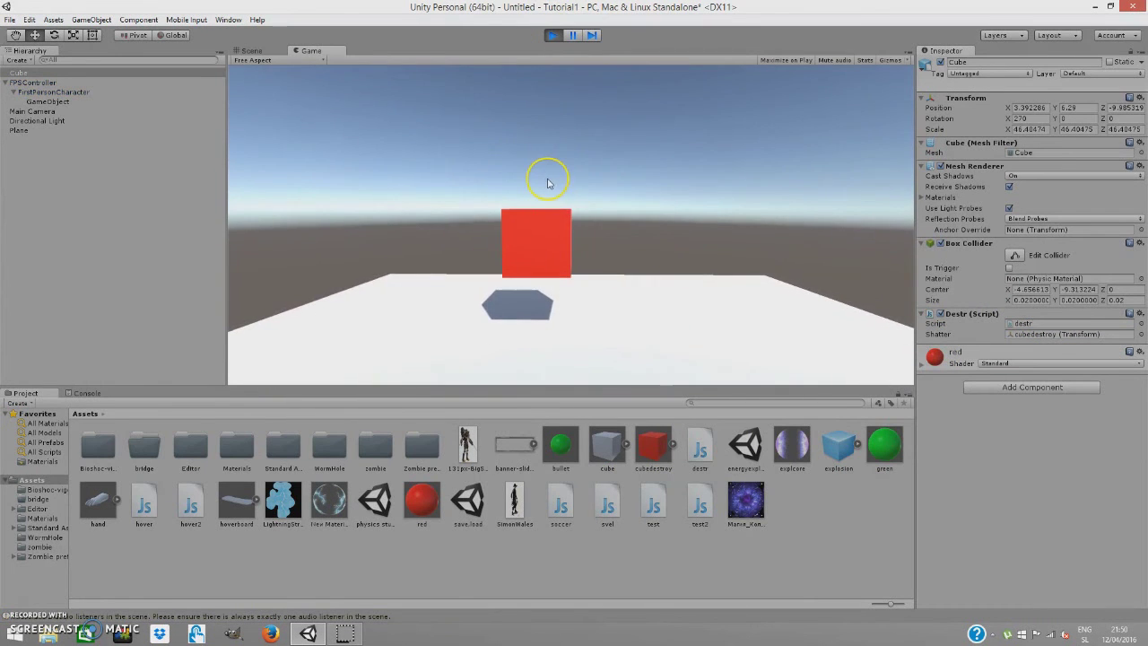
left_click(543, 188)
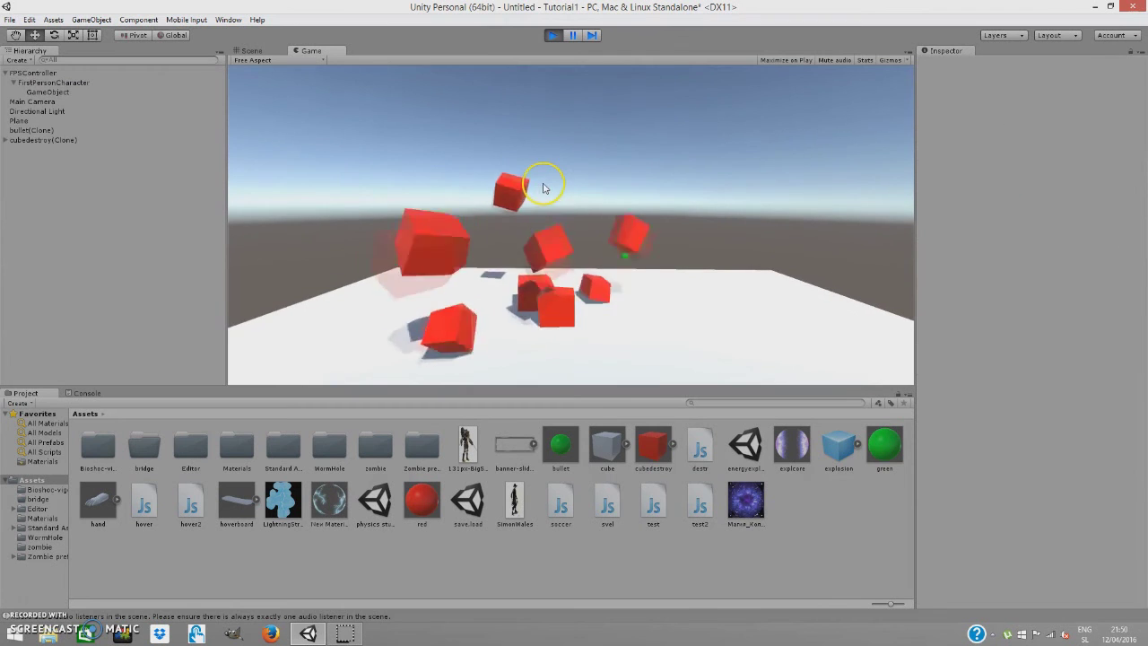
left_click(552, 35)
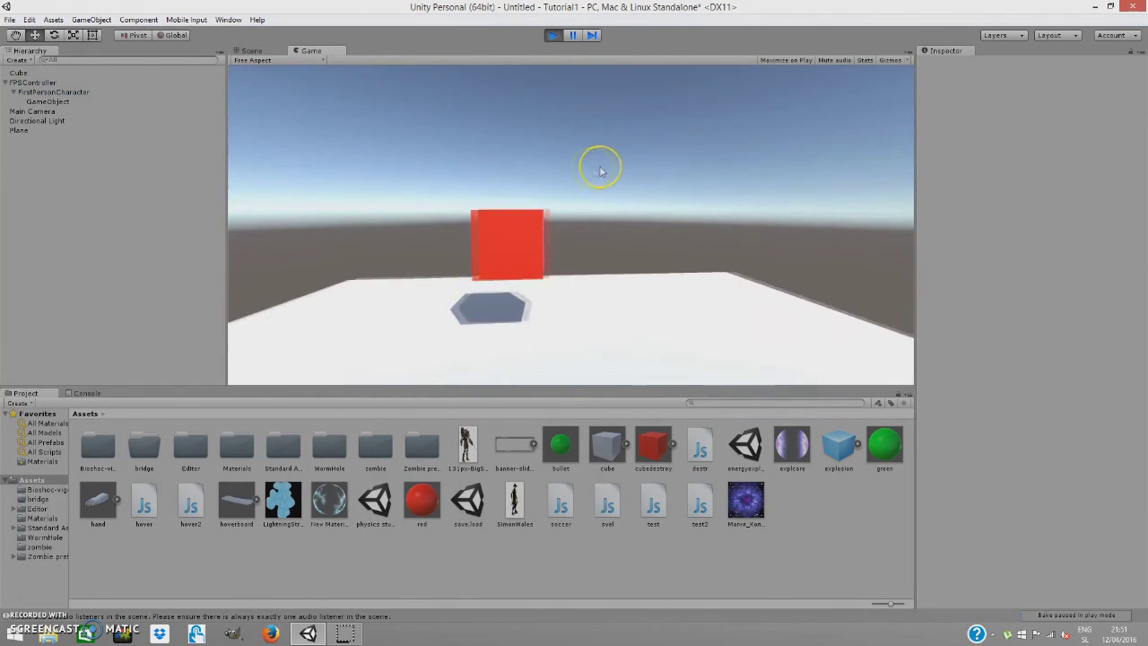
Repeat the shooting test twice more, then reopen the destr script.
left_click(463, 167)
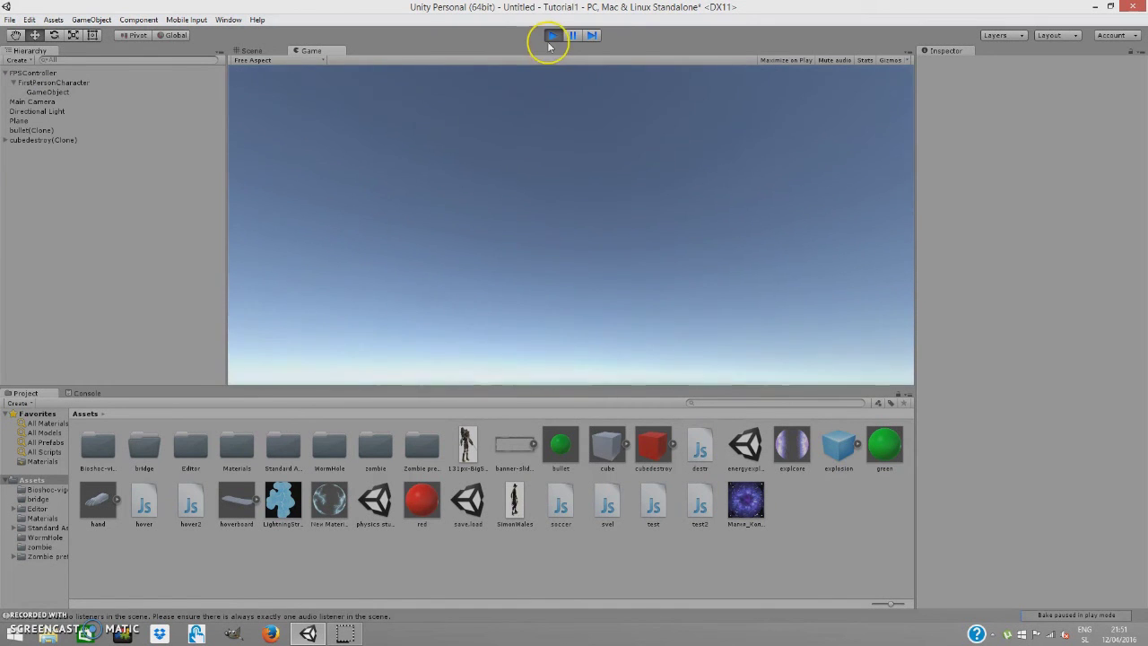
left_click(550, 37)
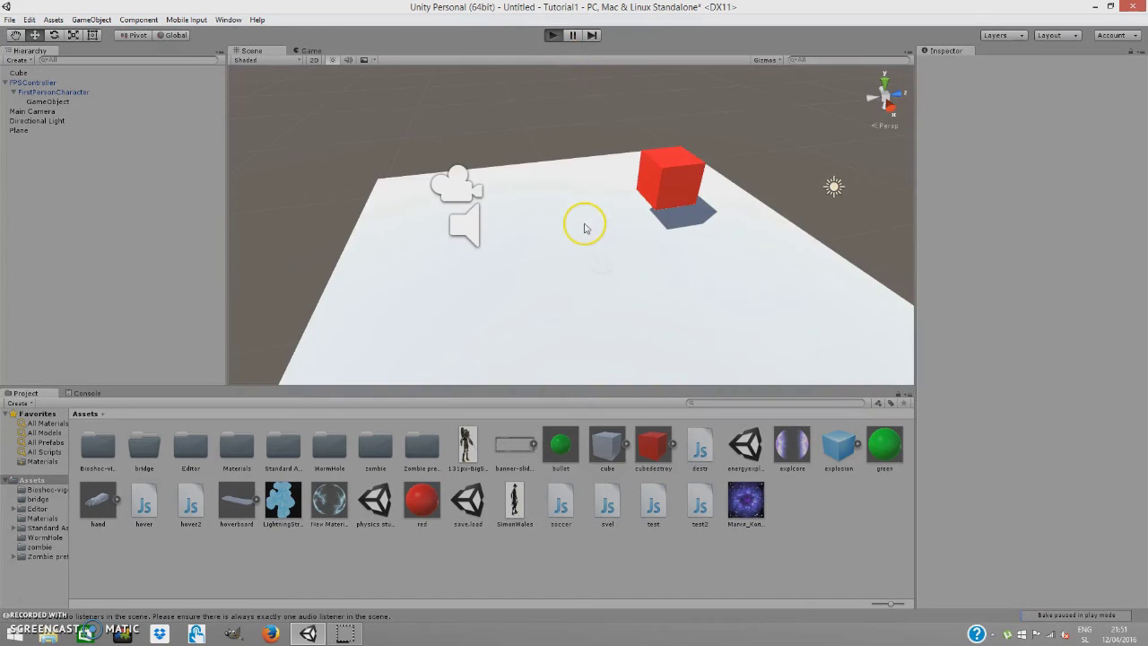
key("ctrl+p")
left_click(556, 215)
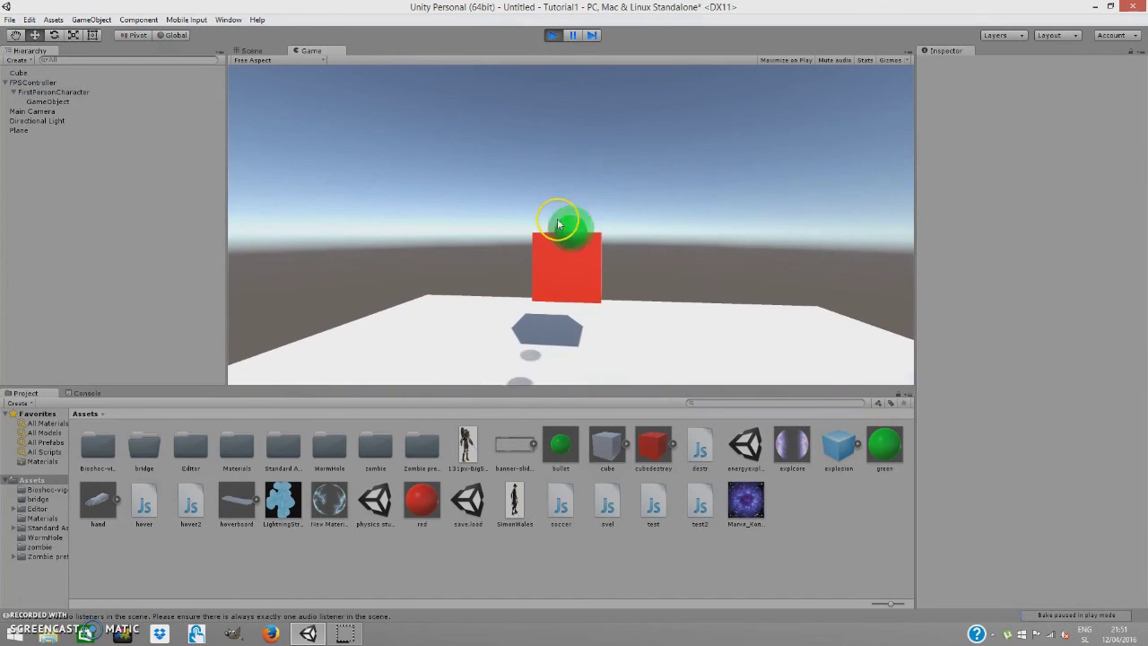
left_click(550, 35)
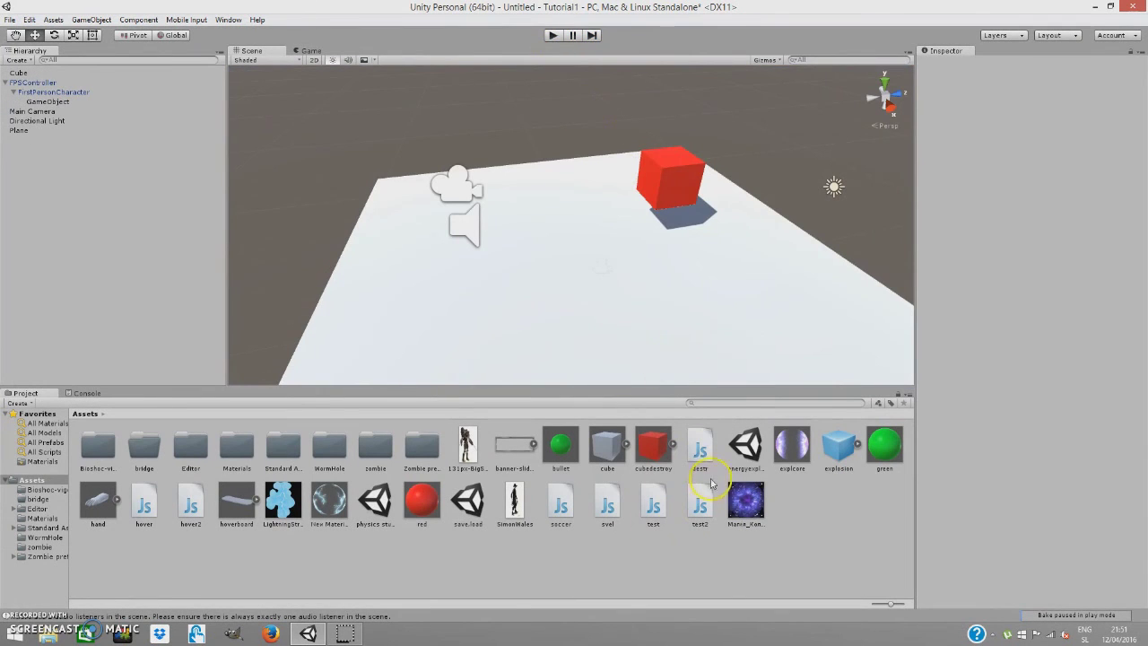
double_click(700, 451)
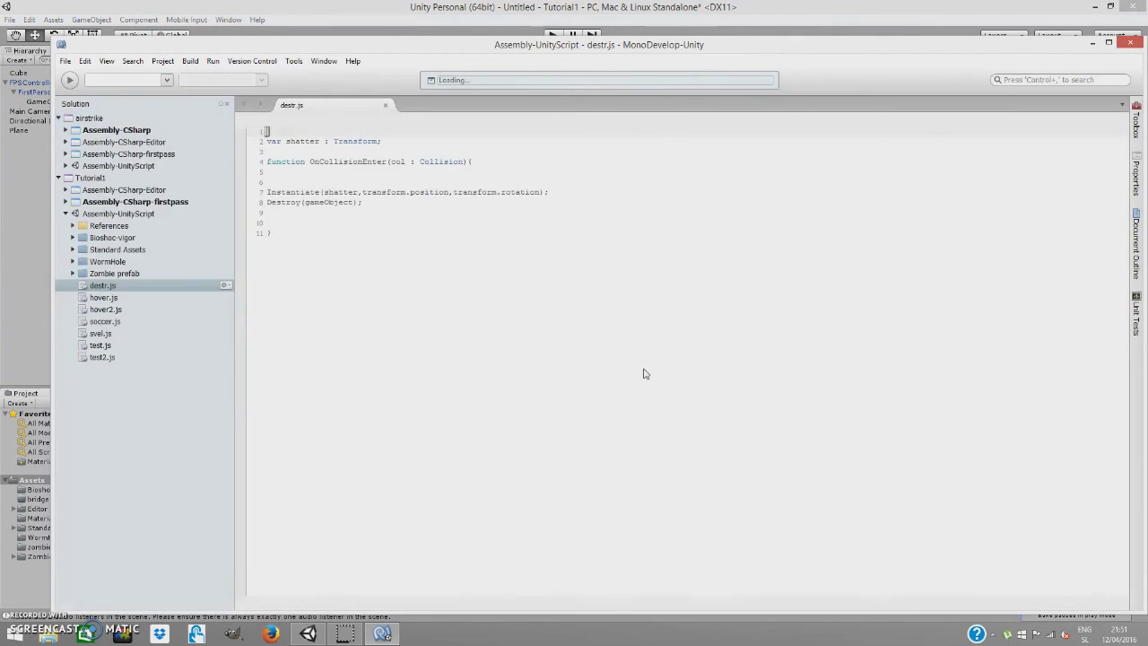
Begin an if check on a new line inside OnCollisionEnter, testing the collider's tag.
left_click(484, 160)
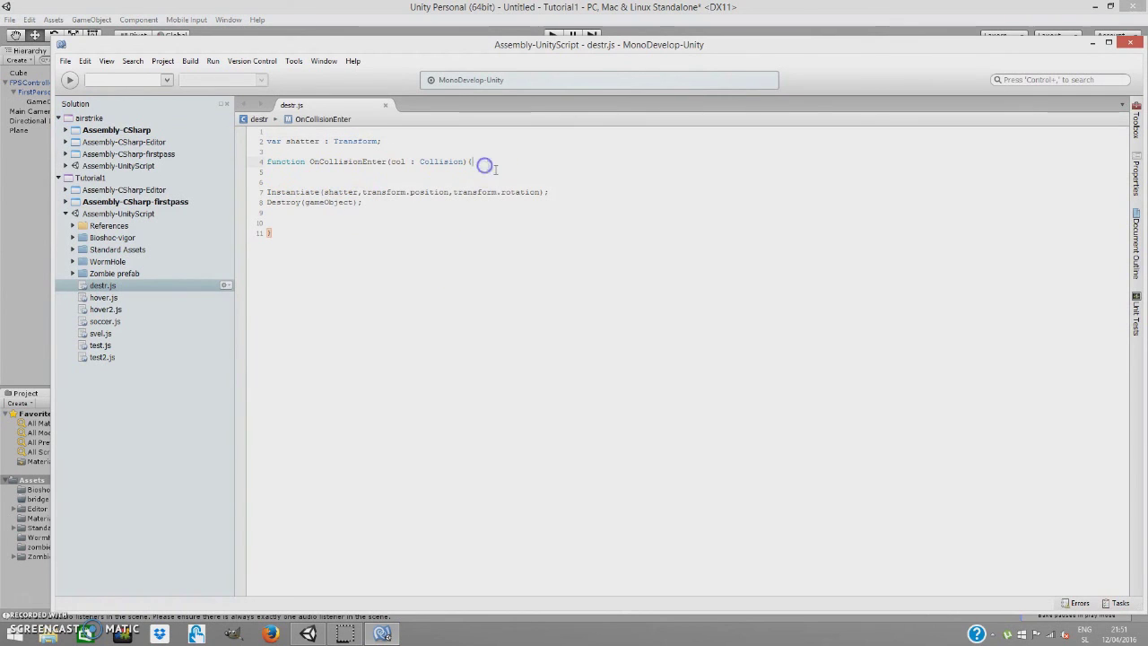
key("Return")
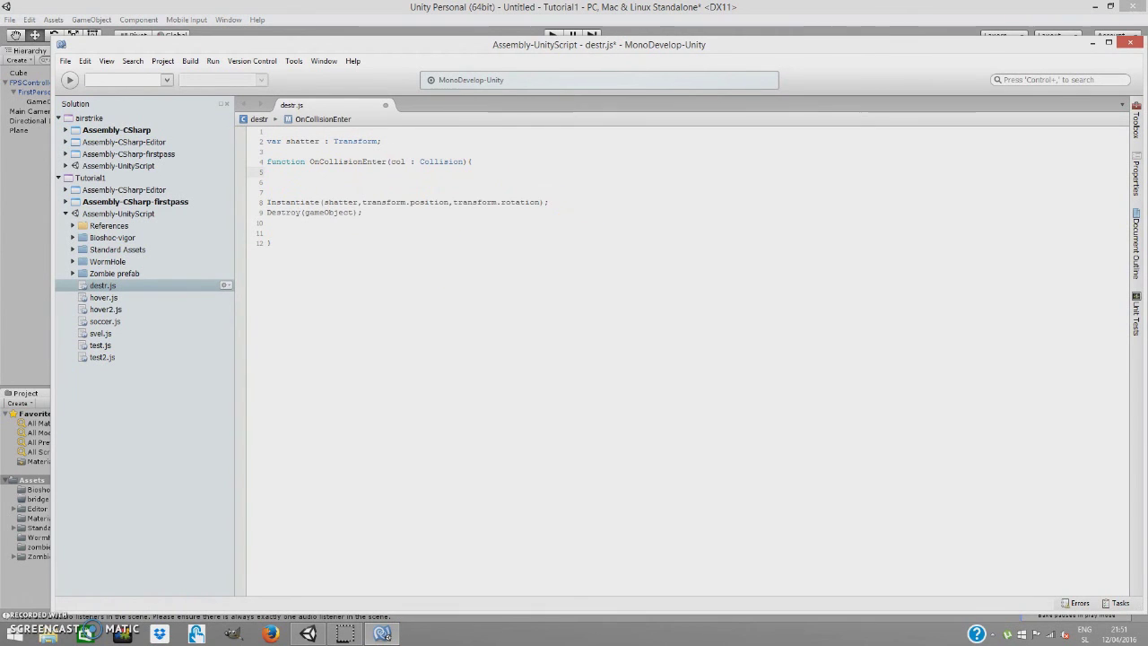
type("if(")
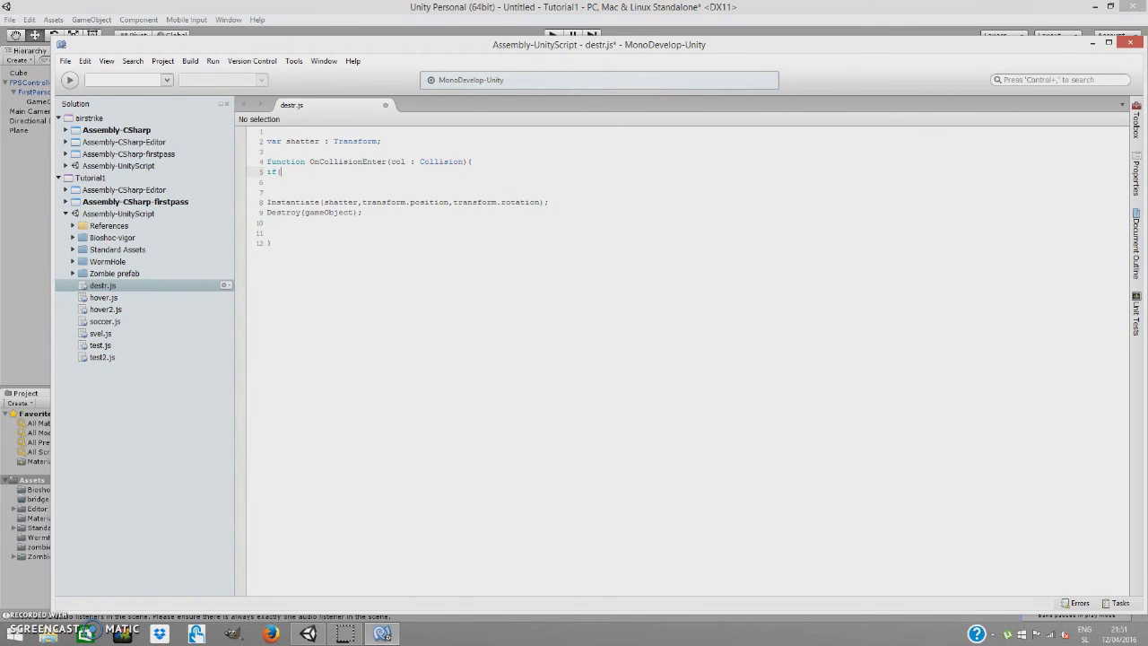
type("gameObject")
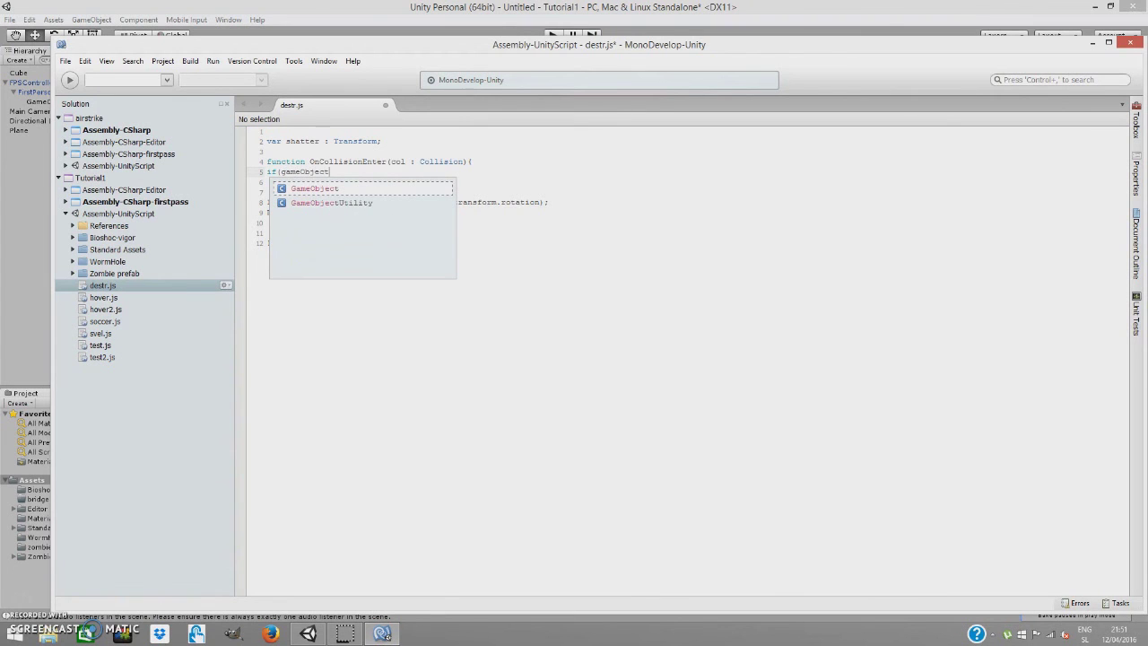
type(".")
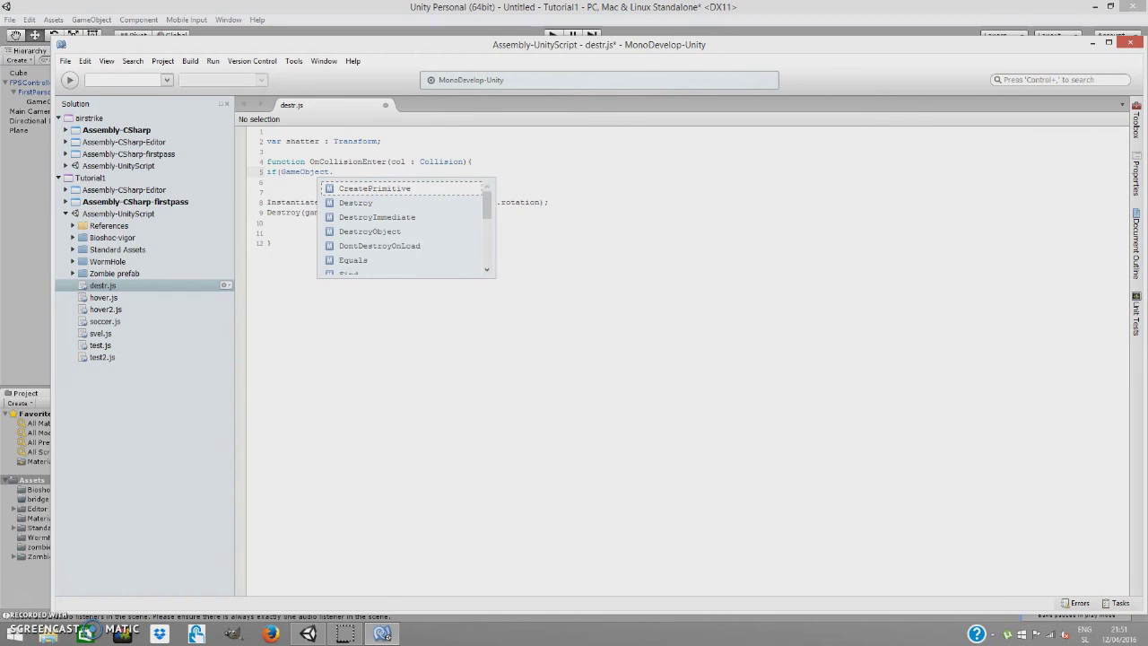
key("BackSpace")
key("BackSpace")
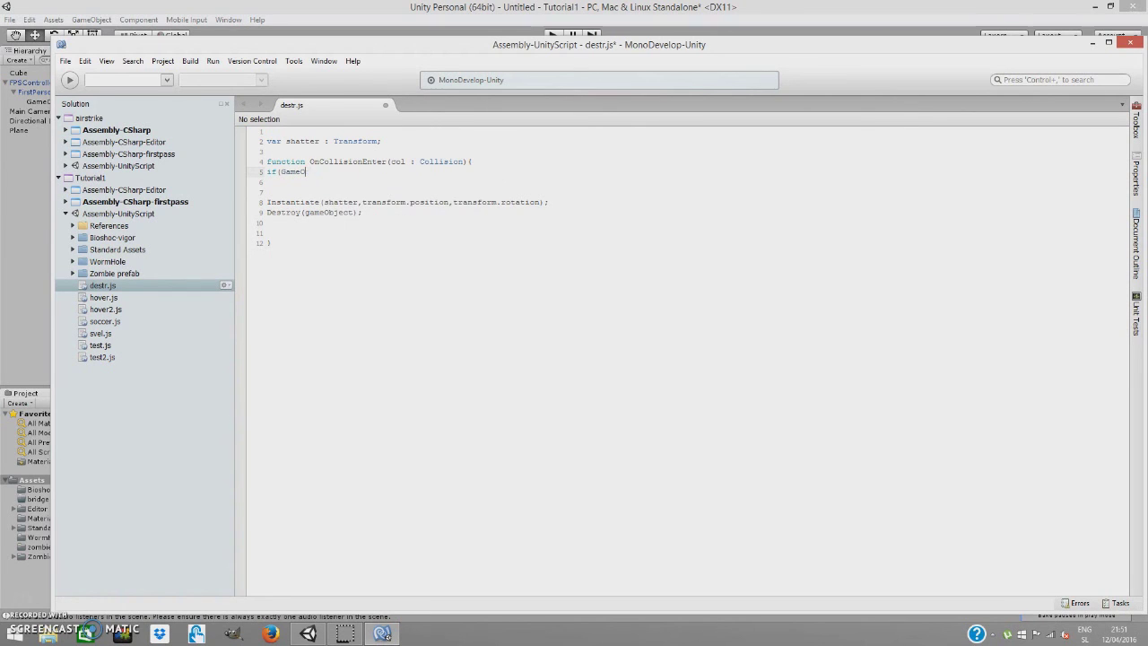
type("col")
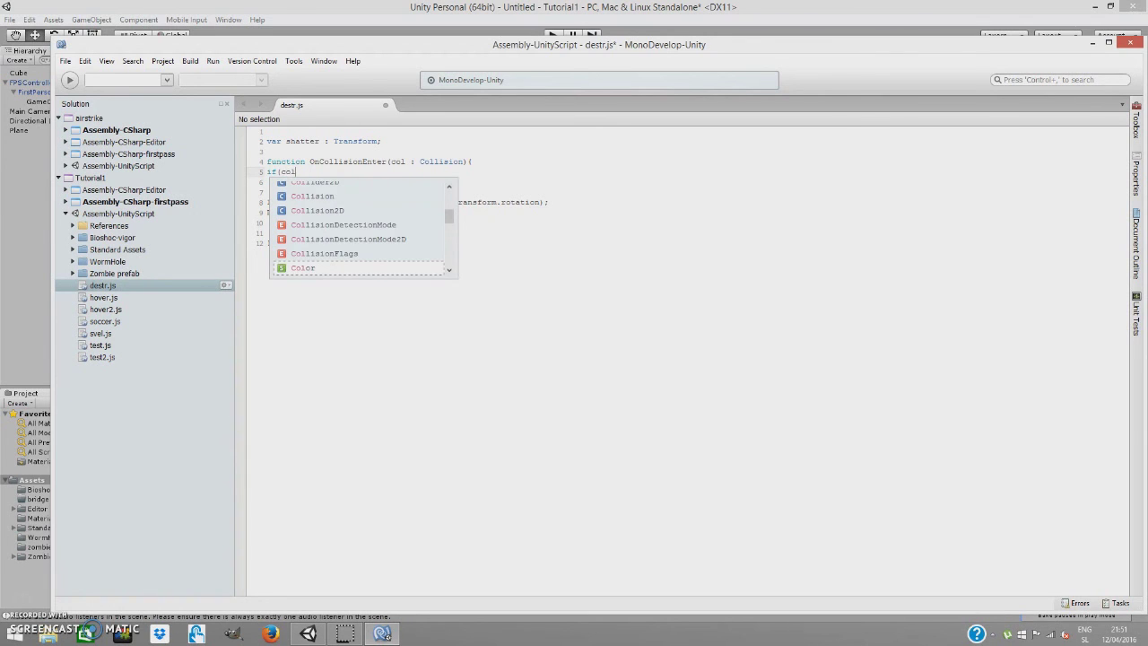
type(".tag == \"kill\"){")
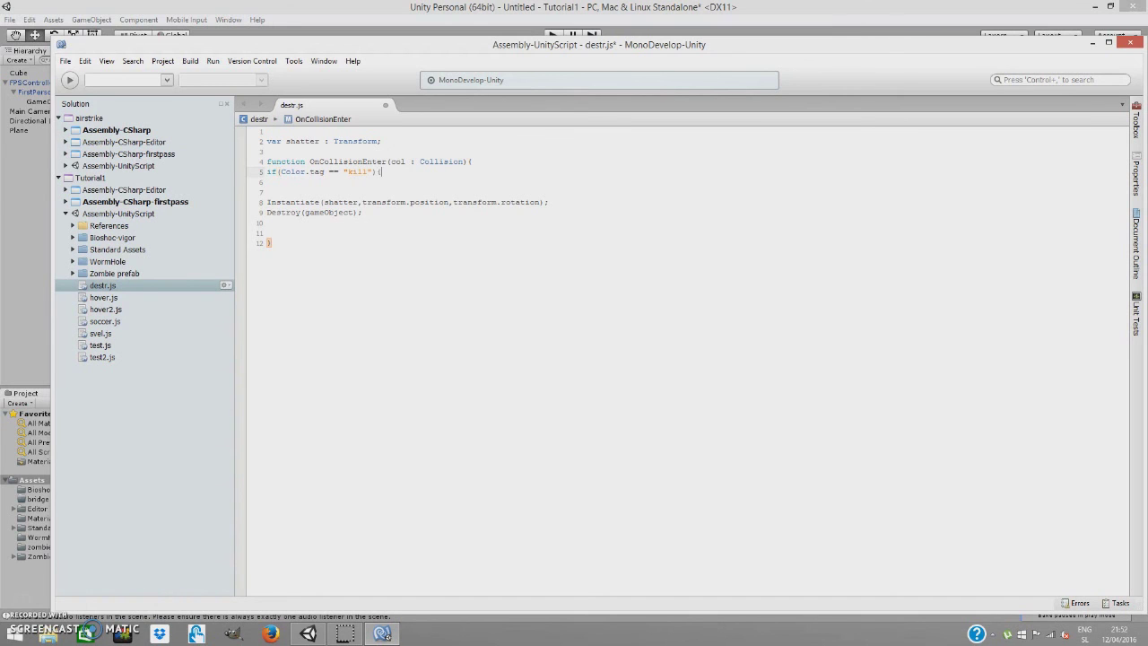
Correct the condition to col.gameObject.tag == "kill" around Instantiate and Destroy, then close the editor.
left_click(545, 295)
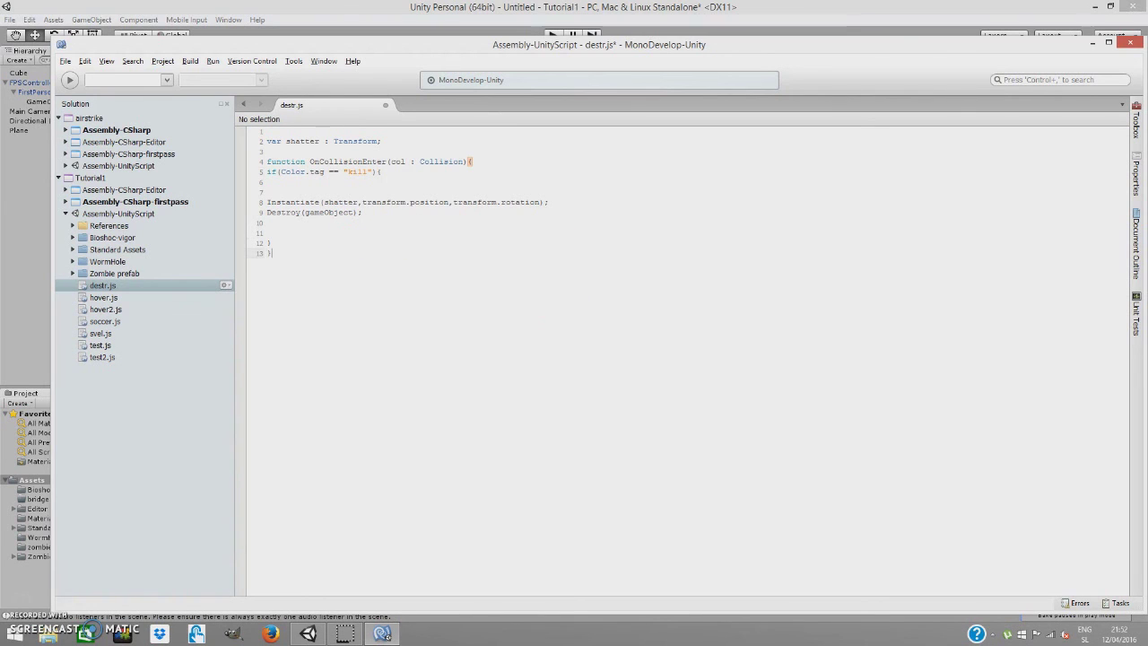
left_click(303, 185)
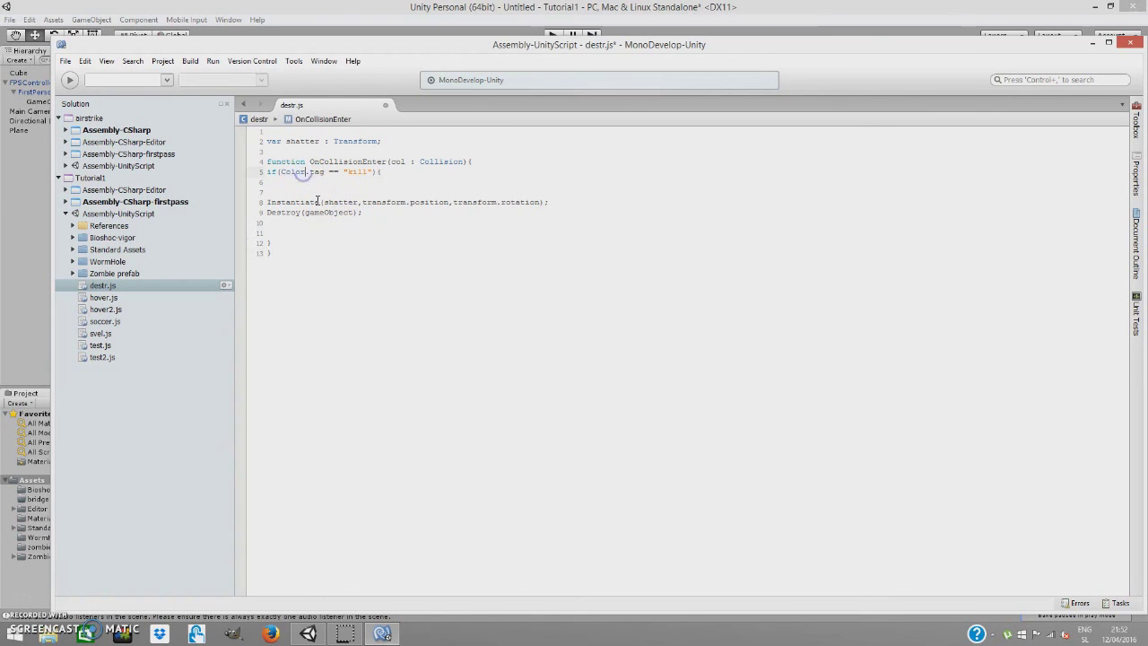
key("ctrl+BackSpace")
type("col")
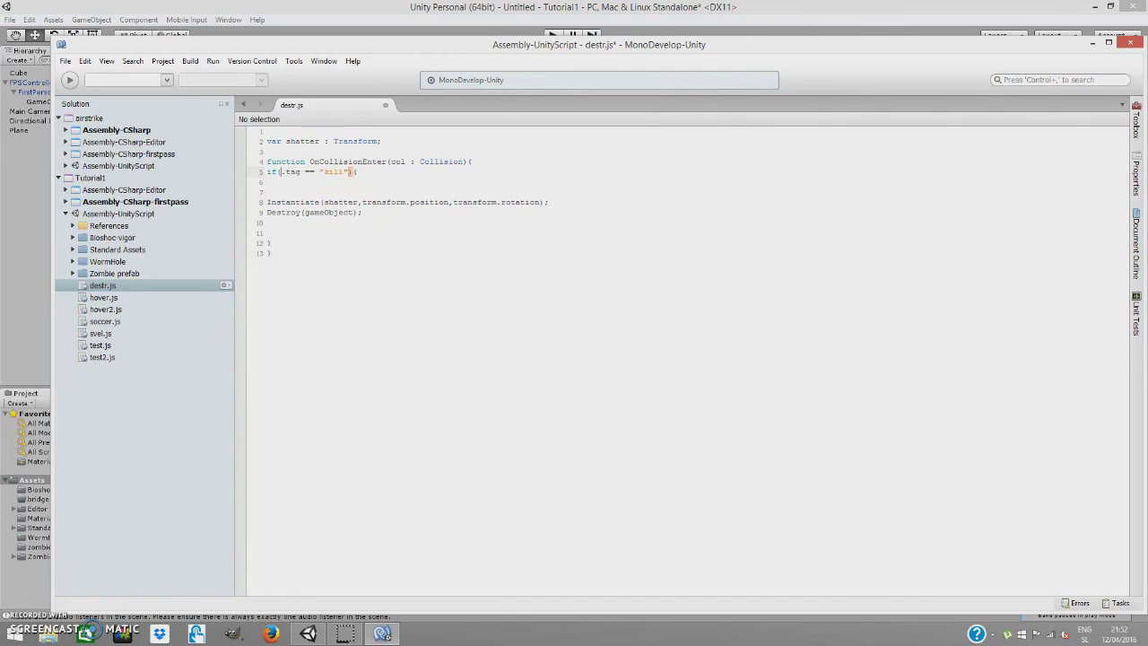
left_click(512, 257)
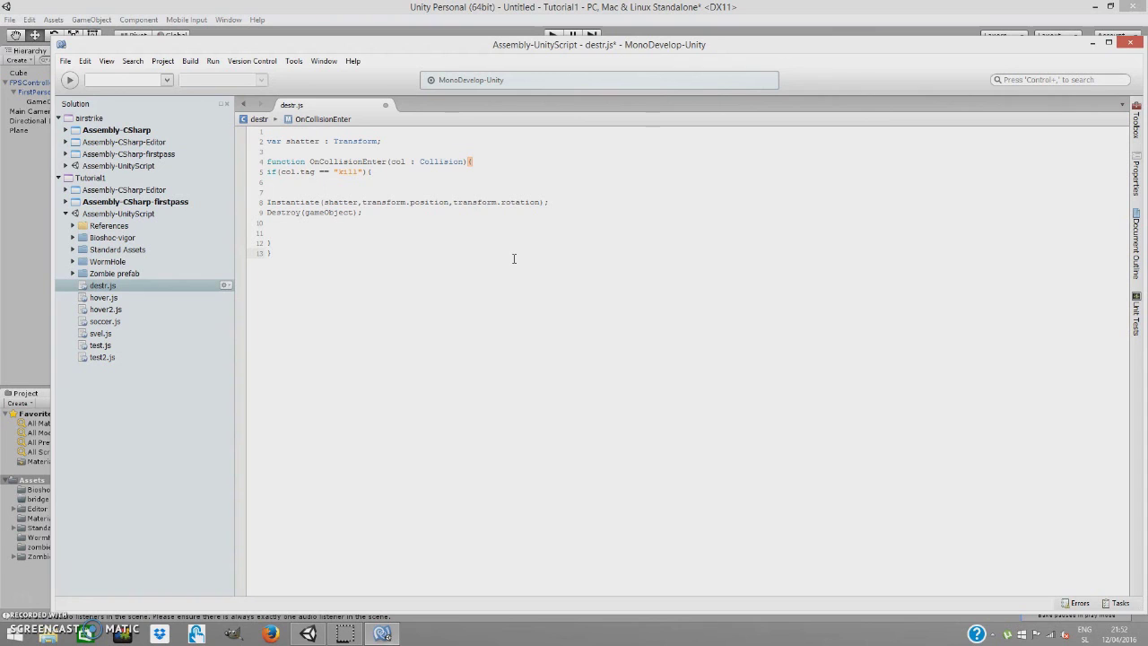
left_click(299, 171)
type("game")
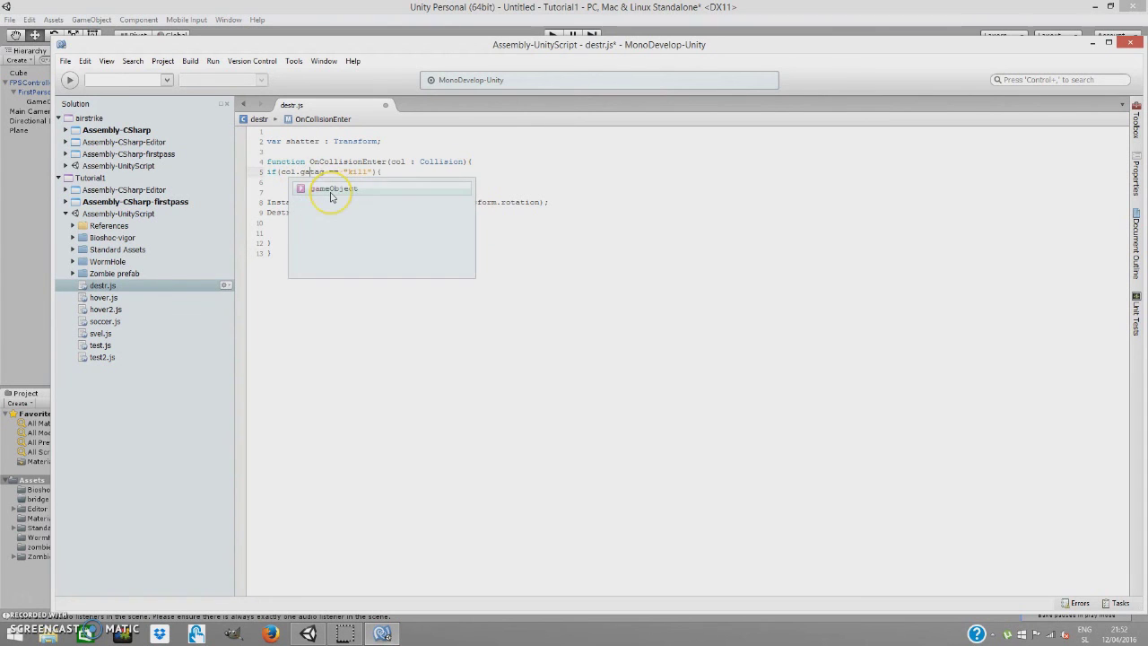
type("Object.")
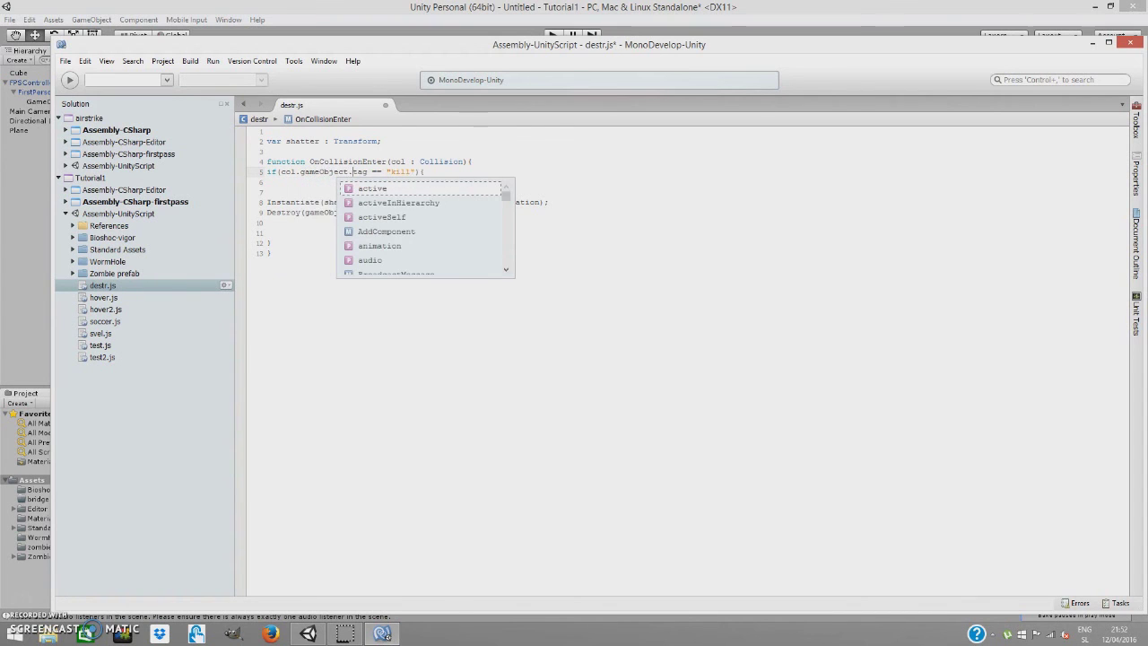
left_click(700, 332)
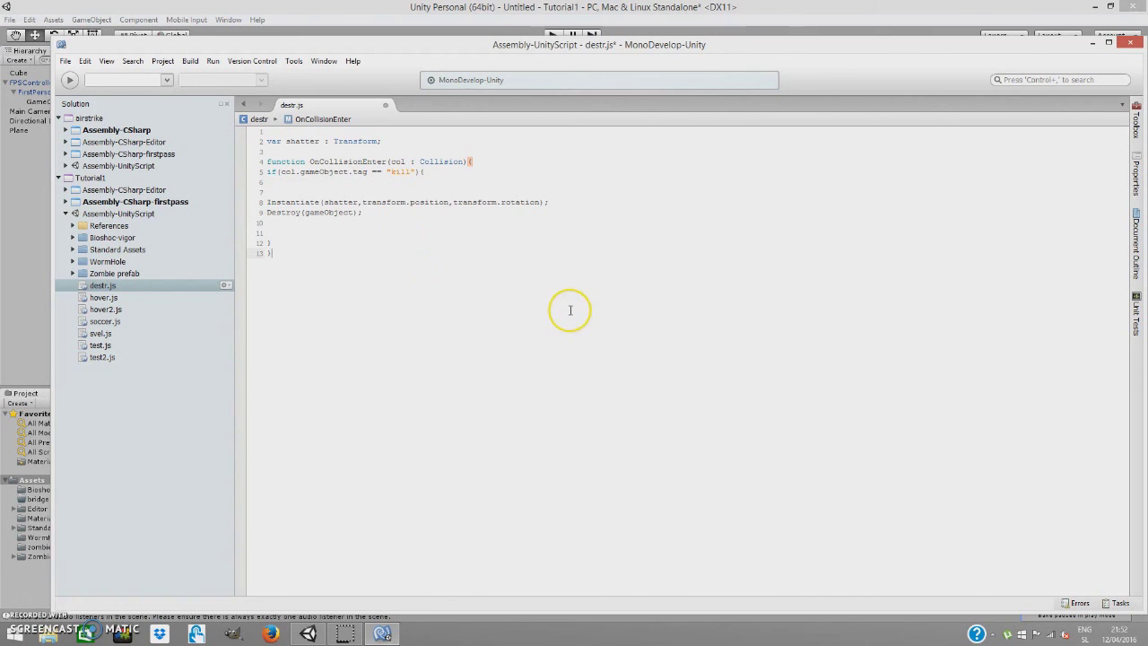
left_click(1130, 42)
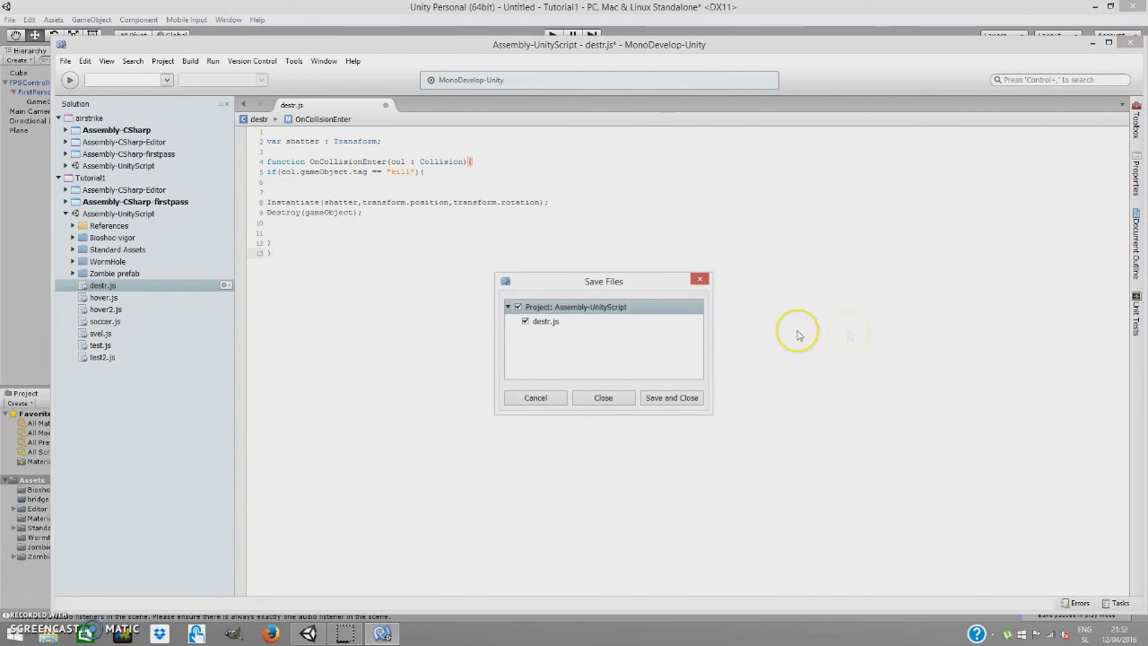
Save the script and create a new 'kill' tag from the bullet prefab's Tag menu.
left_click(672, 397)
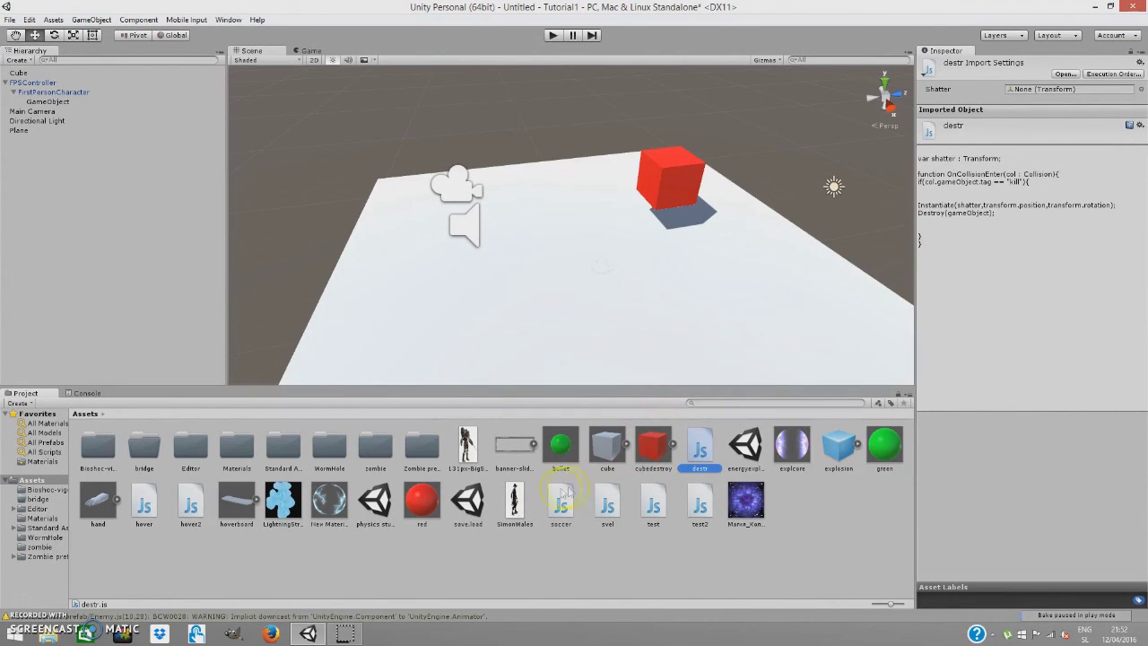
left_click(554, 454)
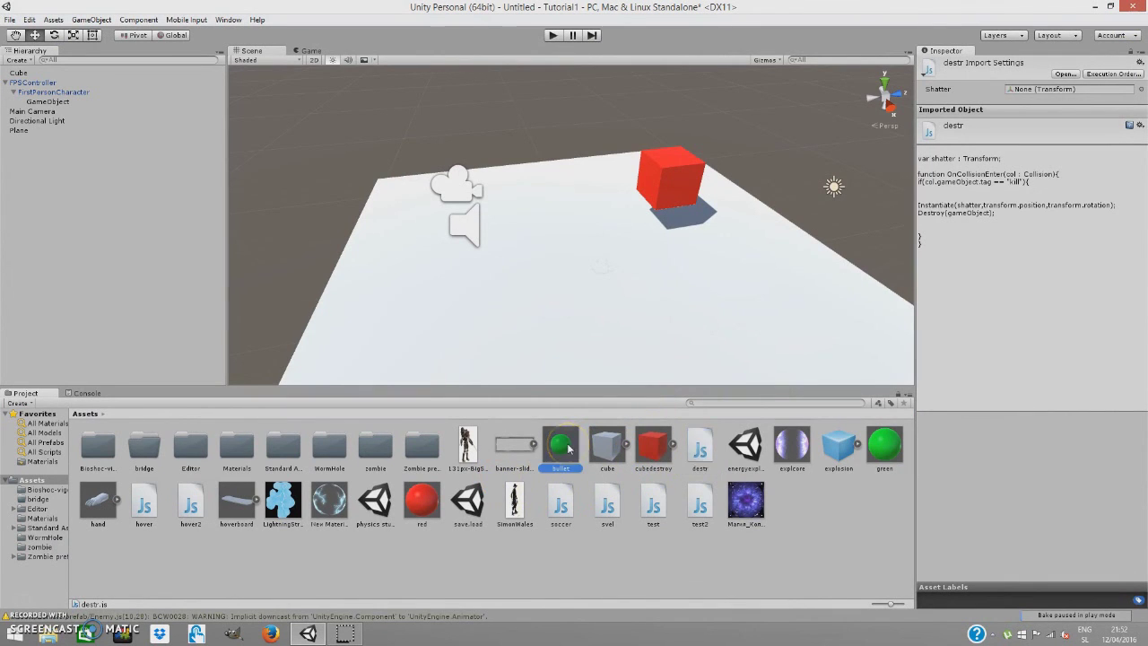
left_click(986, 72)
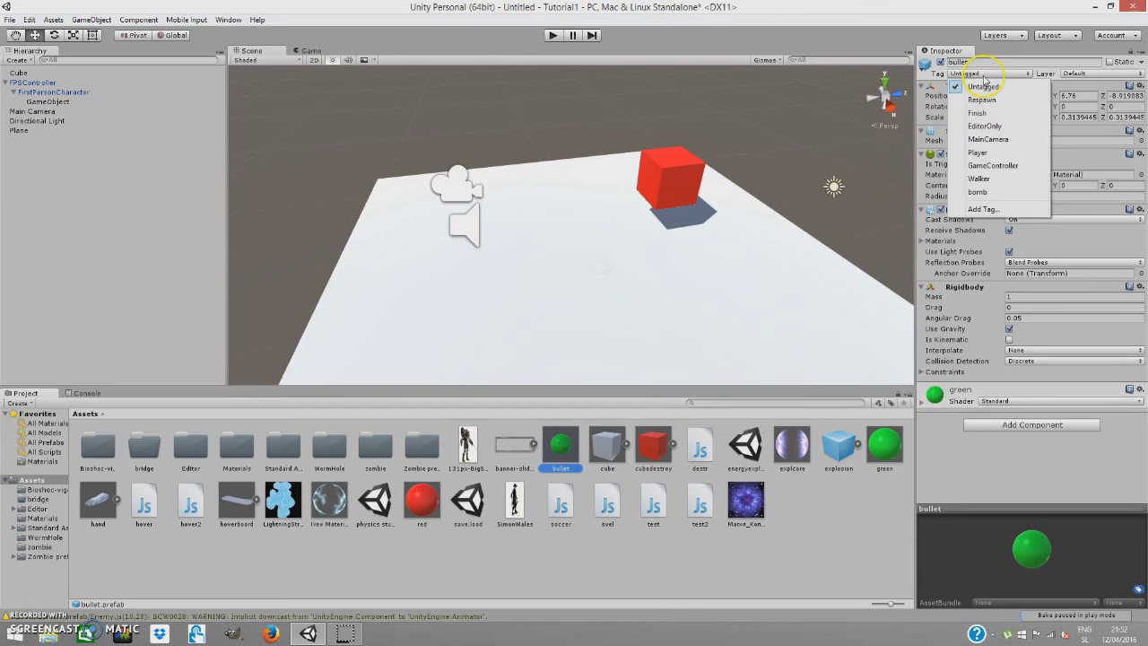
left_click(986, 209)
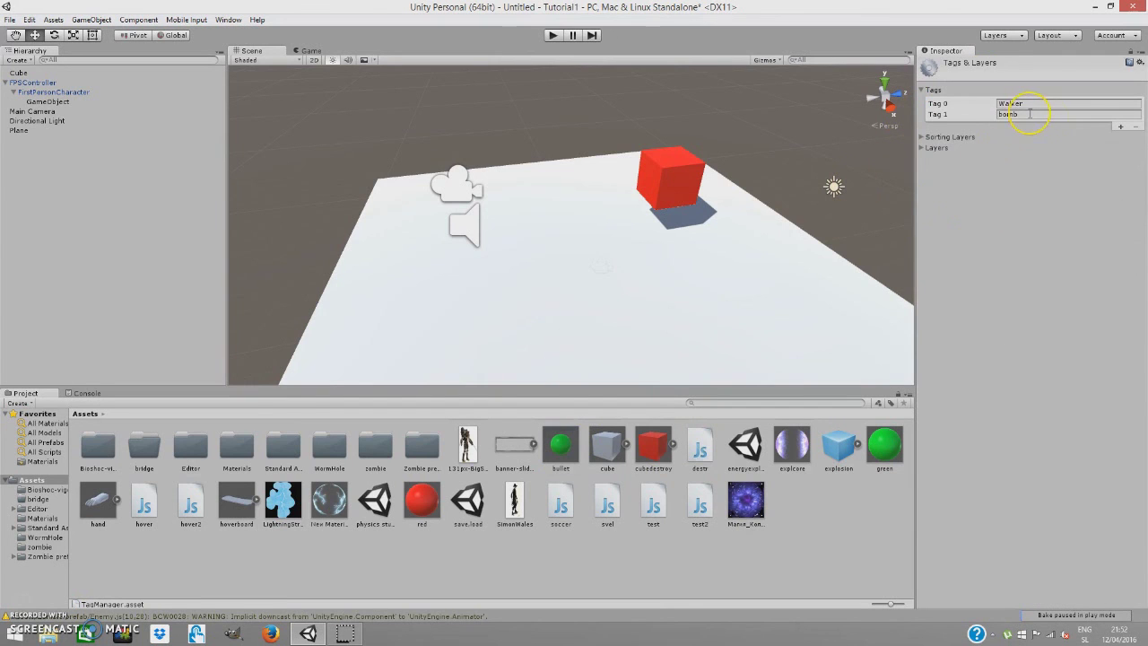
left_click(1119, 126)
left_click(1040, 125)
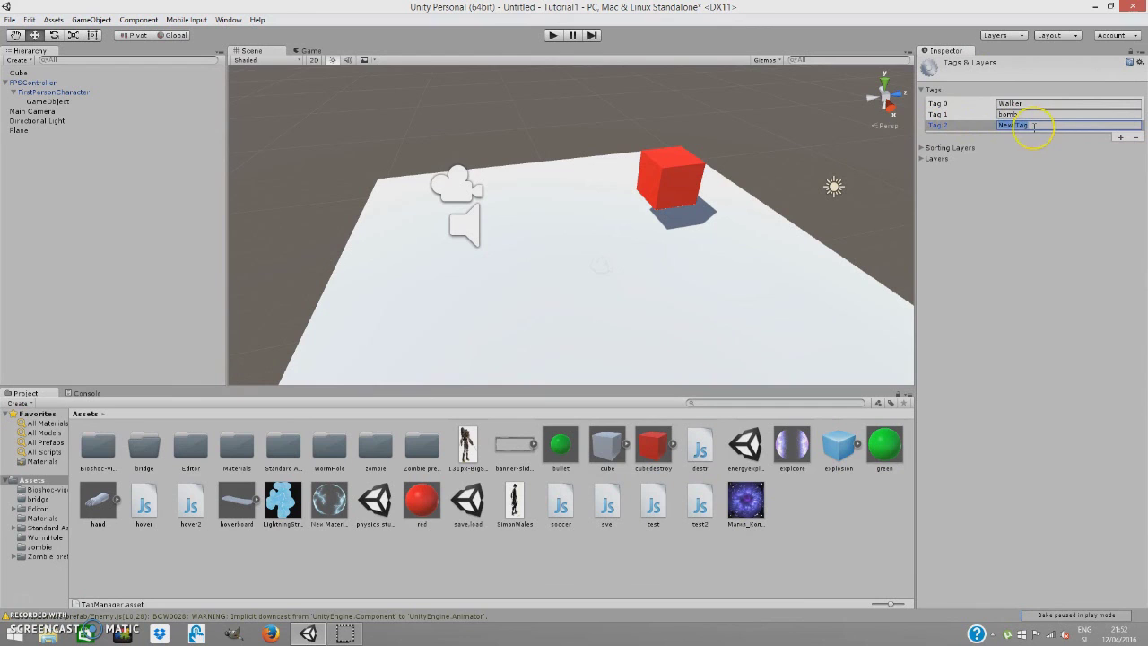
type("kill")
Set the bullet prefab's Tag to kill and start Play mode.
left_click(559, 444)
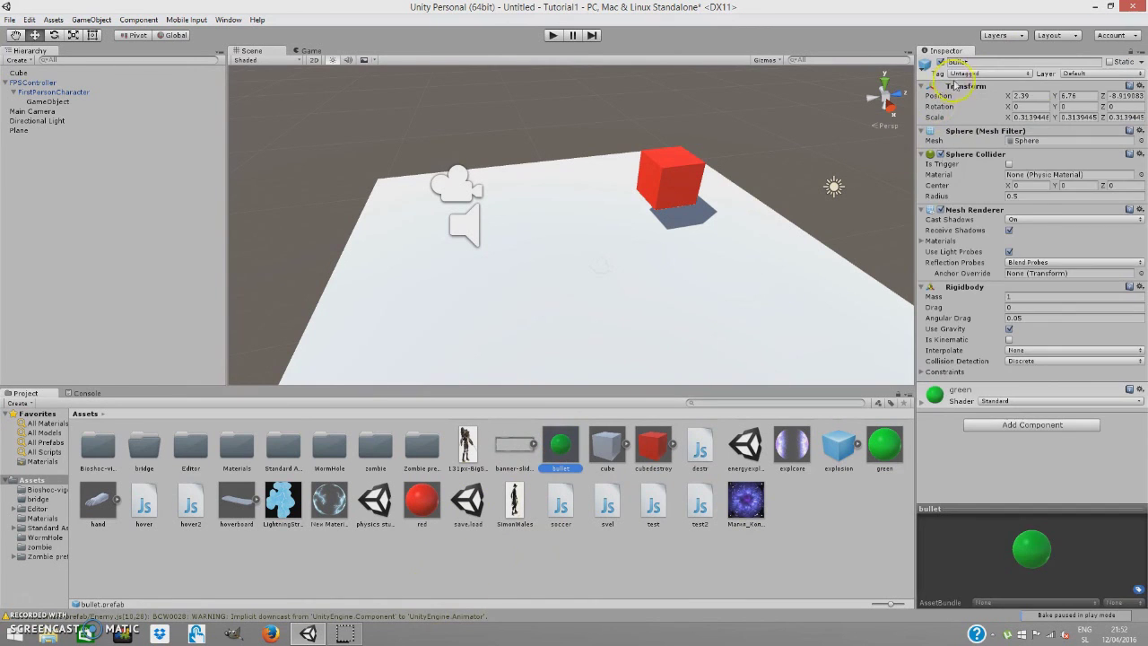
left_click(969, 73)
left_click(966, 202)
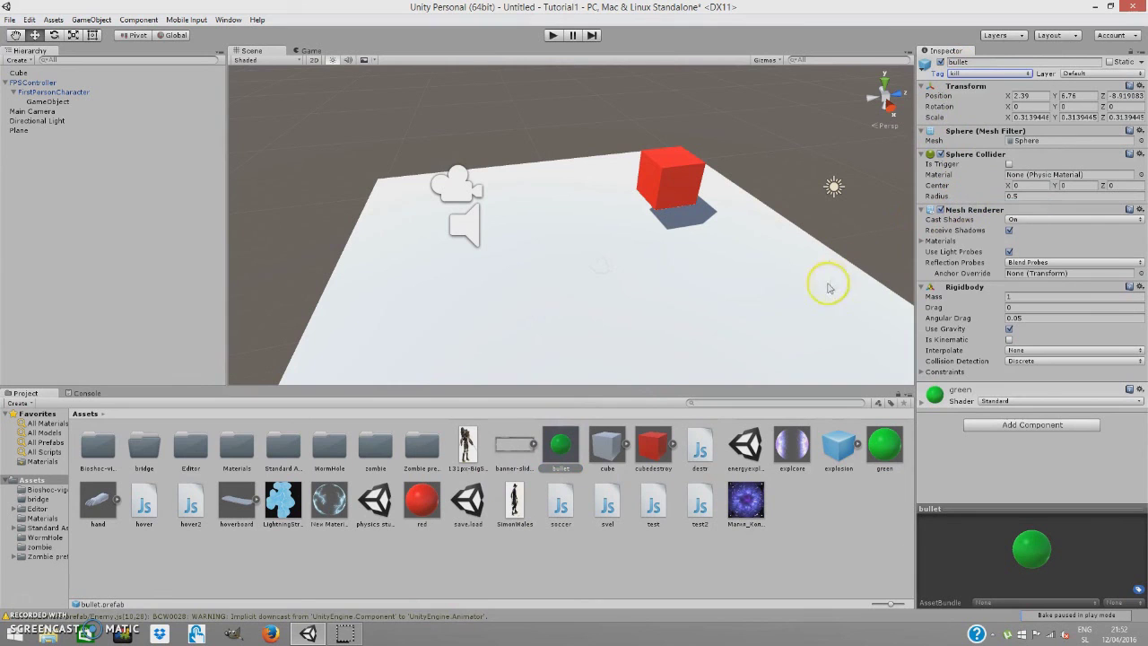
left_click(552, 35)
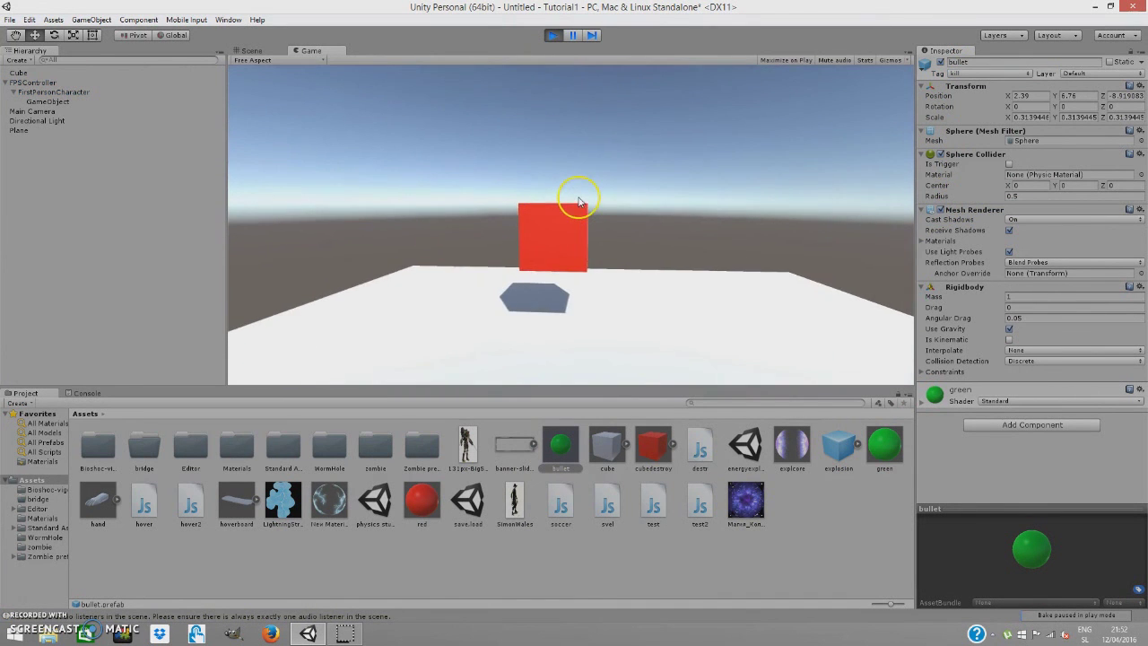
Shoot the red cube so it shatters, stop Play mode, and view the destr script's code.
left_click(574, 187)
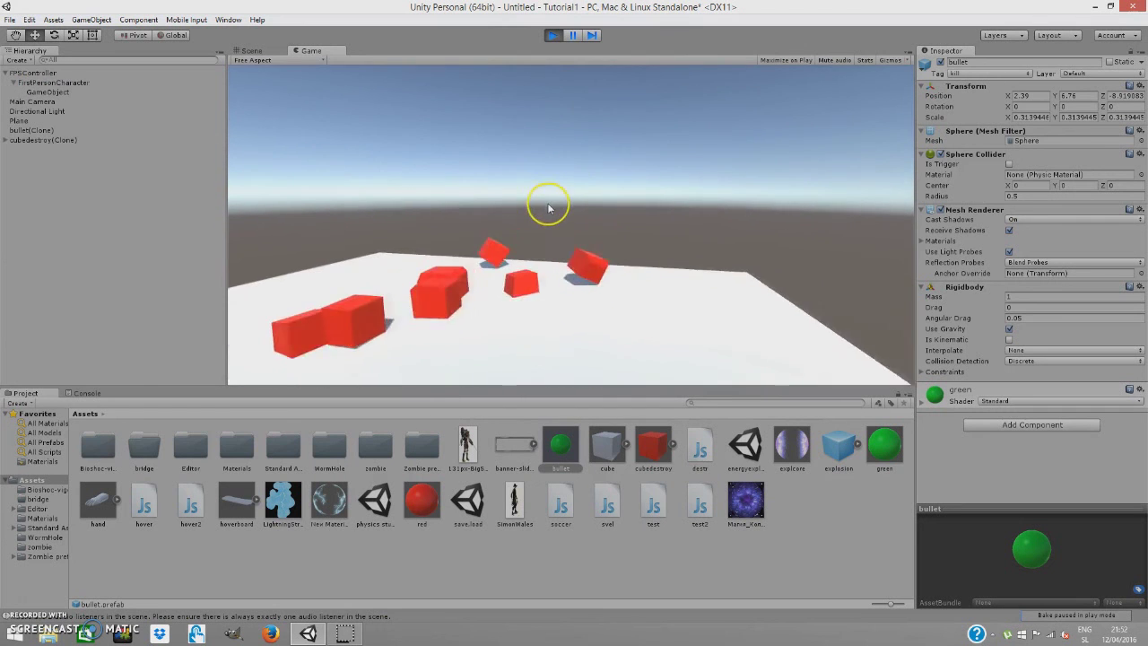
left_click(553, 35)
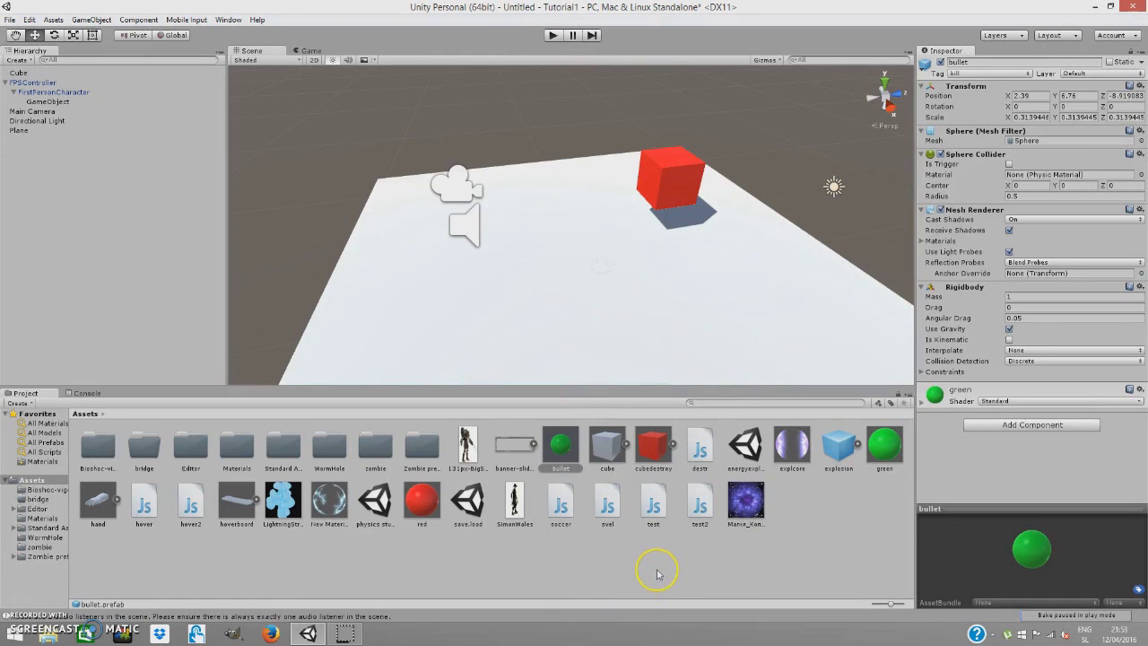
left_click(701, 452)
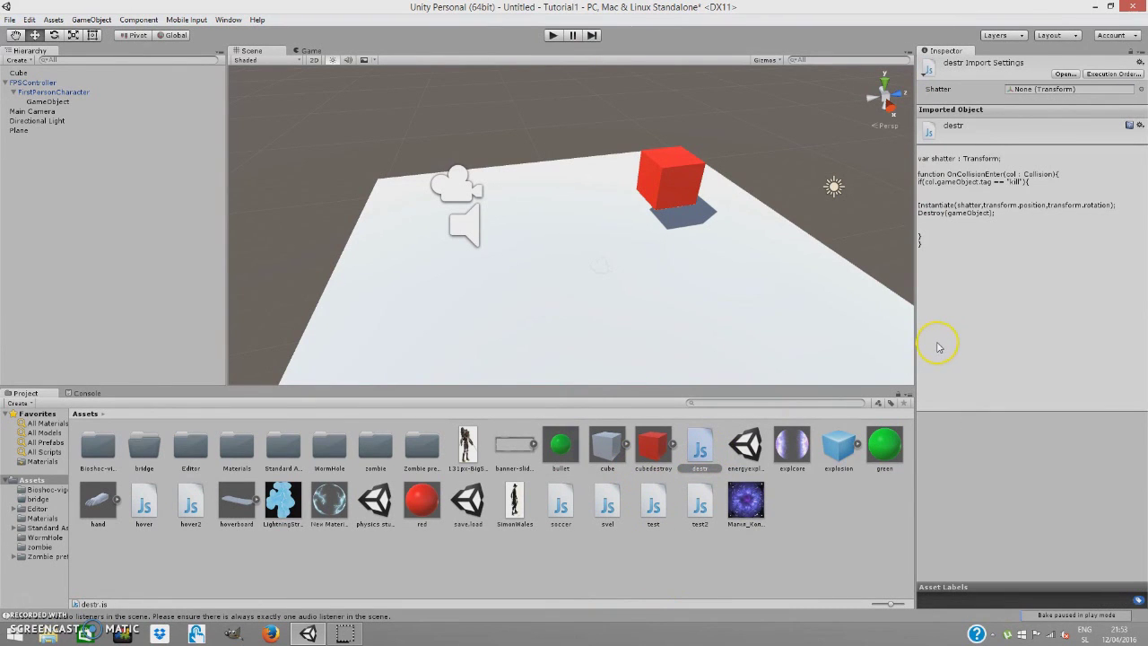
left_click(193, 578)
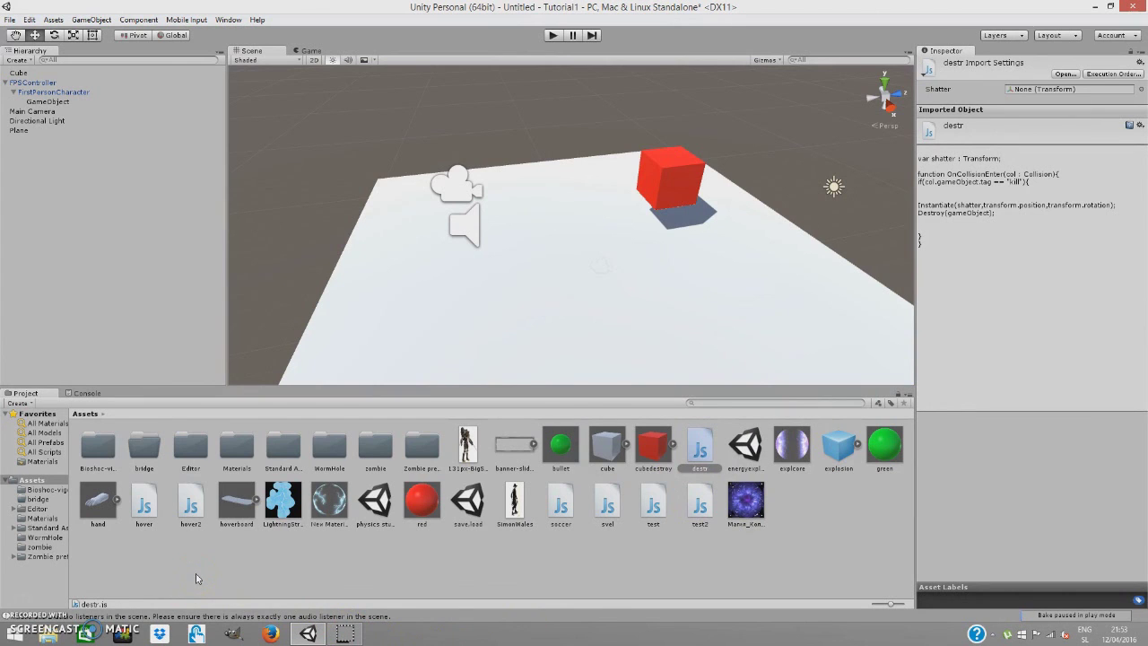